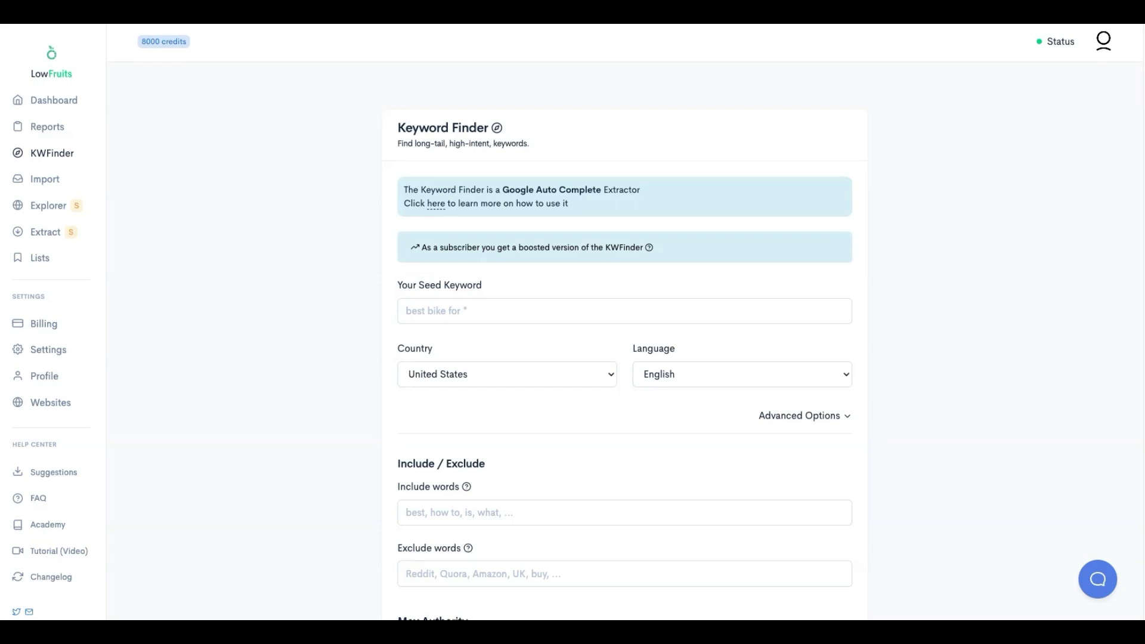
# Find keyword ideas for the seed keyword "under desk treadmill", excluding the word "reddit".
pyautogui.click(470, 312)
pyautogui.write('under desk treadmill')
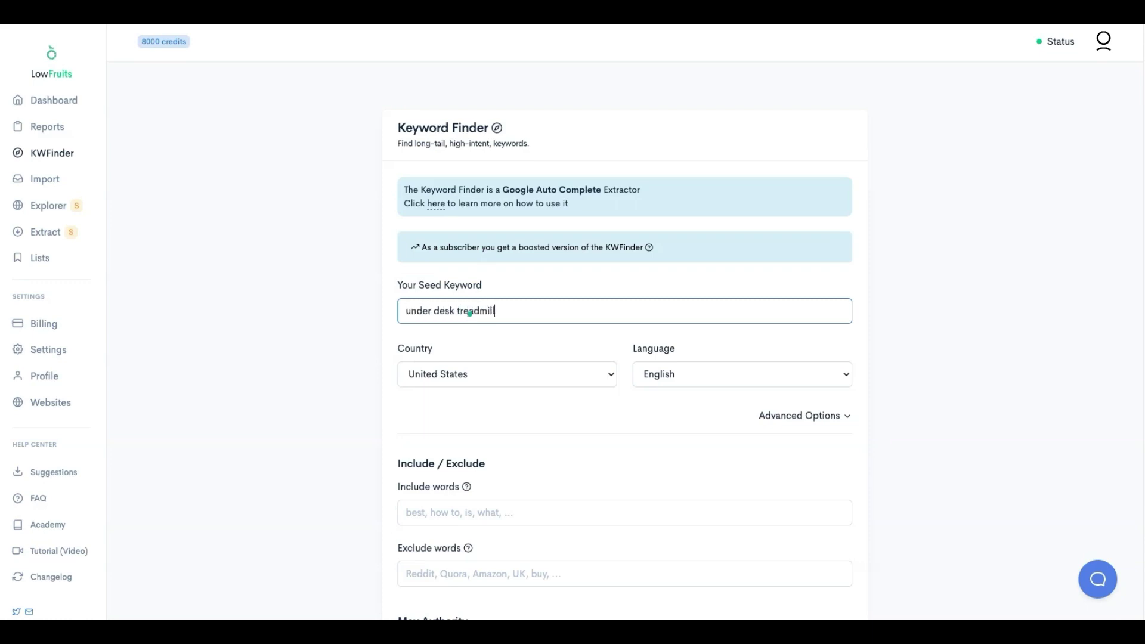
pyautogui.scroll(-2, 520, 439)
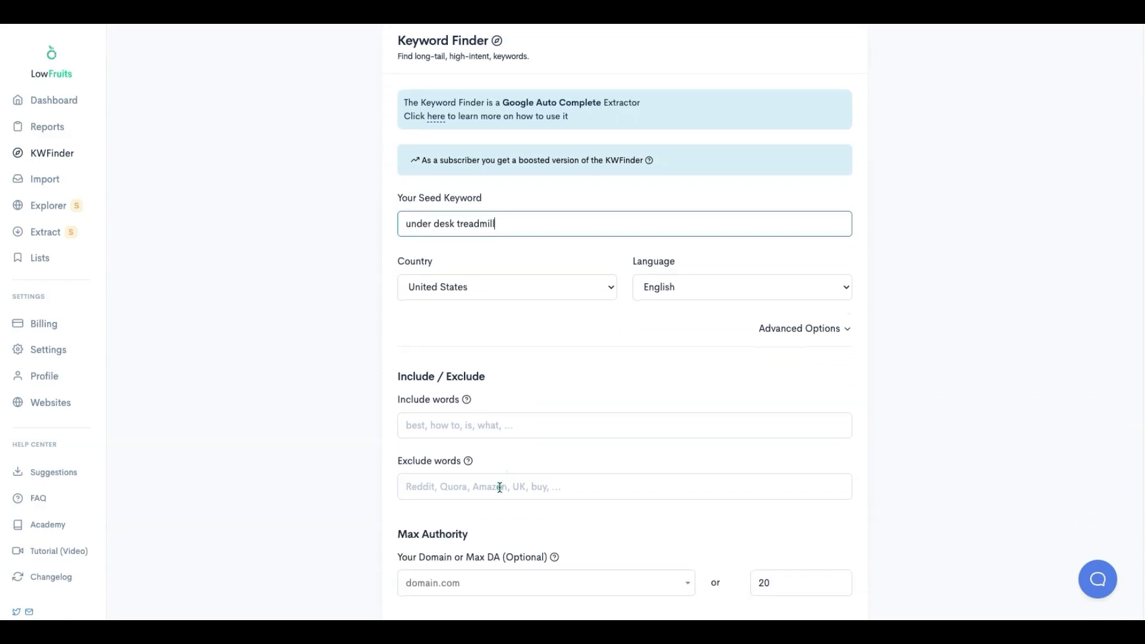
pyautogui.click(500, 485)
pyautogui.write('reddit')
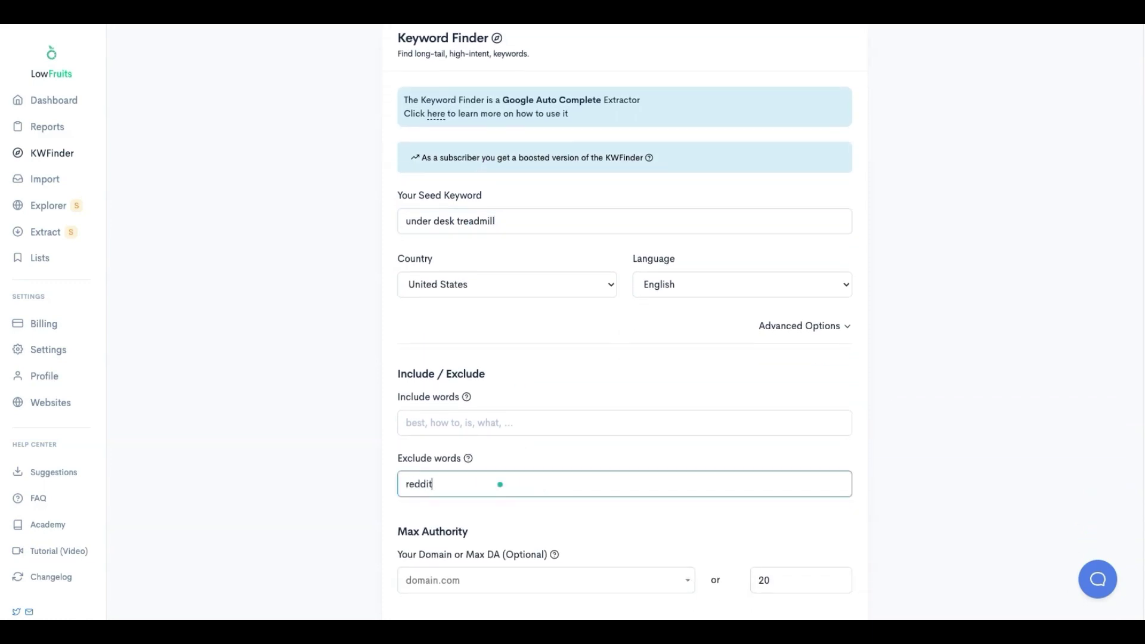
pyautogui.scroll(-5, 499, 484)
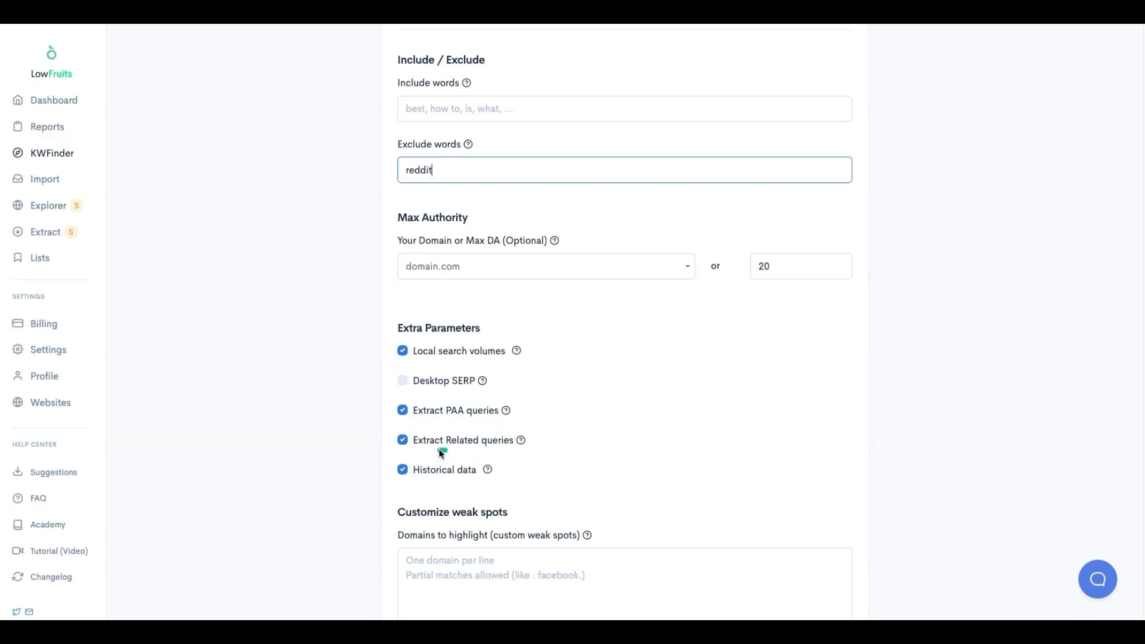
pyautogui.scroll(-2, 501, 449)
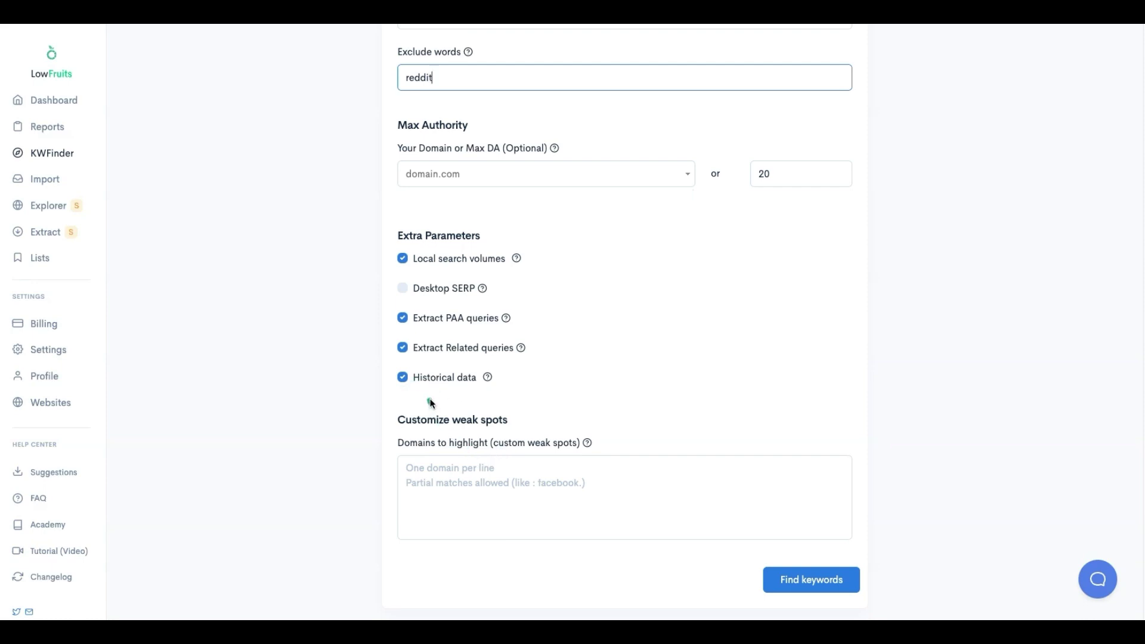
pyautogui.click(836, 579)
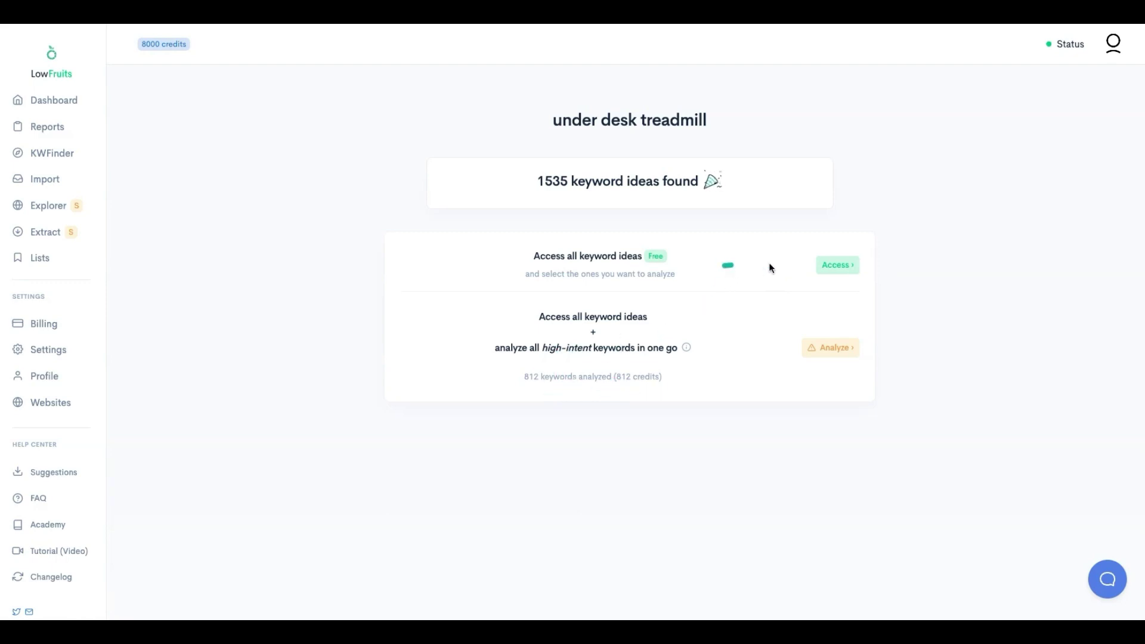
# Access the free list of all keyword ideas and show its topics.
pyautogui.click(839, 266)
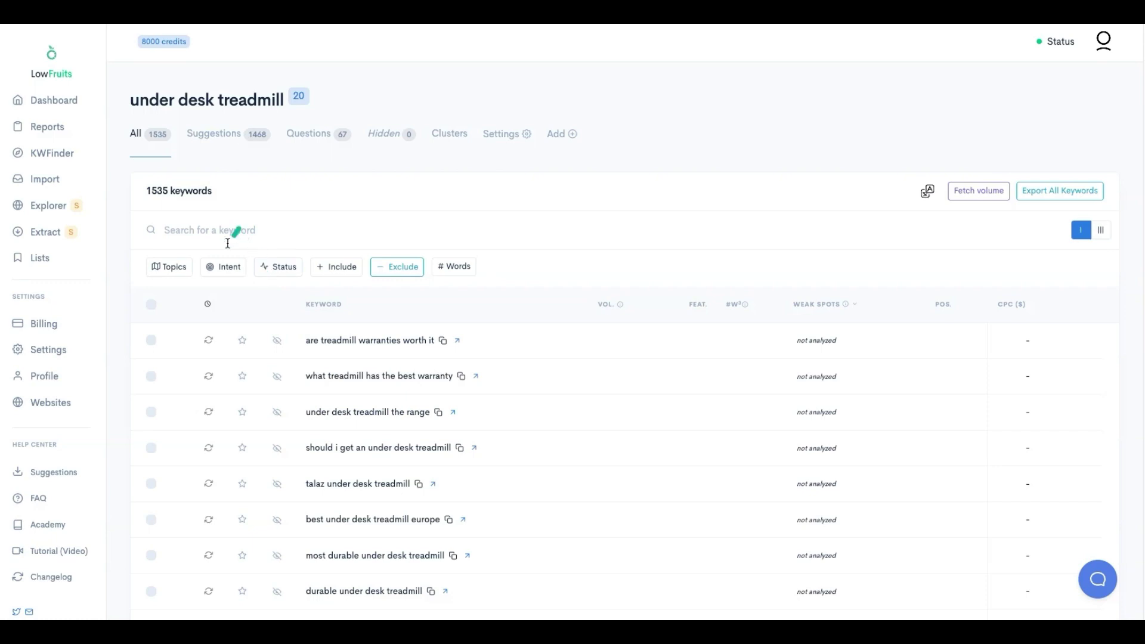
pyautogui.click(181, 269)
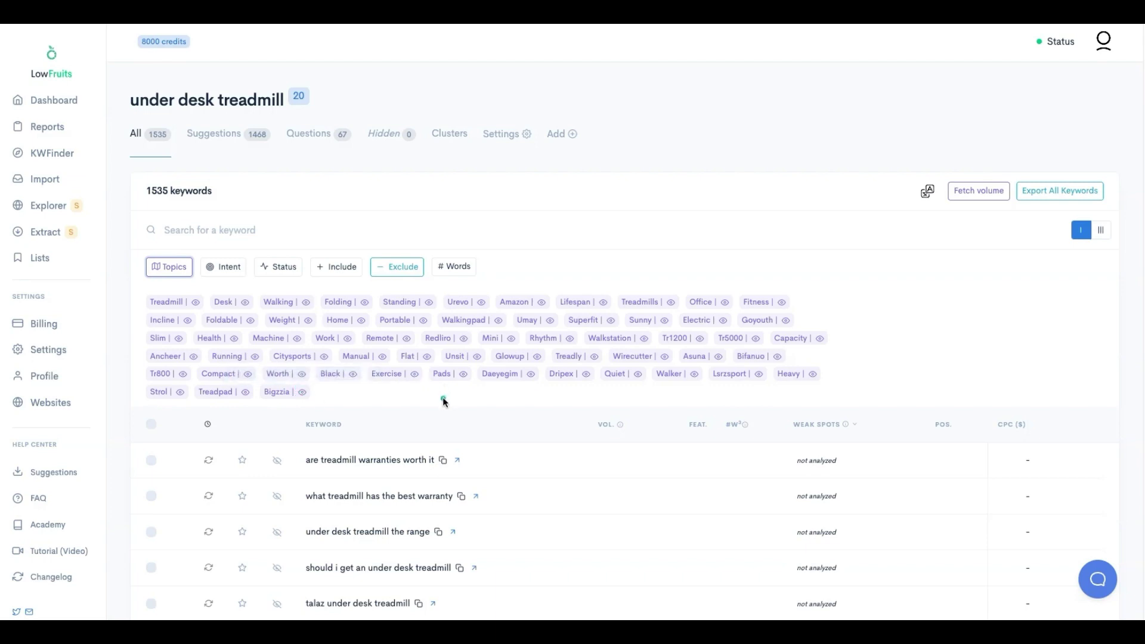
# Try hiding the keywords of the Amazon topic and then the Folding topic, restoring each one.
pyautogui.click(540, 302)
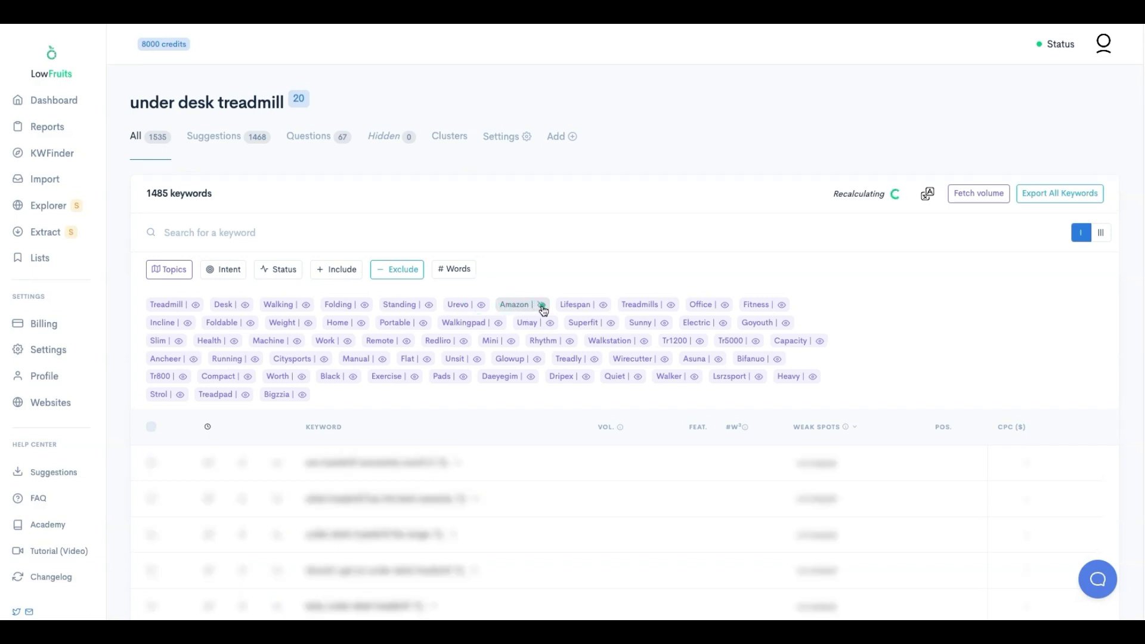
pyautogui.click(542, 309)
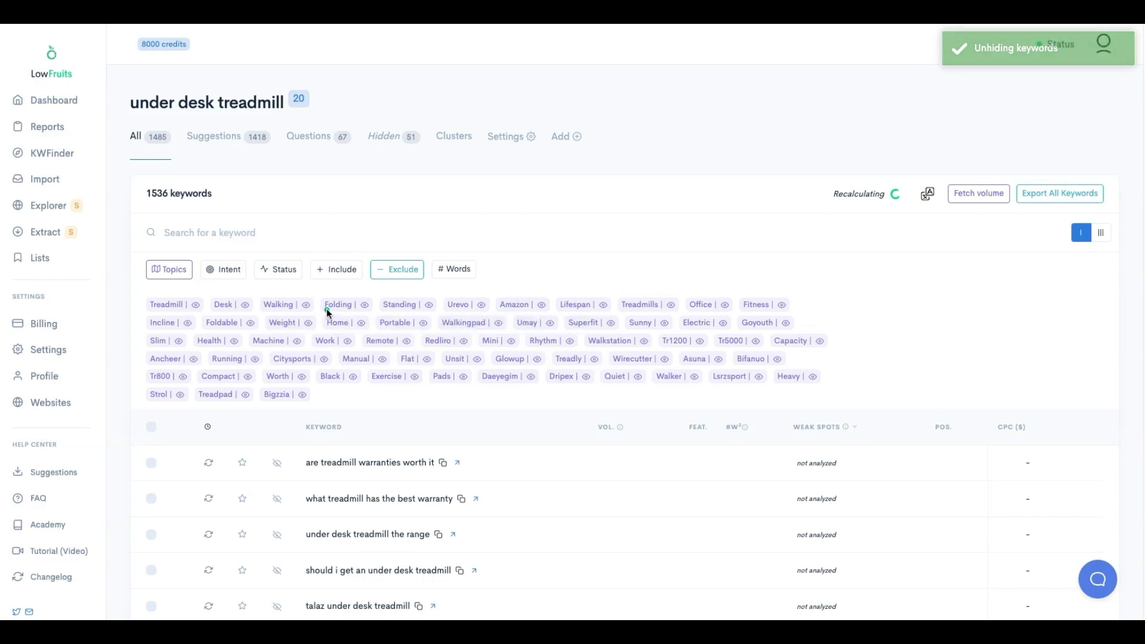
pyautogui.click(364, 308)
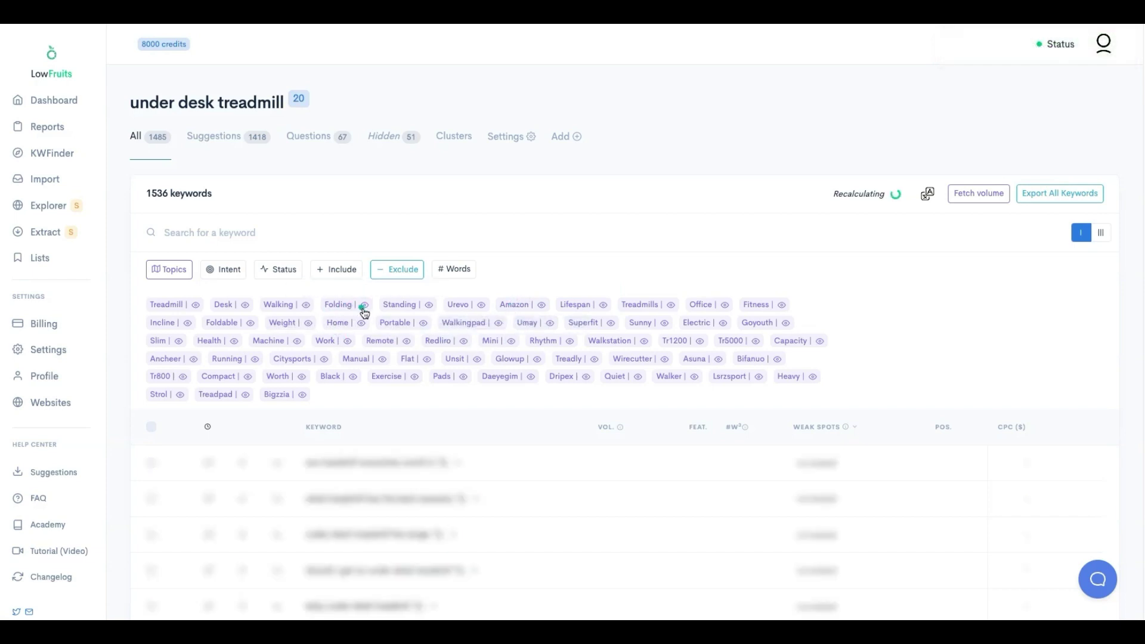
pyautogui.click(365, 309)
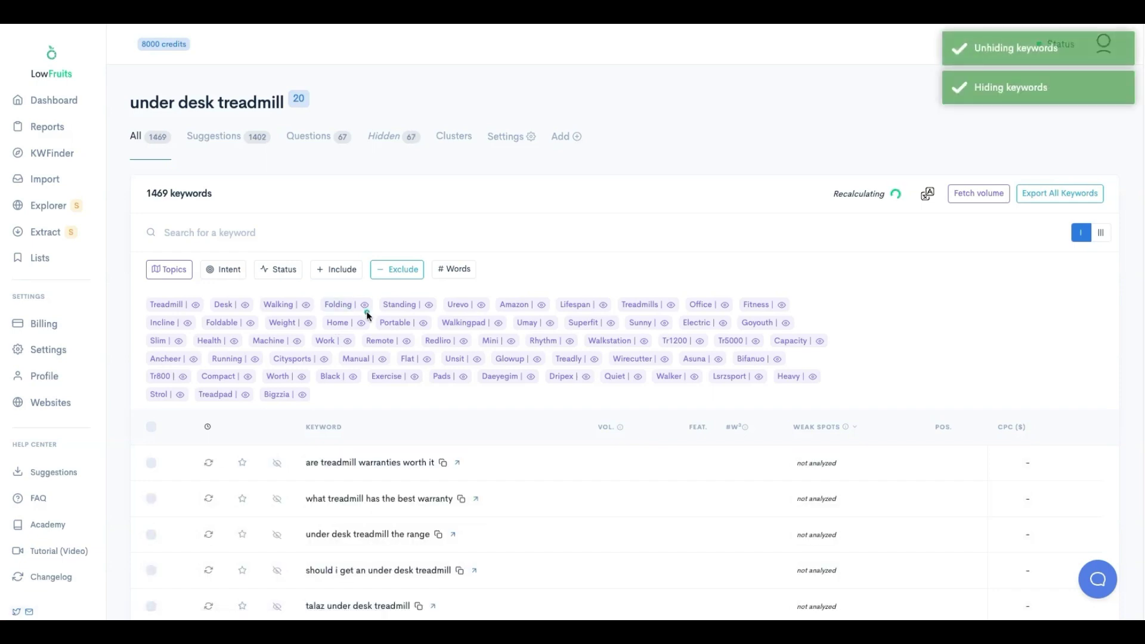
# Filter the keywords by the Folding topic, review the matching ideas, and clear the topic filter.
pyautogui.click(364, 309)
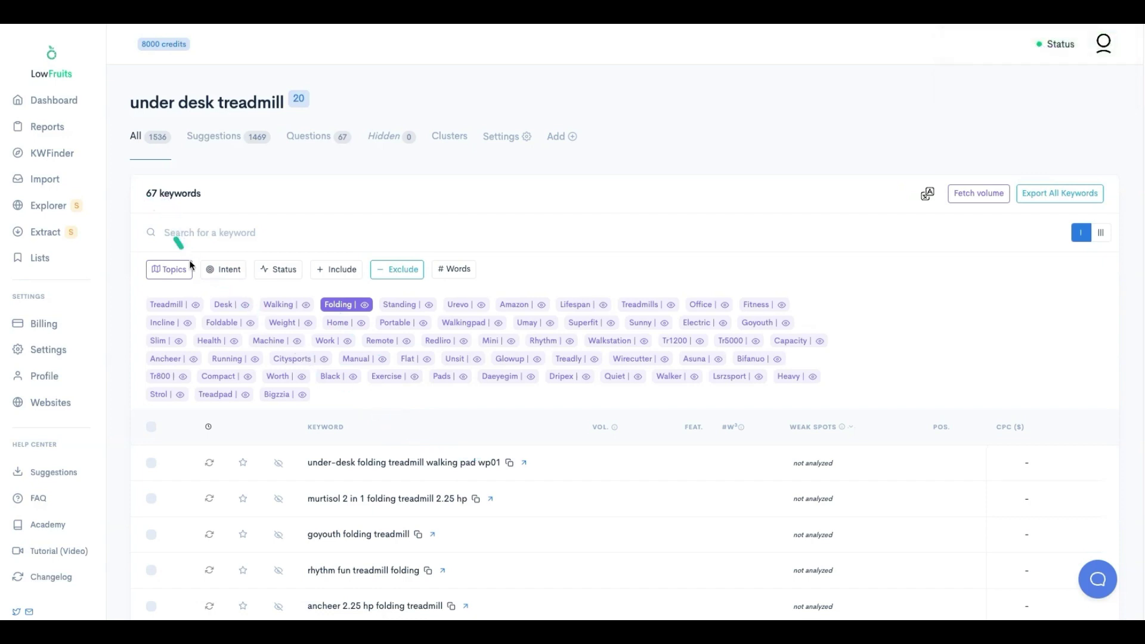
pyautogui.scroll(-1, 577, 349)
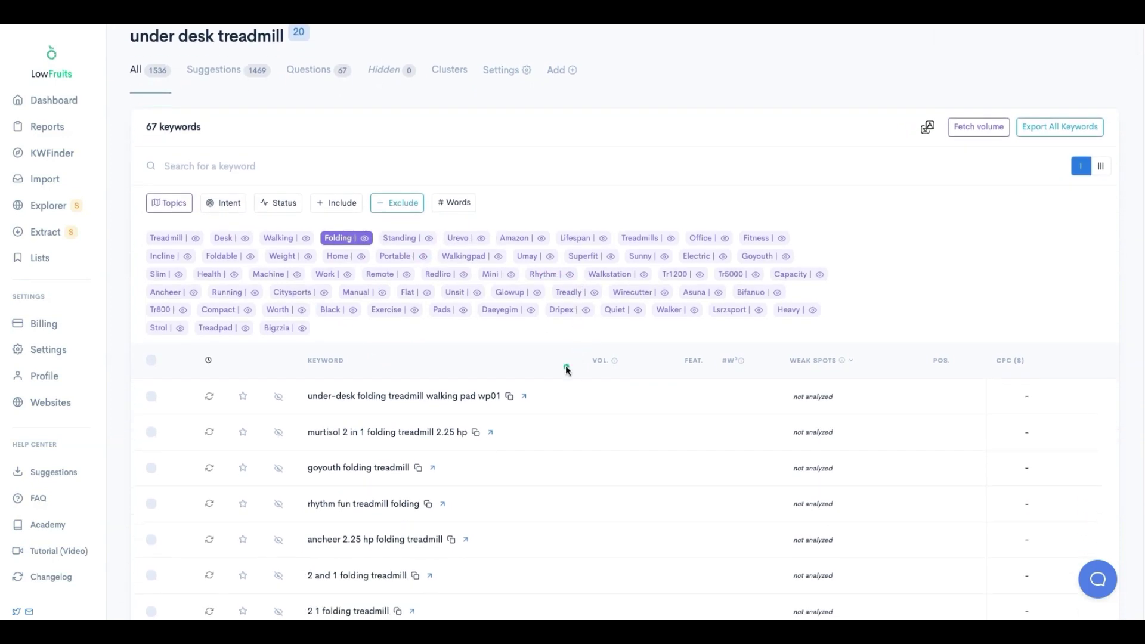
pyautogui.scroll(-1, 560, 384)
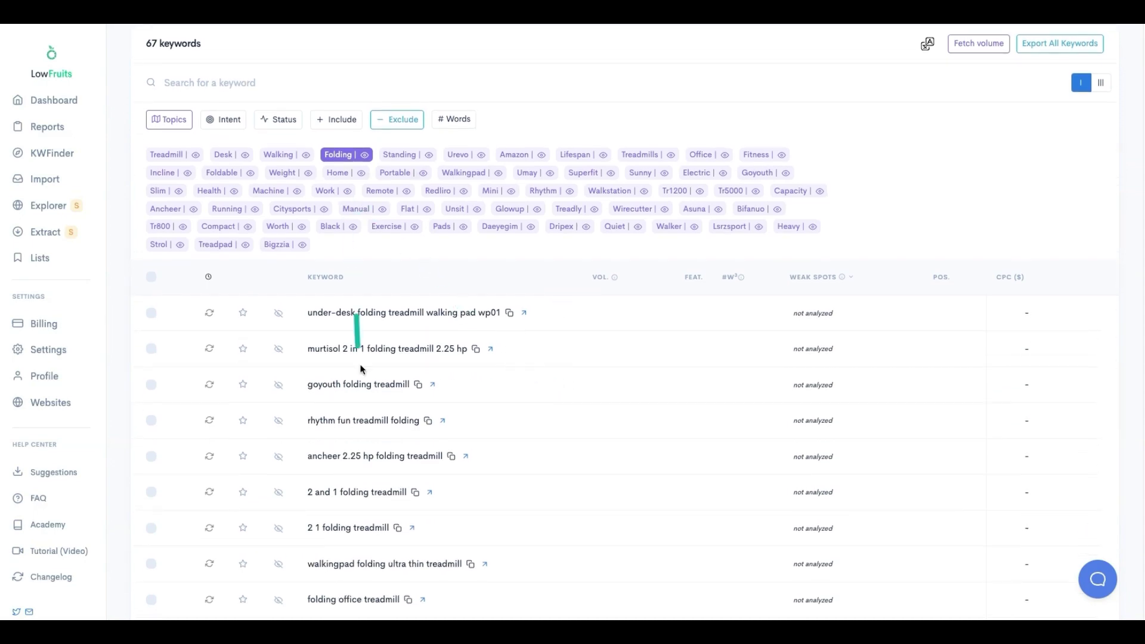
pyautogui.scroll(-3, 356, 391)
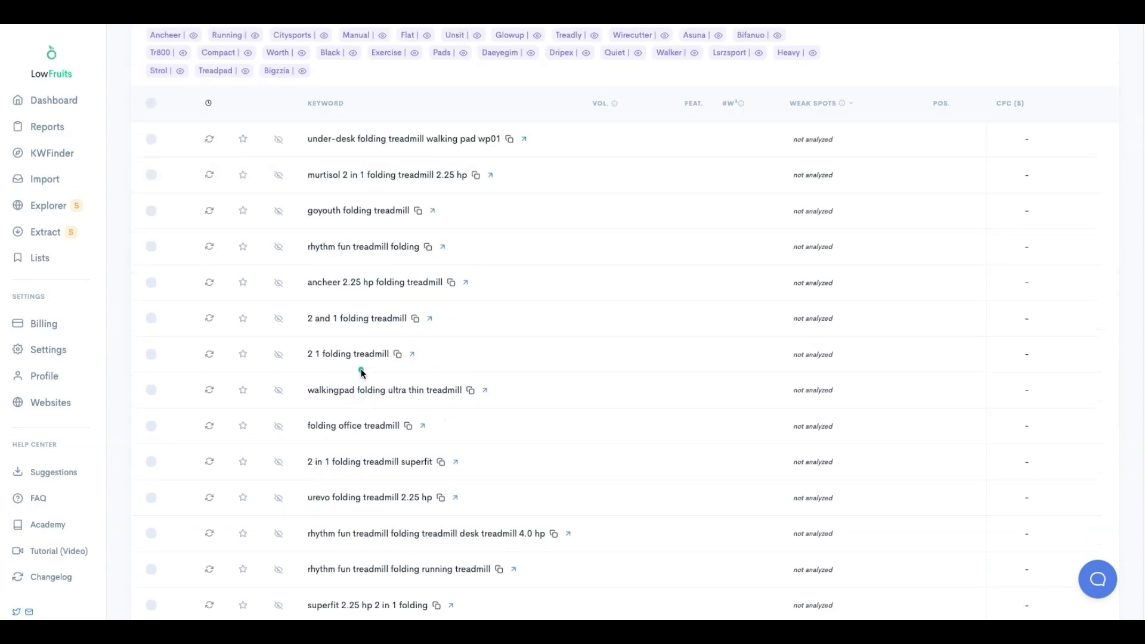
pyautogui.scroll(4, 362, 373)
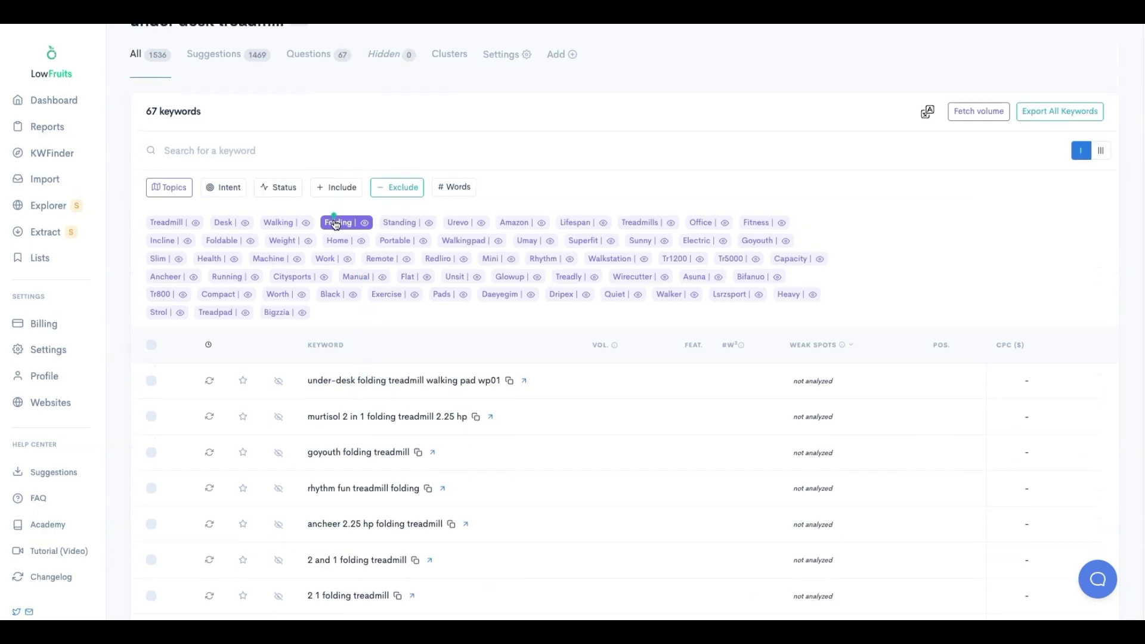
pyautogui.click(335, 223)
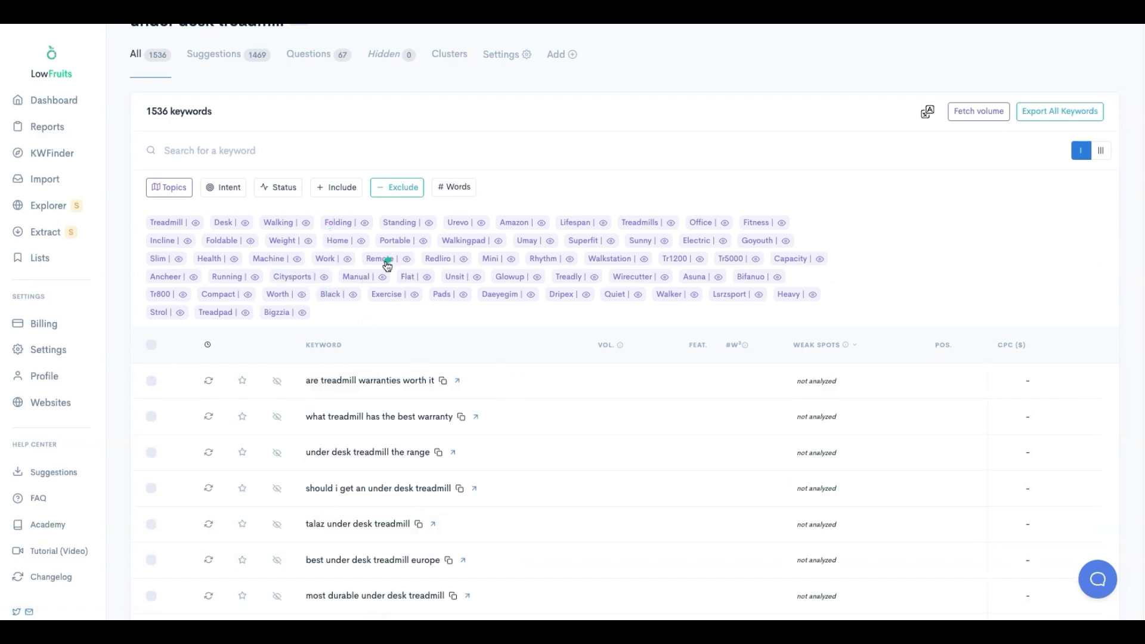
# Review the keywords under the Remote topic and then the Quiet topic, clearing each topic filter.
pyautogui.click(386, 260)
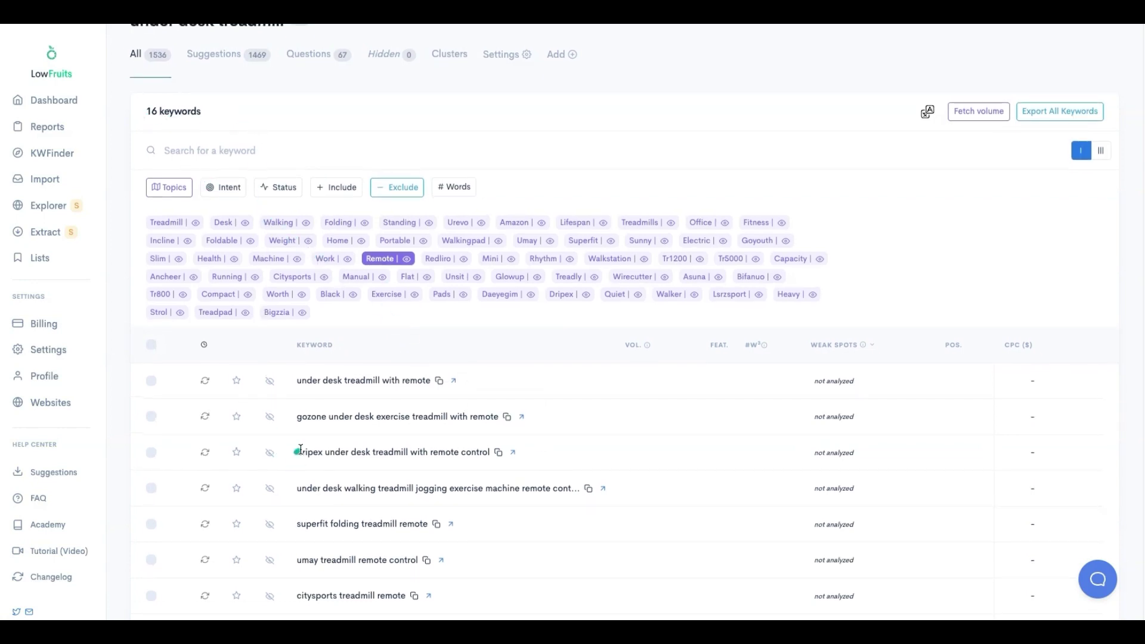
pyautogui.click(373, 261)
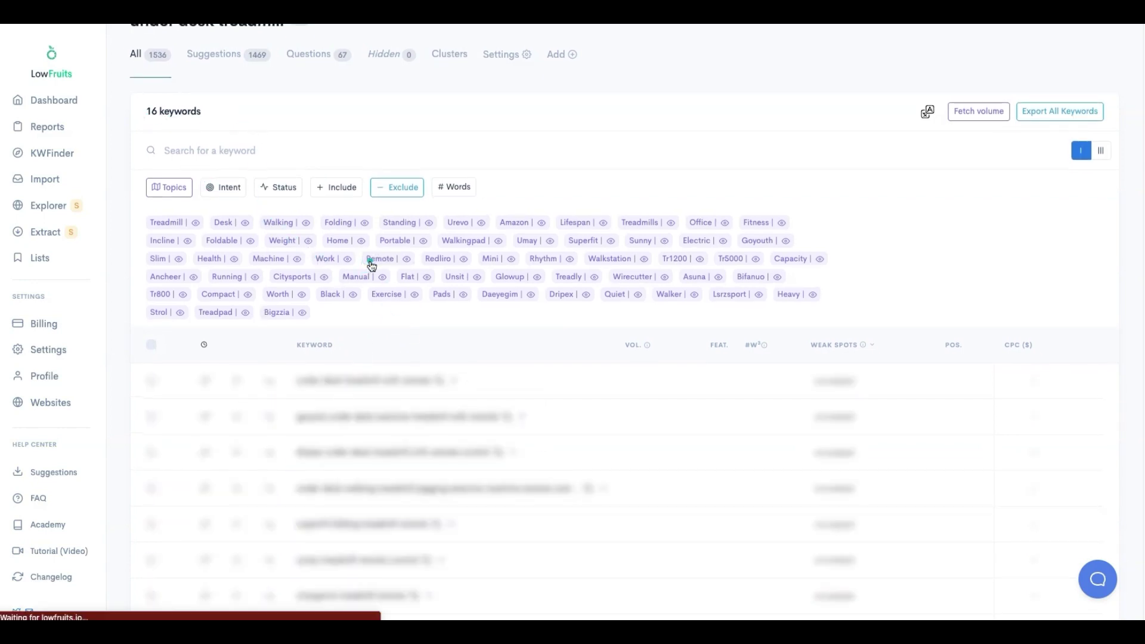
pyautogui.click(616, 295)
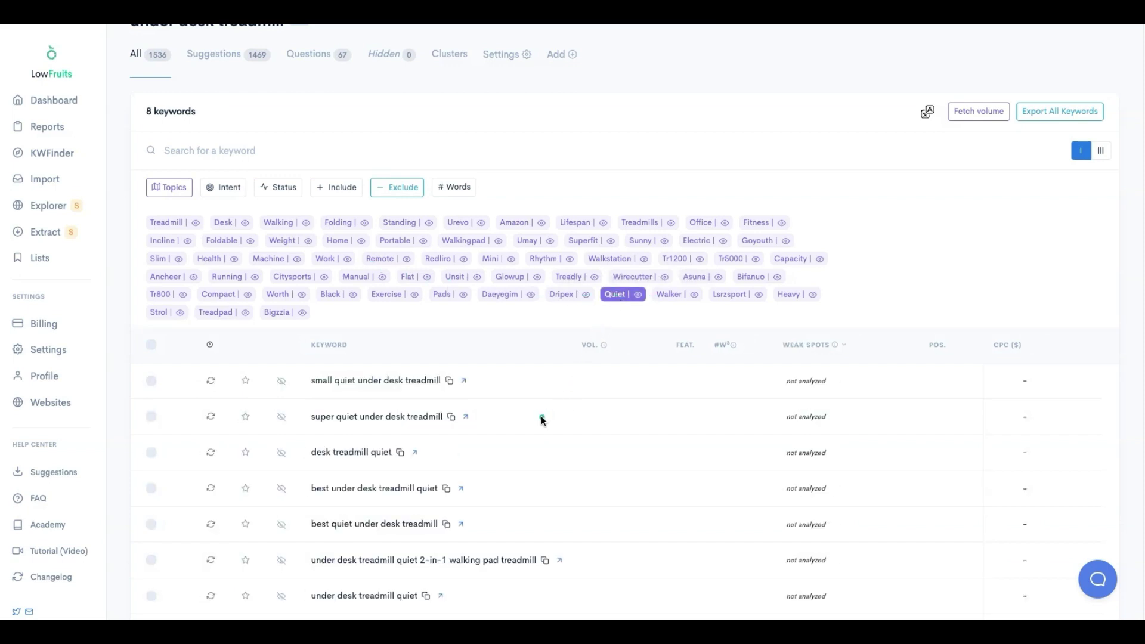
pyautogui.scroll(-1, 410, 527)
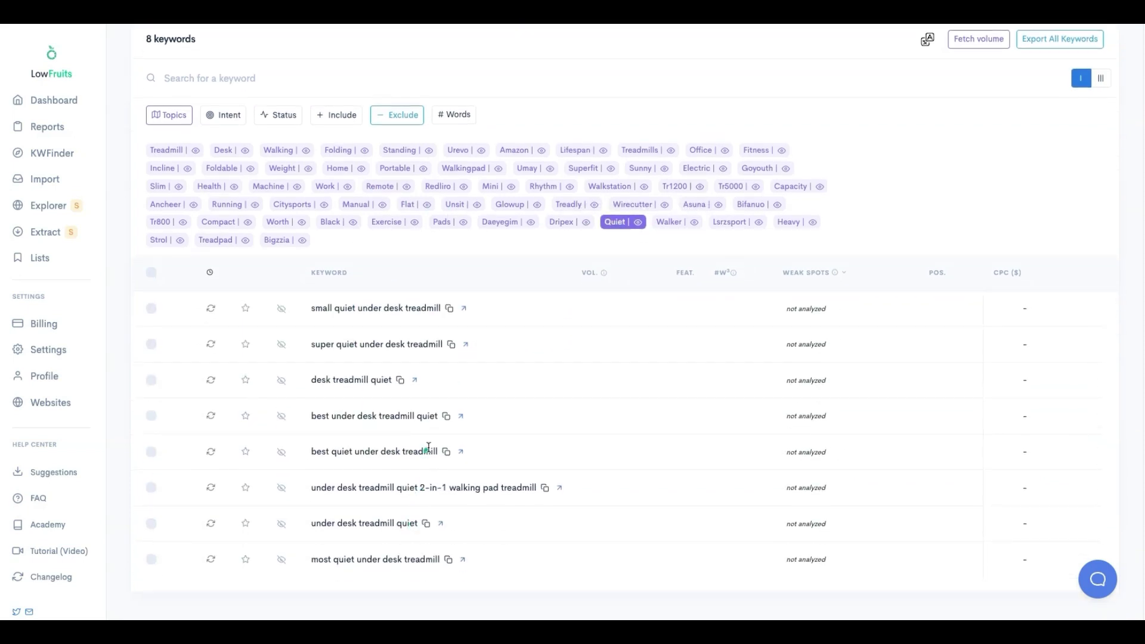
pyautogui.scroll(1, 427, 448)
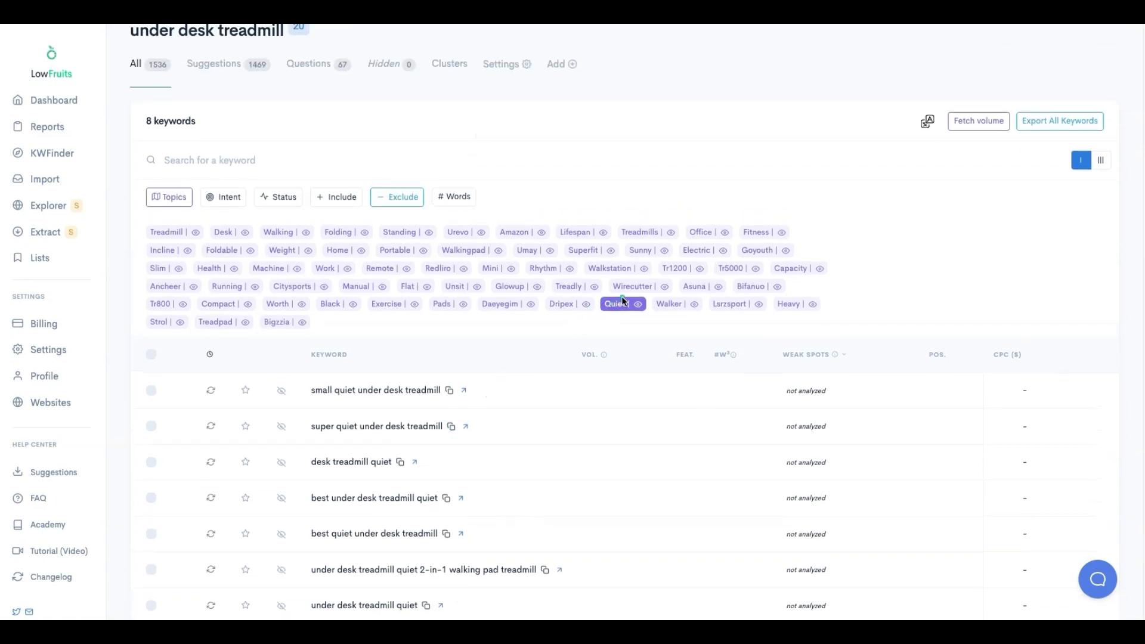
pyautogui.click(616, 306)
# Filter the keywords by the Capacity topic, review the matching ideas, and clear the topic filter.
pyautogui.click(798, 268)
pyautogui.scroll(-1, 648, 397)
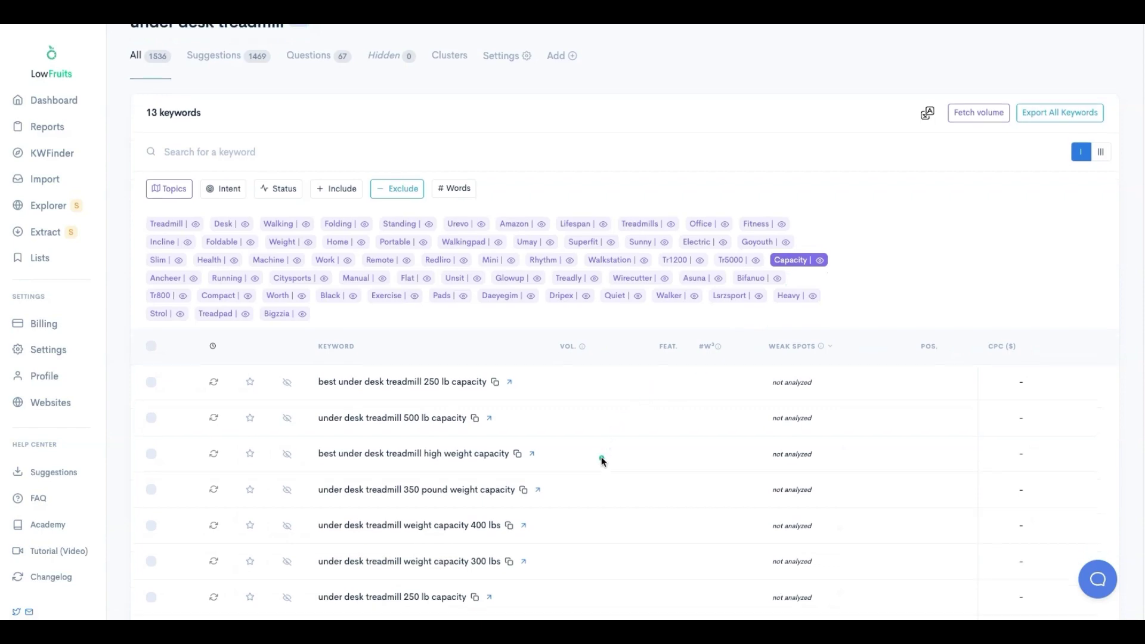
pyautogui.scroll(-4, 426, 405)
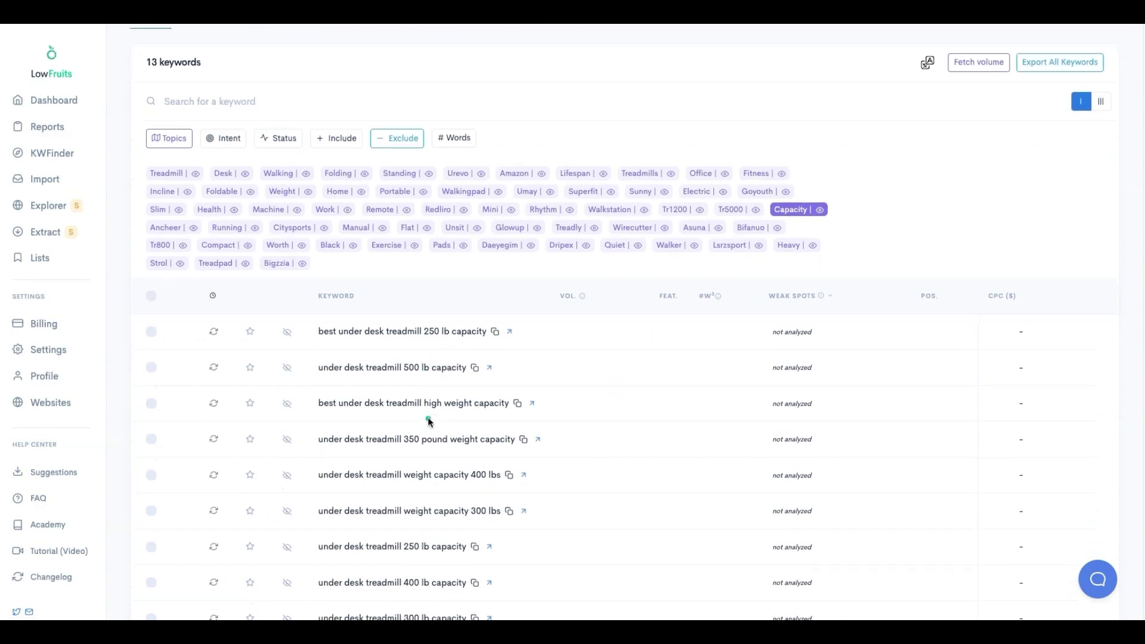
pyautogui.scroll(5, 433, 415)
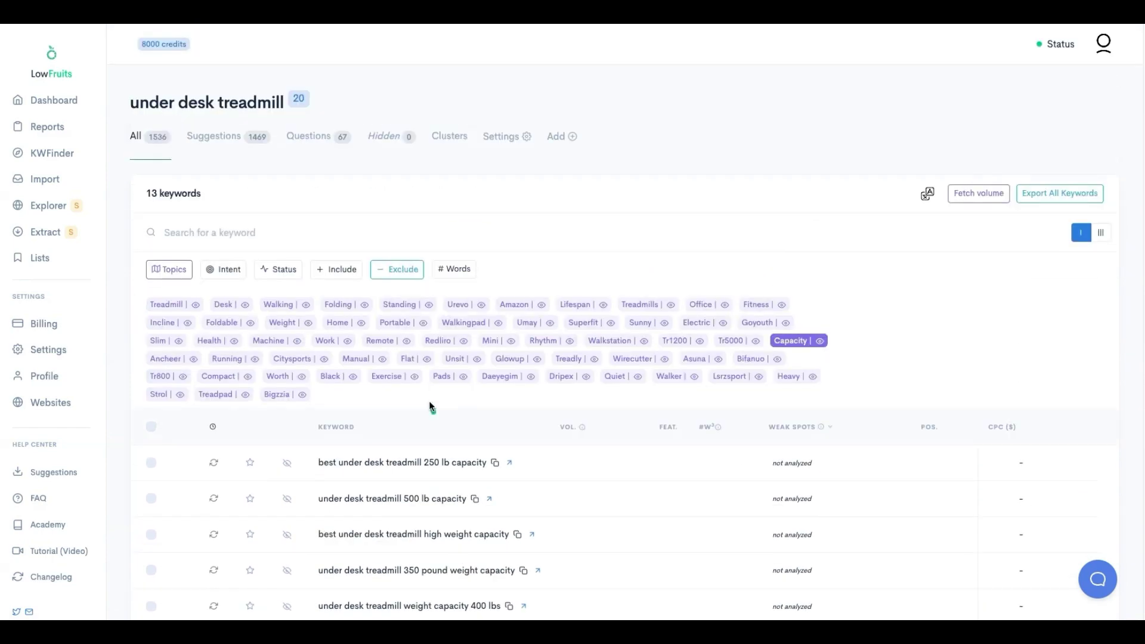
pyautogui.click(787, 343)
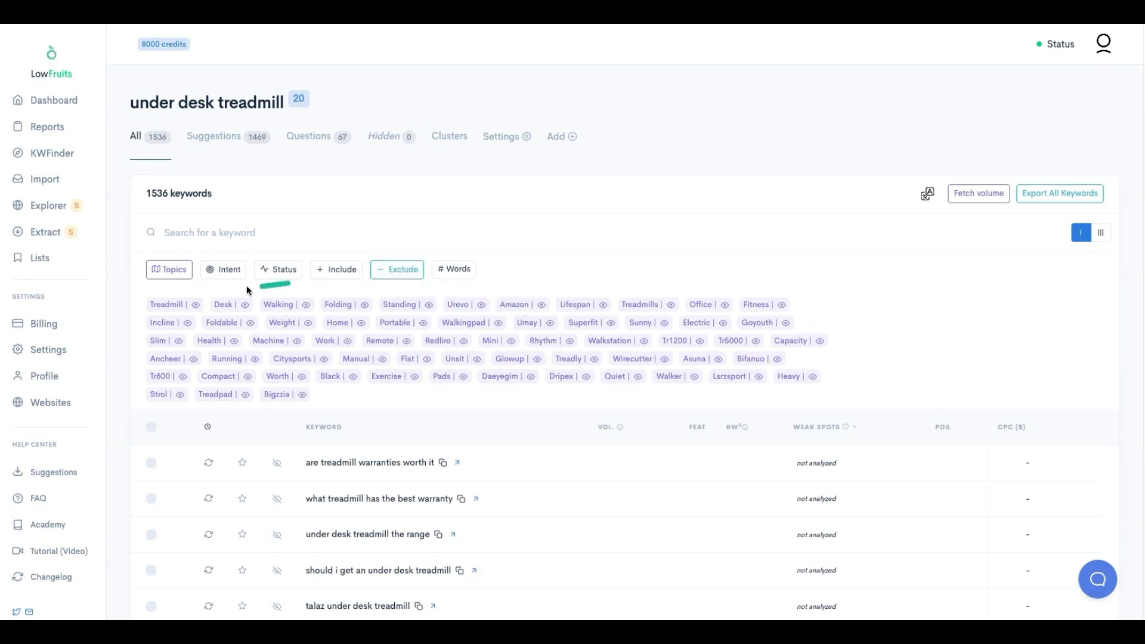
# Filter the full keyword list by High-Intent search intent.
pyautogui.click(215, 275)
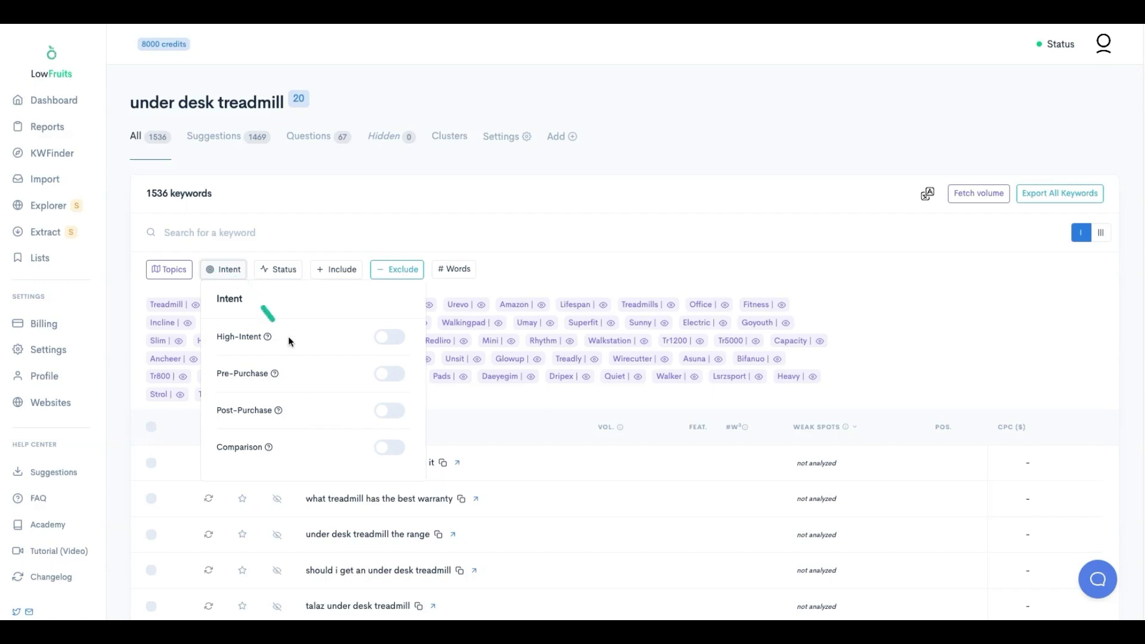
pyautogui.click(387, 340)
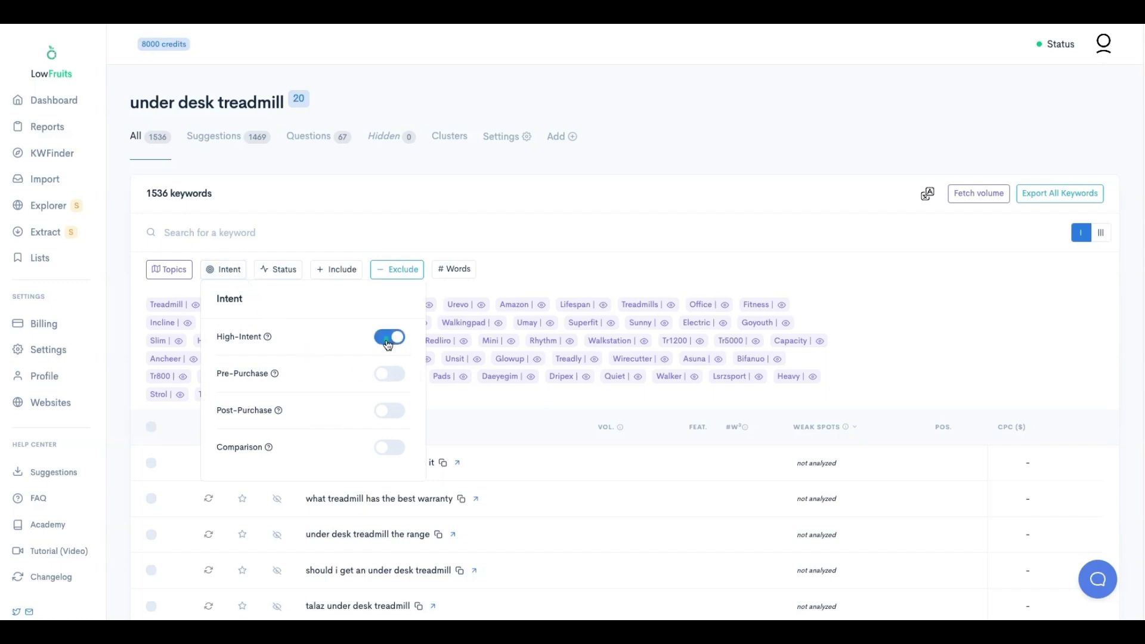
pyautogui.click(551, 202)
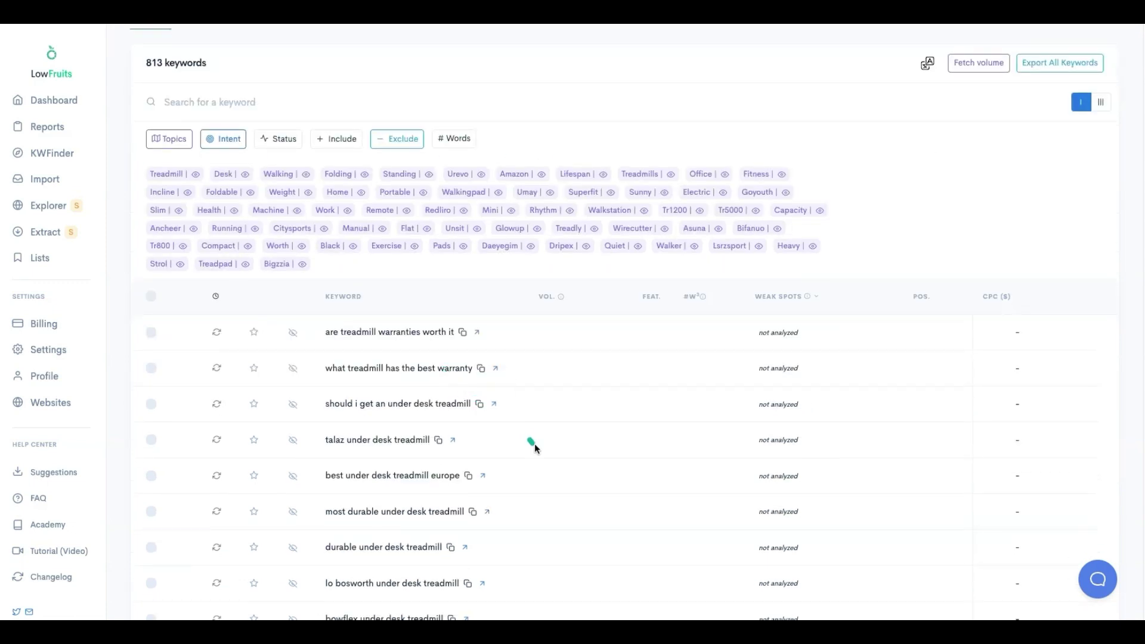
# Examine the high-intent keyword ideas on the first page of the list.
pyautogui.scroll(-1, 542, 454)
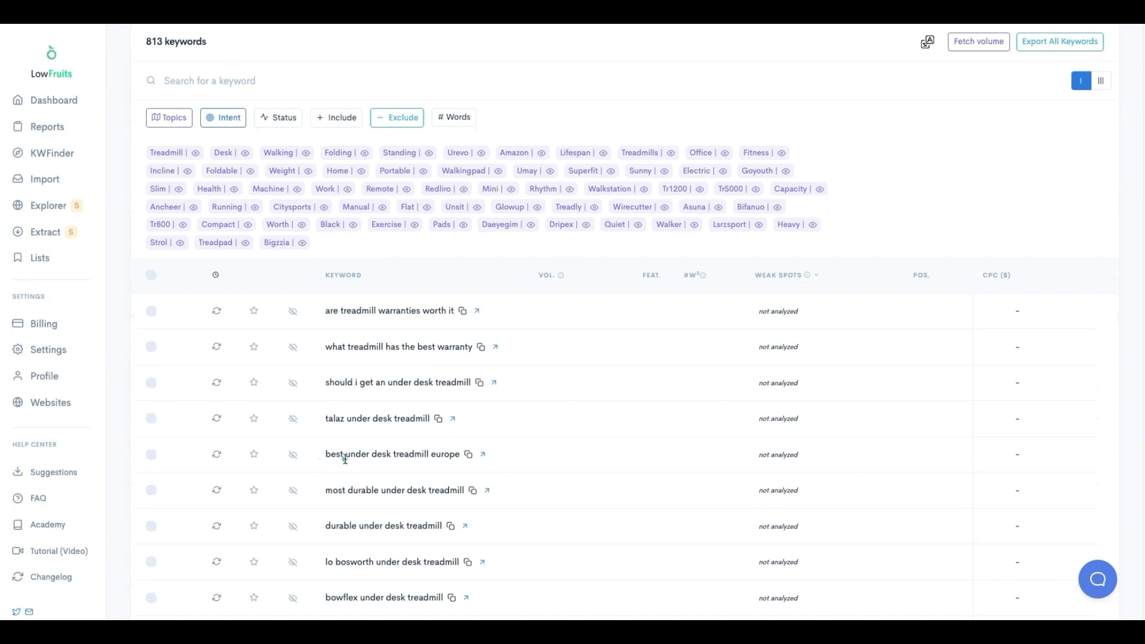
pyautogui.scroll(-4, 412, 553)
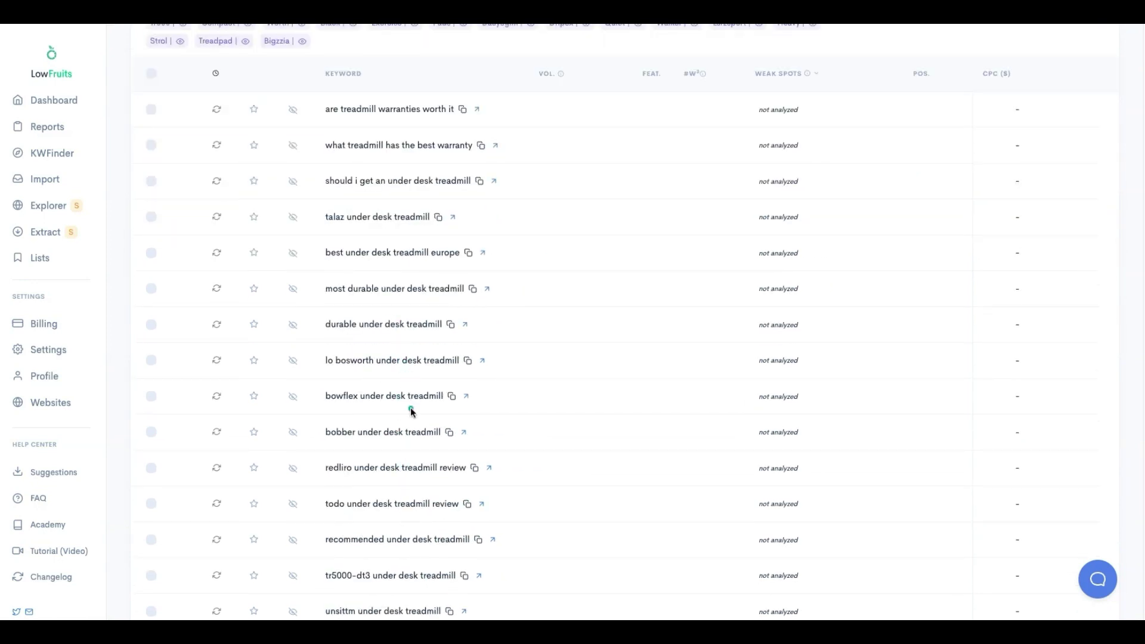
pyautogui.scroll(-1, 442, 537)
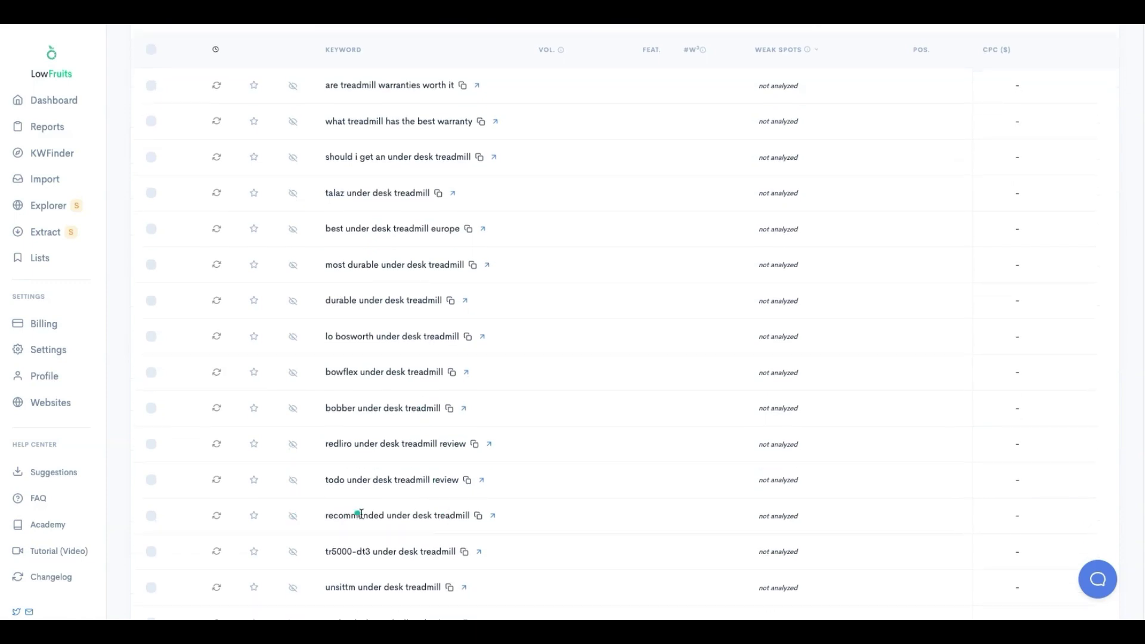
pyautogui.scroll(-4, 402, 523)
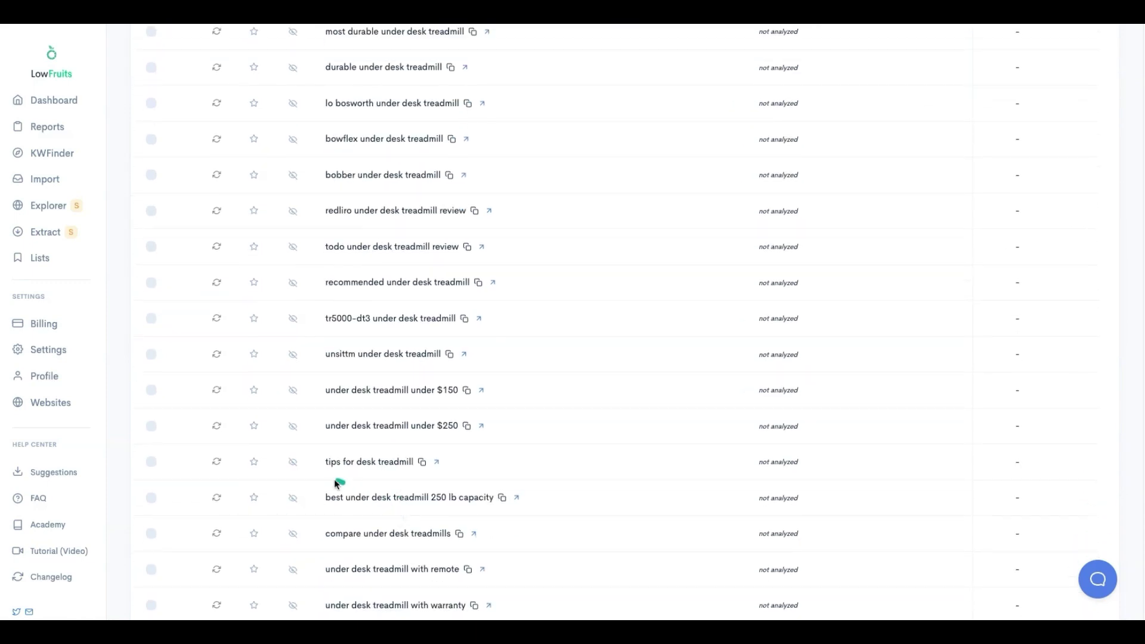
pyautogui.scroll(-1, 348, 537)
pyautogui.scroll(-3, 343, 560)
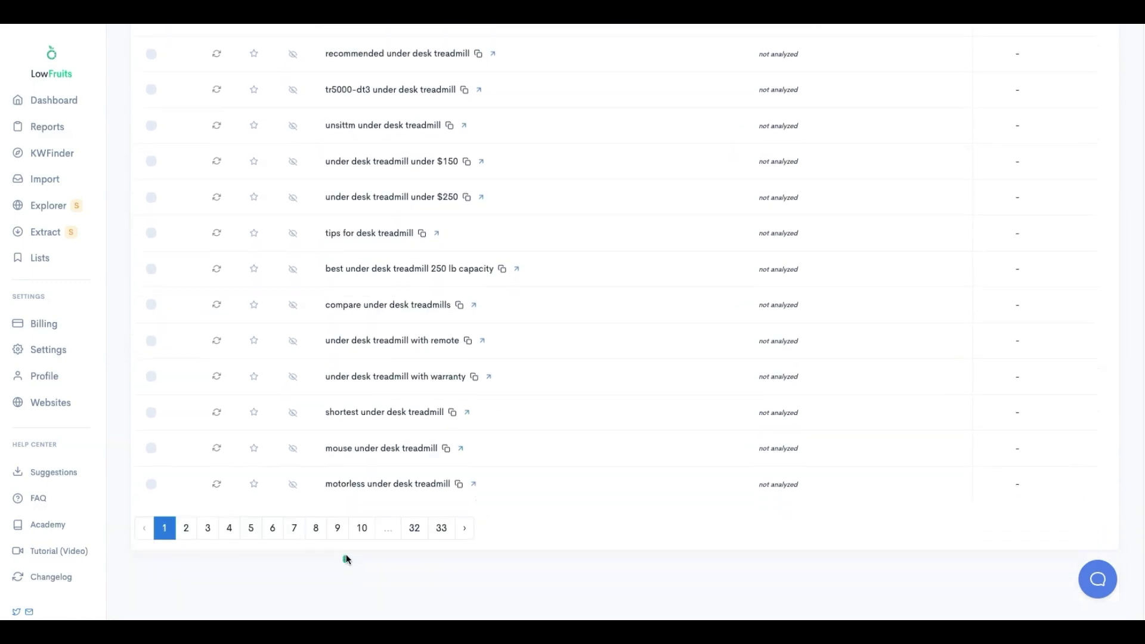
# Switch the intent filter from High-Intent to Pre-Purchase and review the matching keyword ideas.
pyautogui.click(352, 524)
pyautogui.click(223, 268)
pyautogui.click(385, 341)
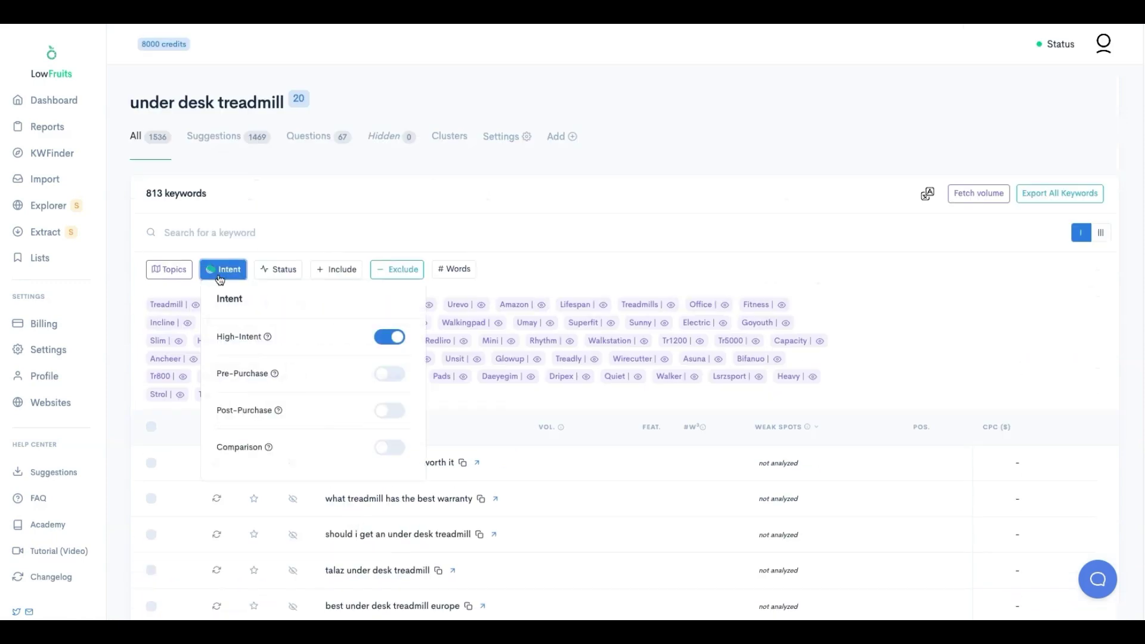
pyautogui.click(390, 338)
pyautogui.click(382, 374)
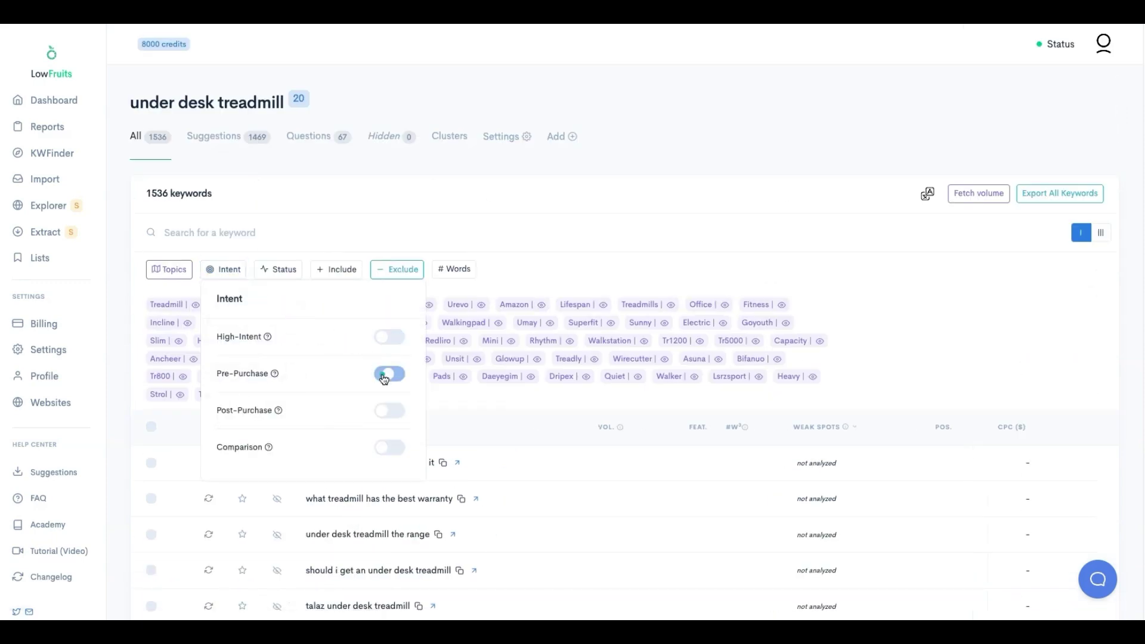
pyautogui.click(472, 204)
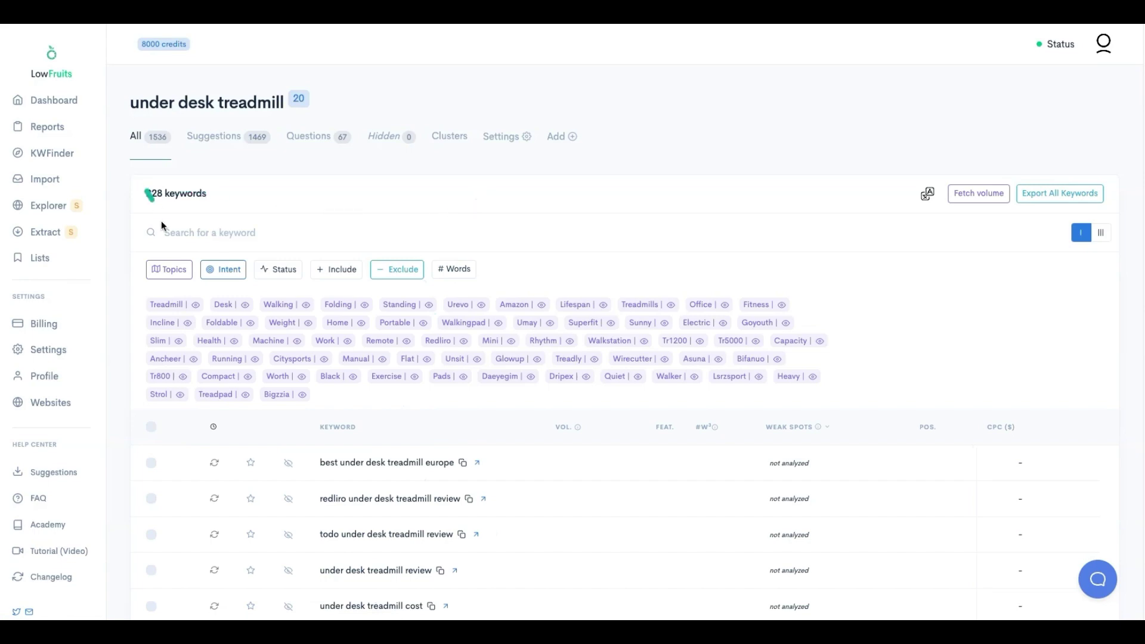
pyautogui.scroll(-3, 179, 227)
pyautogui.scroll(-6, 202, 258)
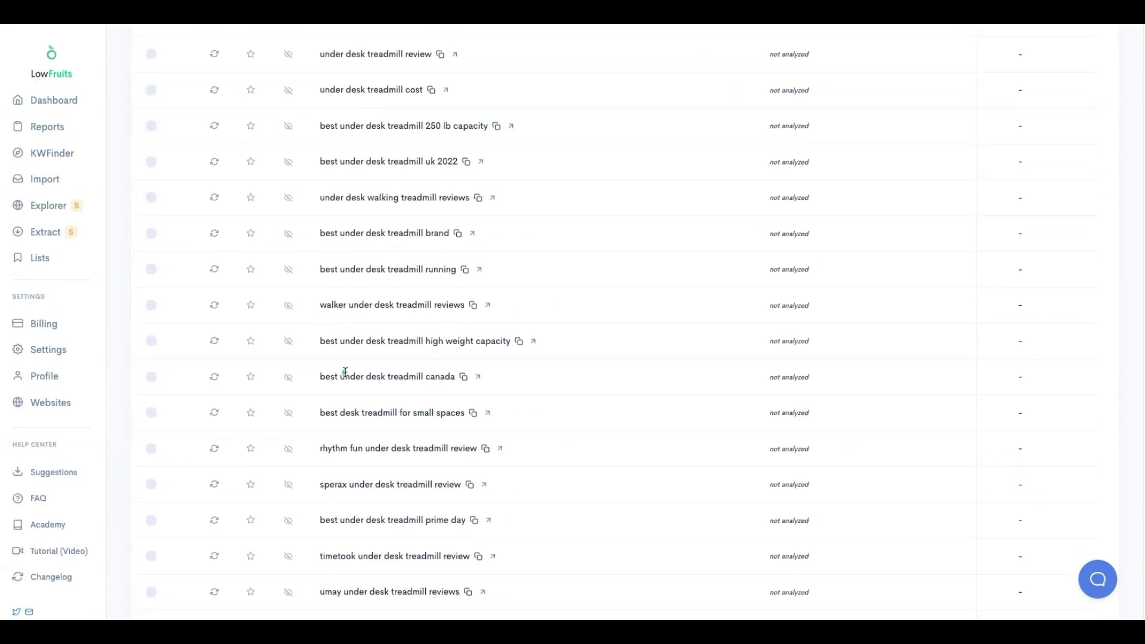
pyautogui.scroll(-3, 356, 517)
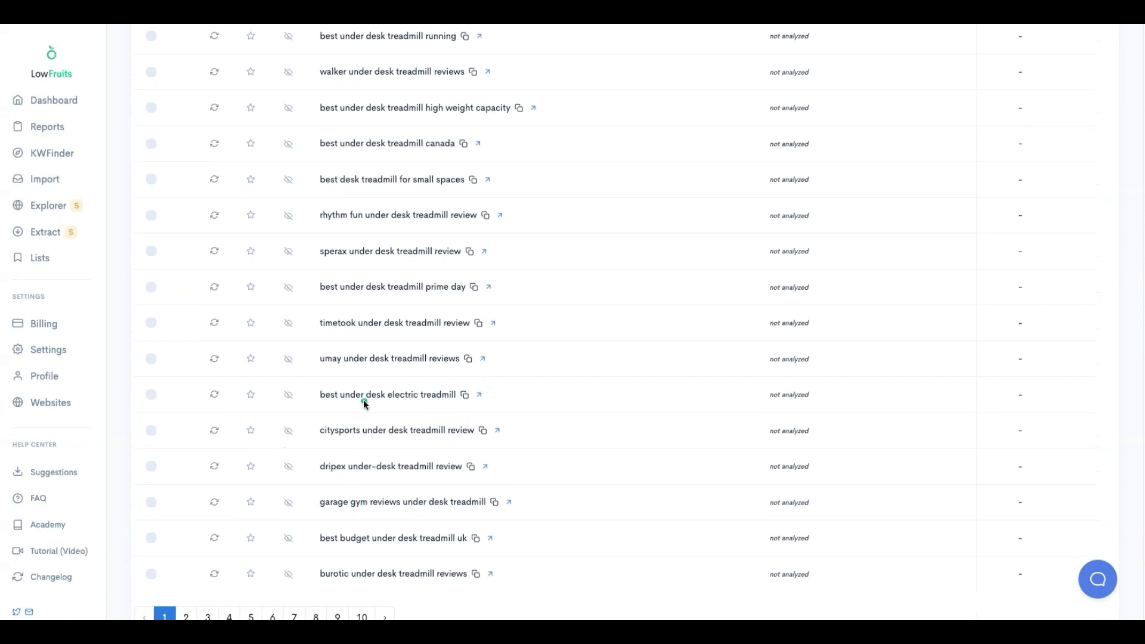
pyautogui.scroll(10, 414, 389)
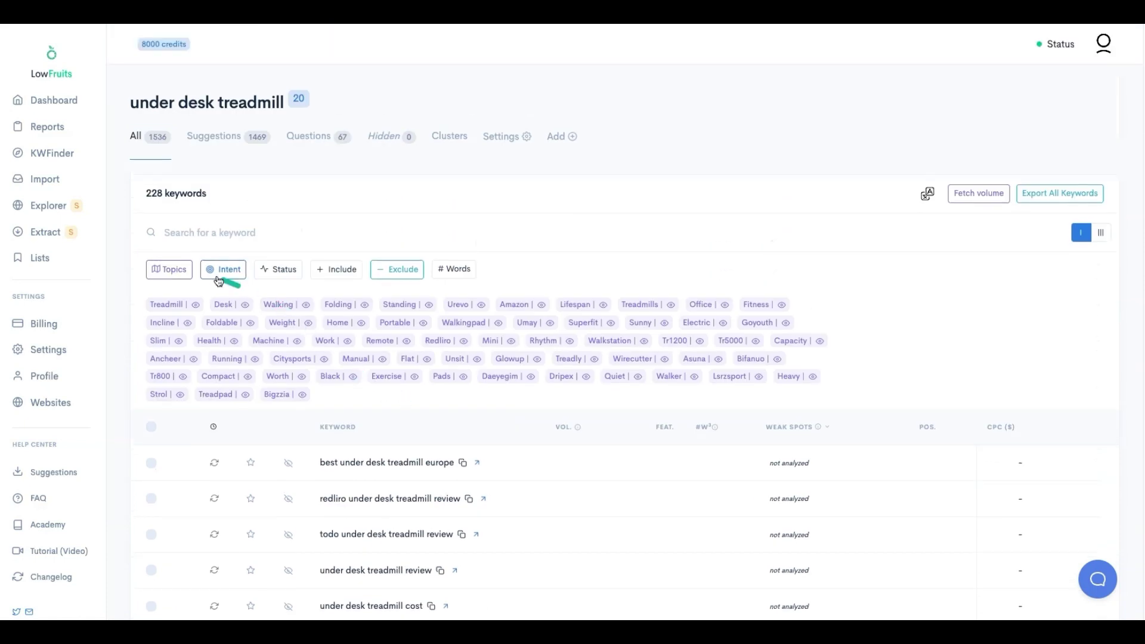
# Replace the Pre-Purchase intent filter with Post-Purchase and review the matching keyword ideas.
pyautogui.click(224, 269)
pyautogui.click(388, 379)
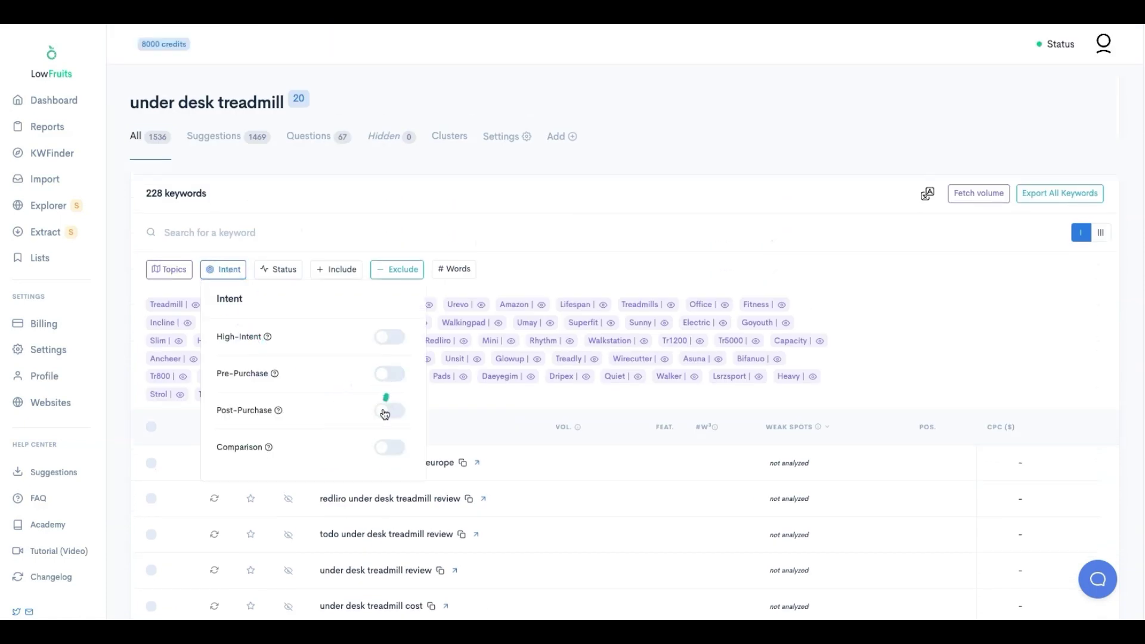
pyautogui.click(384, 411)
pyautogui.click(398, 253)
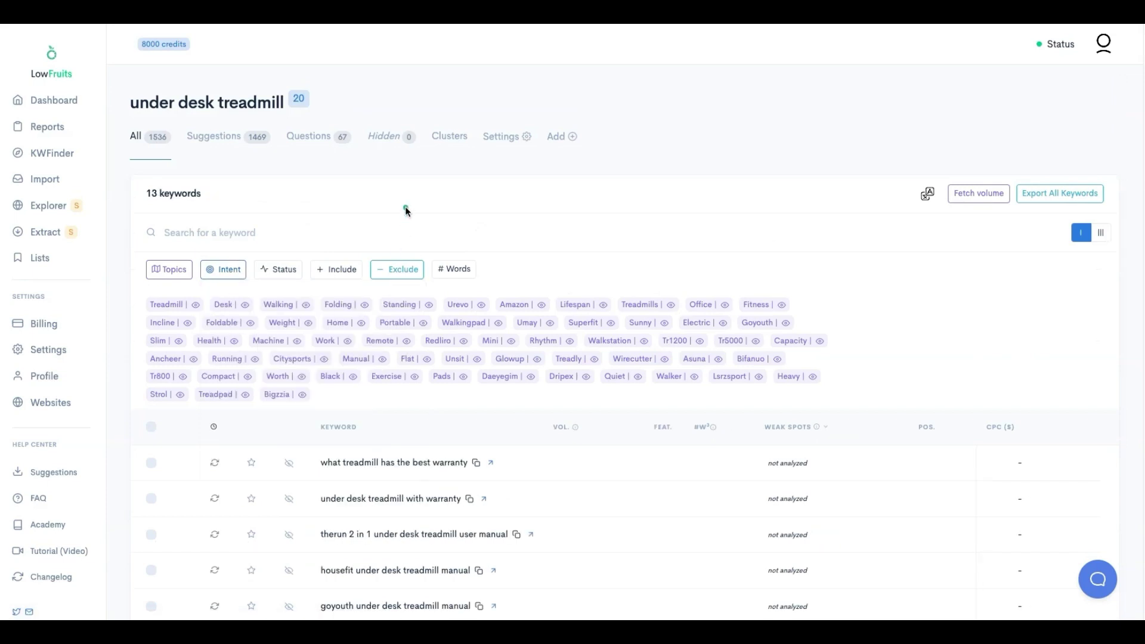
pyautogui.scroll(-1, 363, 460)
pyautogui.scroll(-1, 355, 469)
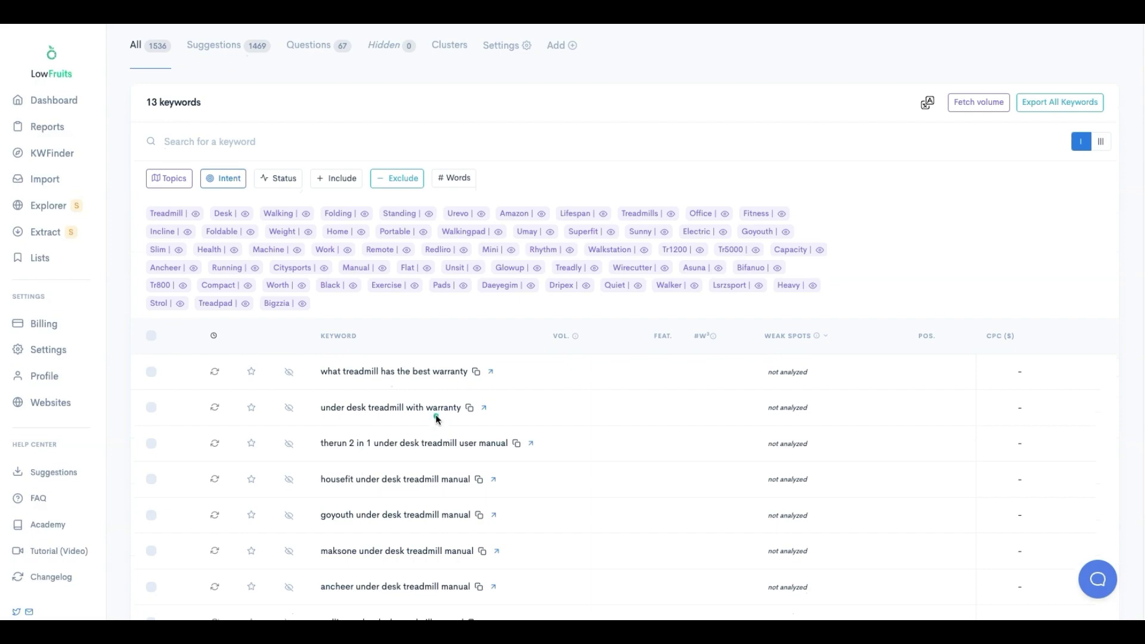
pyautogui.scroll(-1, 454, 578)
pyautogui.scroll(-6, 455, 578)
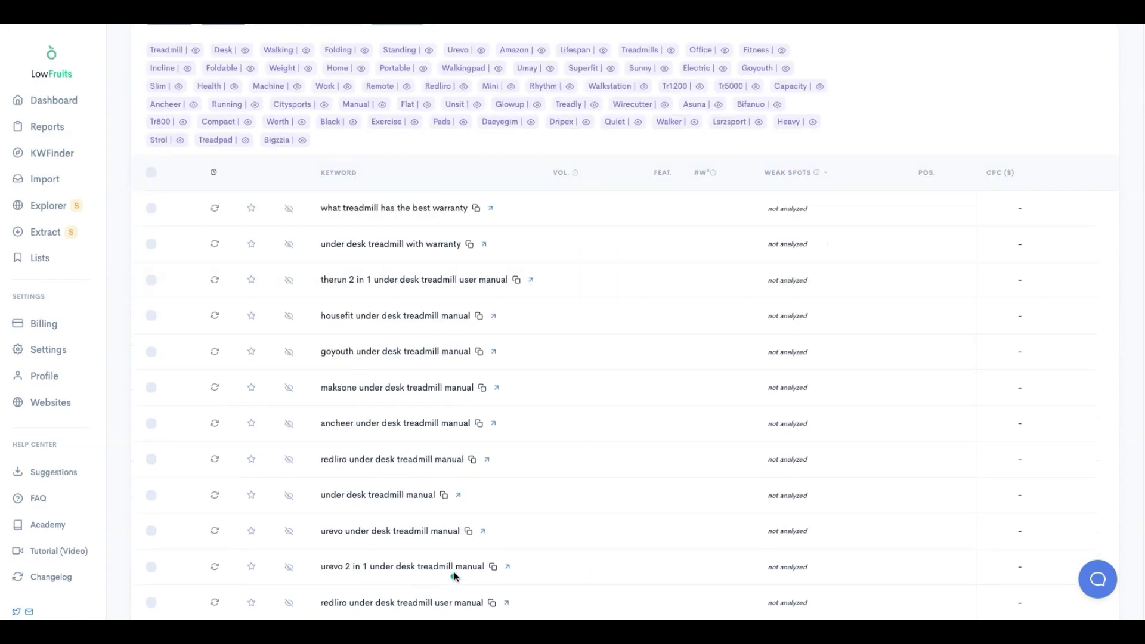
pyautogui.scroll(8, 329, 381)
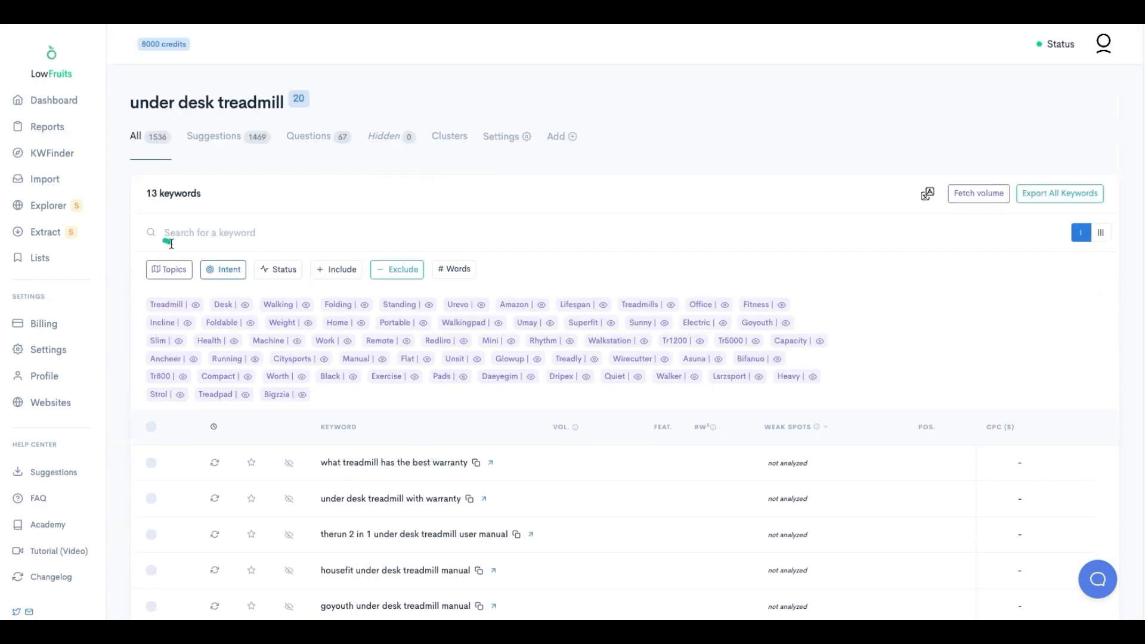
# Change the intent filter from Post-Purchase to Comparison and read through the matching keyword ideas.
pyautogui.click(227, 270)
pyautogui.click(392, 410)
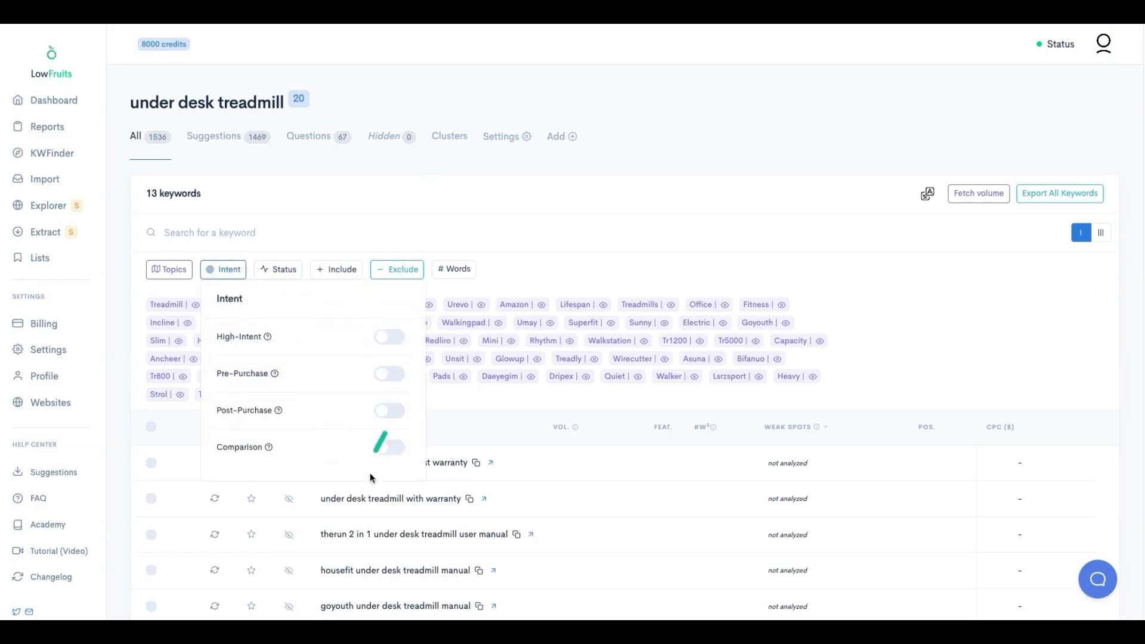
pyautogui.click(381, 449)
pyautogui.click(472, 218)
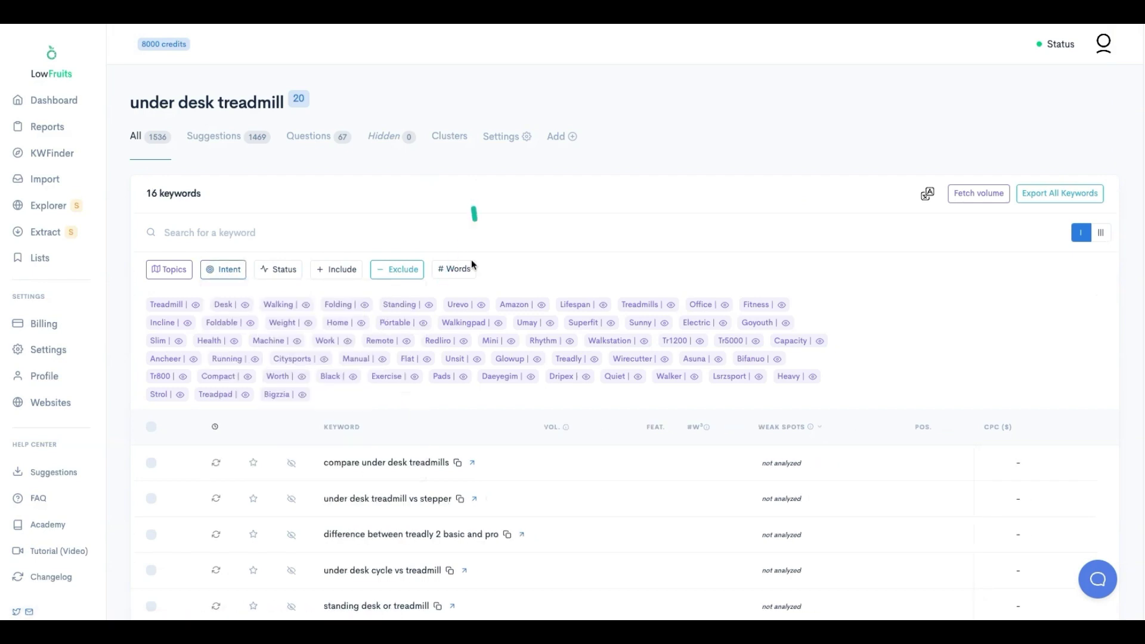
pyautogui.scroll(-1, 477, 297)
pyautogui.scroll(-2, 479, 299)
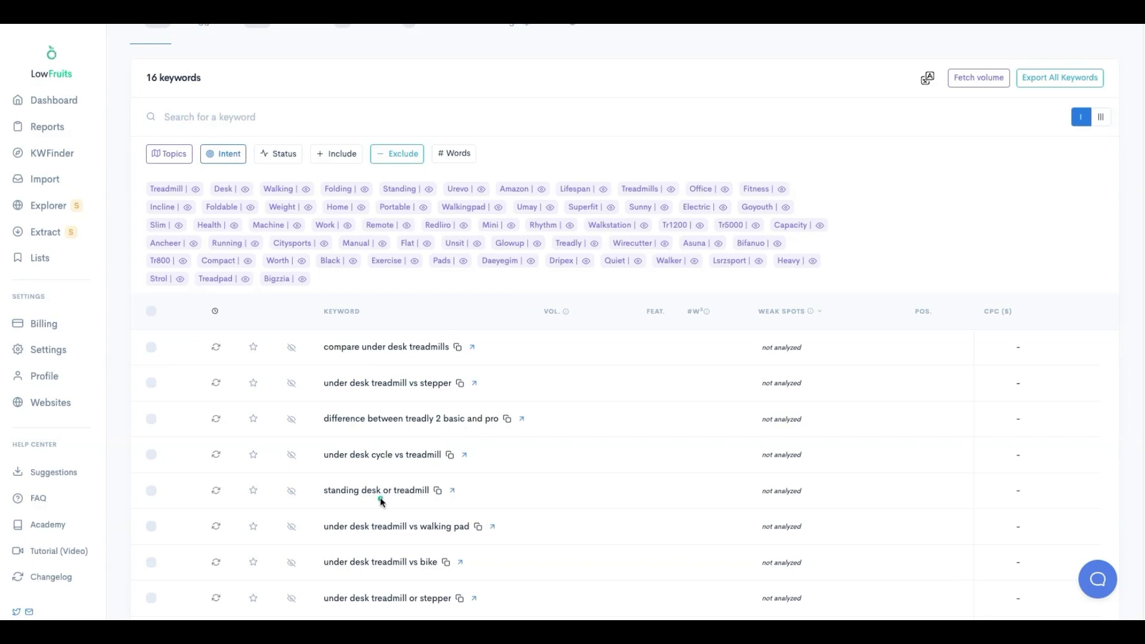
pyautogui.scroll(-2, 378, 496)
pyautogui.scroll(4, 378, 497)
pyautogui.scroll(1, 376, 496)
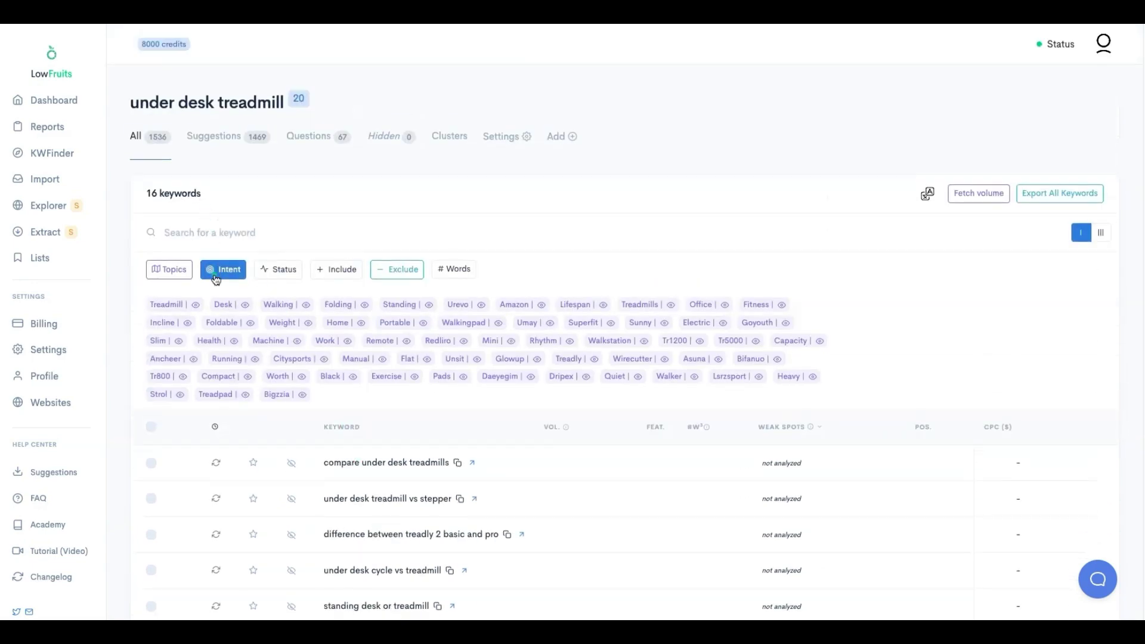
# Clear the Comparison intent filter to return to the full keyword list.
pyautogui.click(223, 269)
pyautogui.click(389, 449)
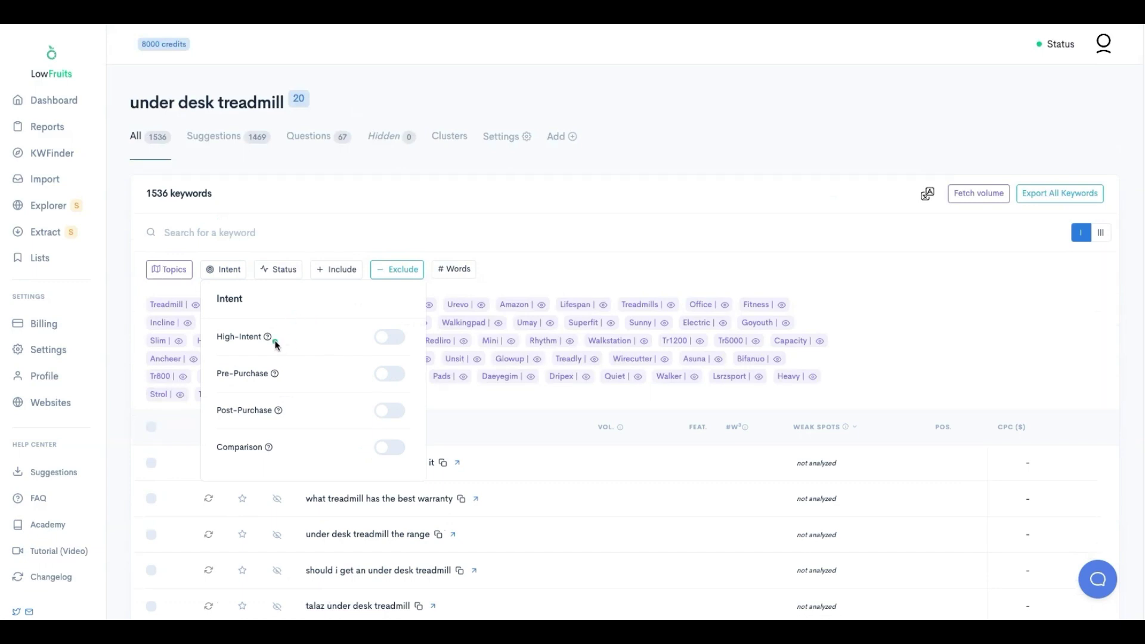
pyautogui.click(287, 212)
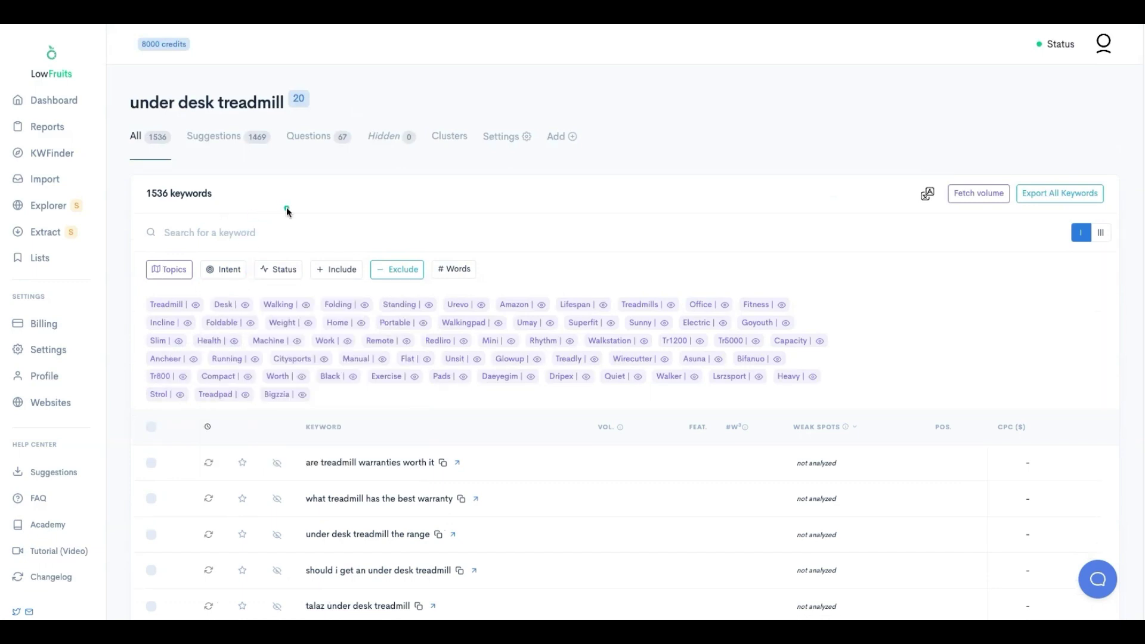
# Look through the options of the Status, Include, Exclude and Words filters without applying any of them.
pyautogui.click(274, 271)
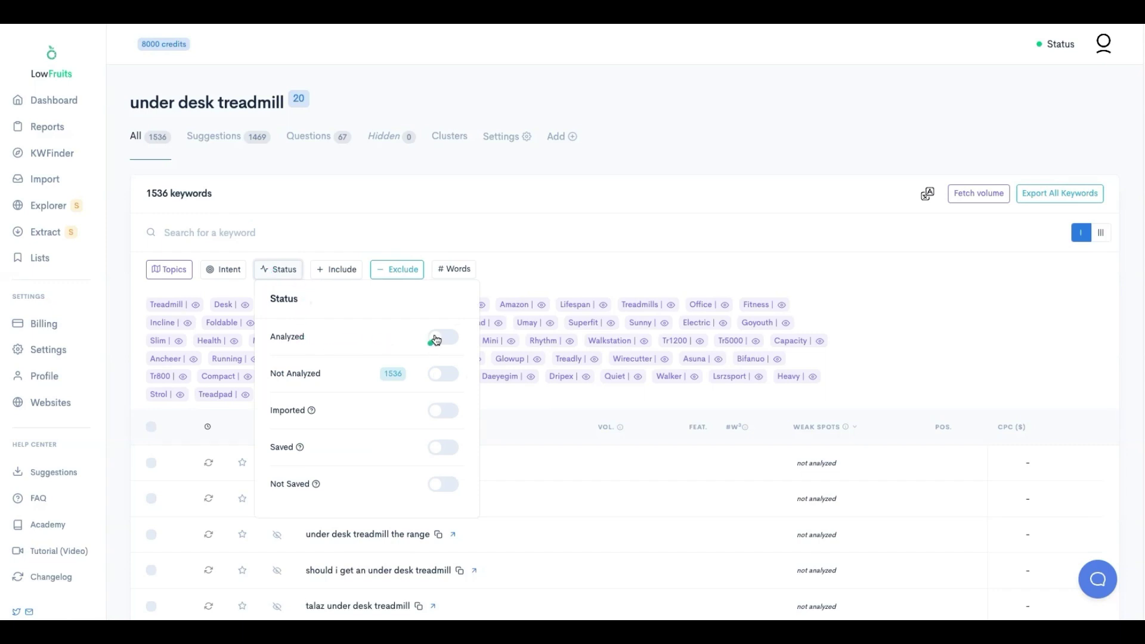
pyautogui.click(438, 375)
pyautogui.click(326, 197)
pyautogui.click(323, 275)
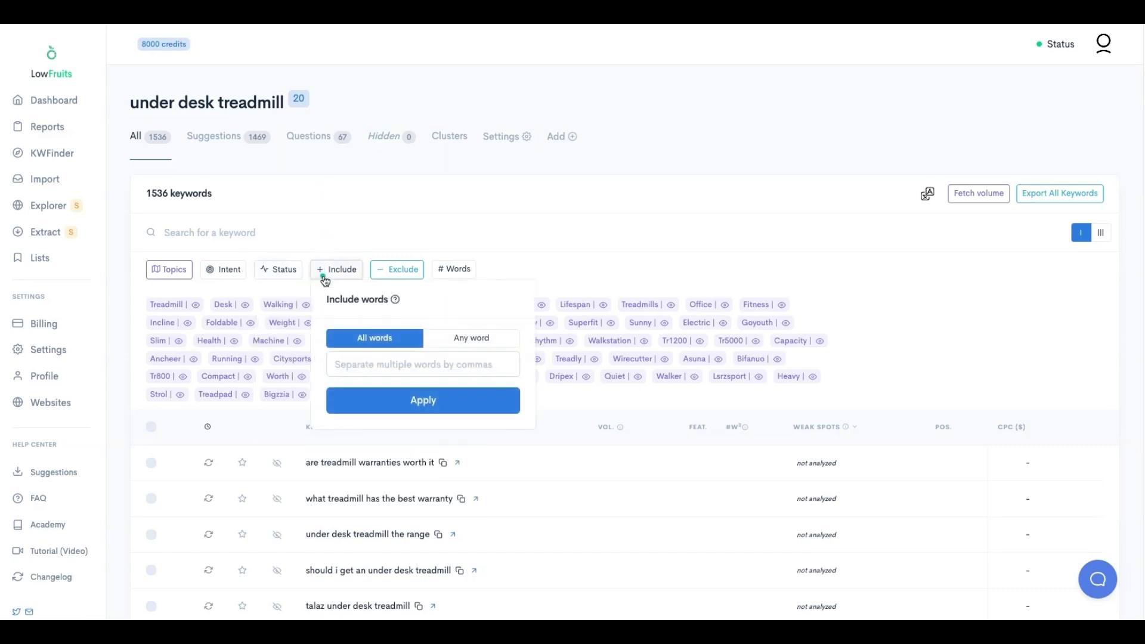
pyautogui.click(335, 271)
pyautogui.click(403, 272)
pyautogui.click(421, 267)
pyautogui.click(444, 272)
pyautogui.click(473, 222)
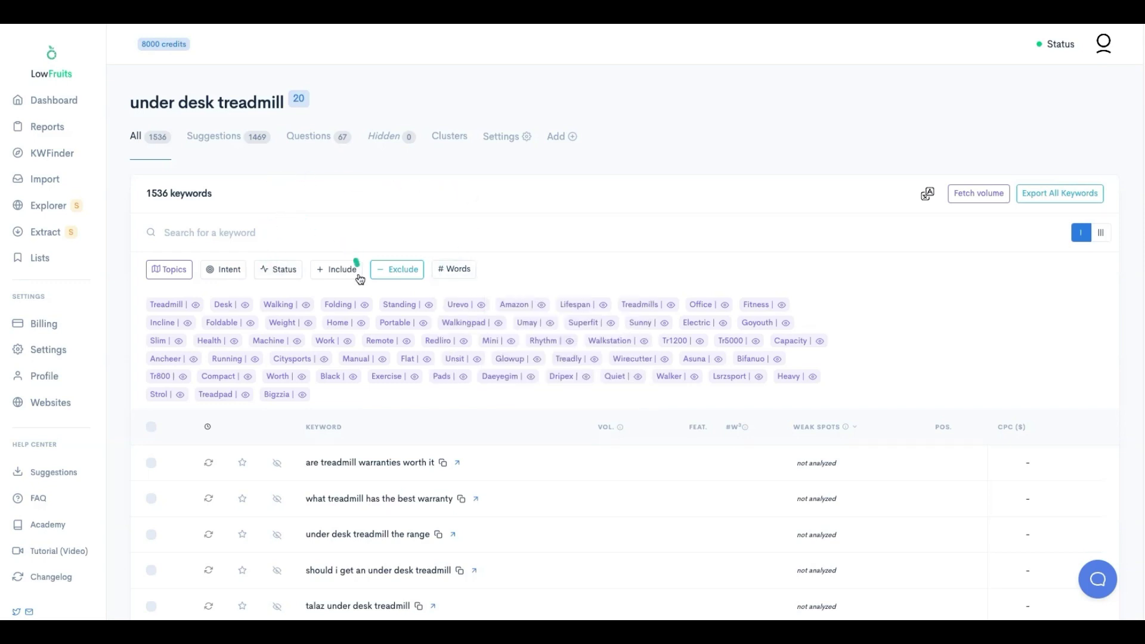
# Show only the question keywords and browse their list.
pyautogui.scroll(-1, 355, 289)
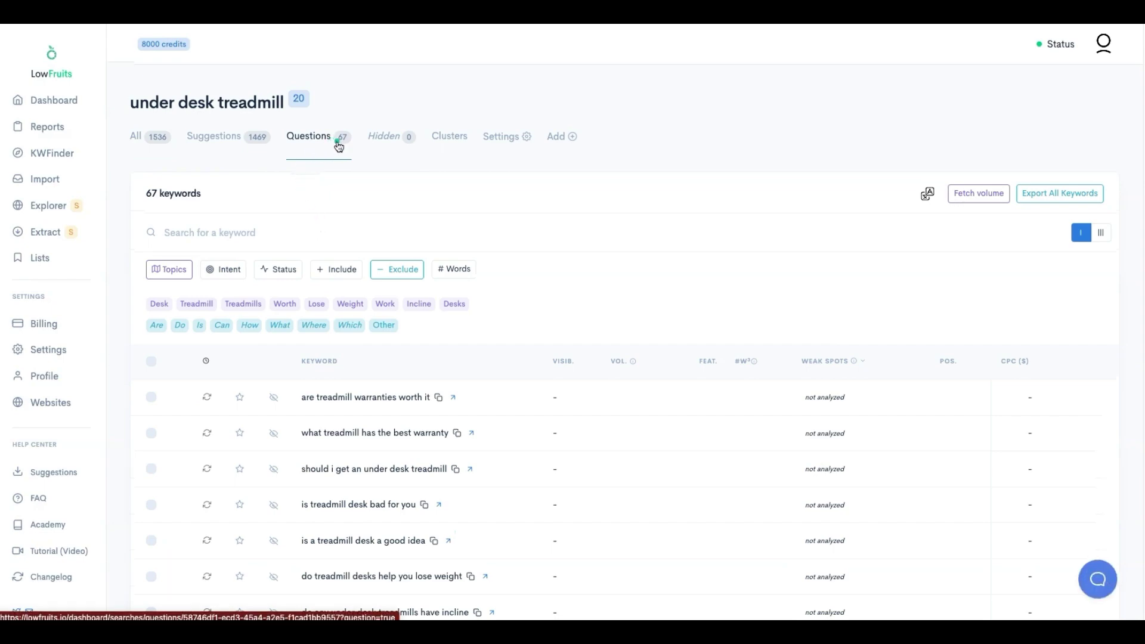
pyautogui.scroll(-5, 365, 459)
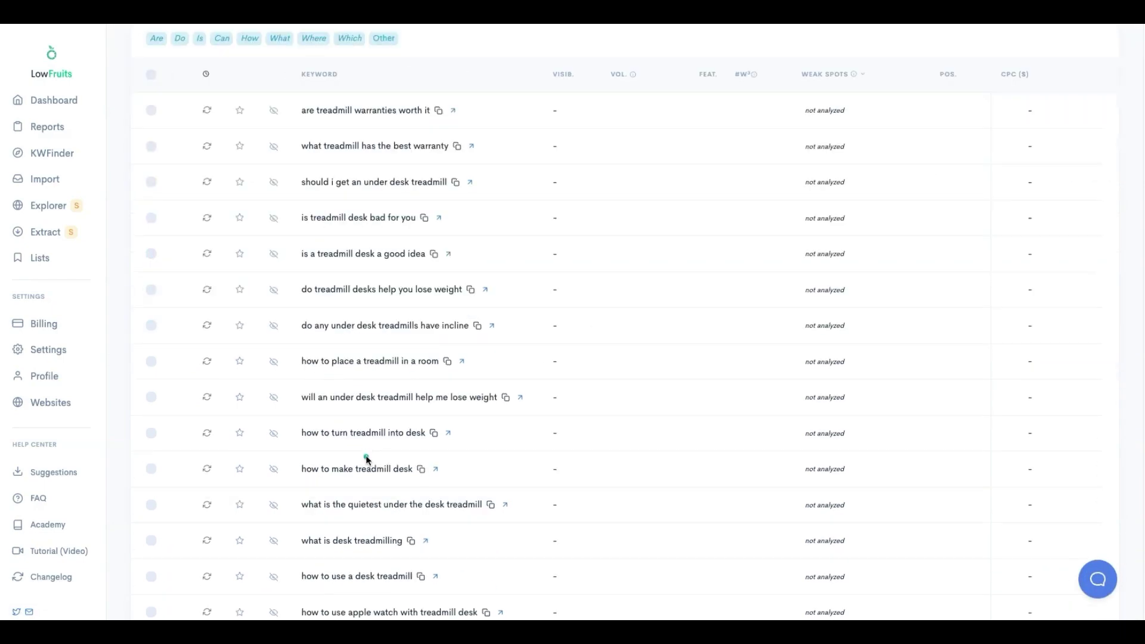
pyautogui.scroll(5, 365, 458)
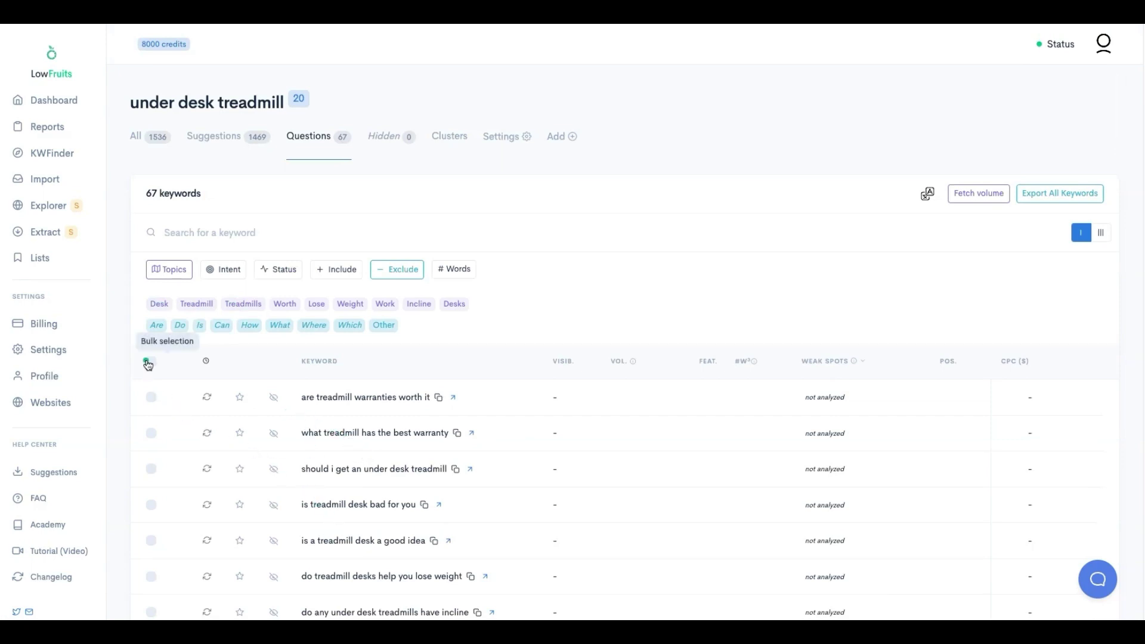
# Select the question keywords on all pages and analyze them with SERP extraction.
pyautogui.click(149, 364)
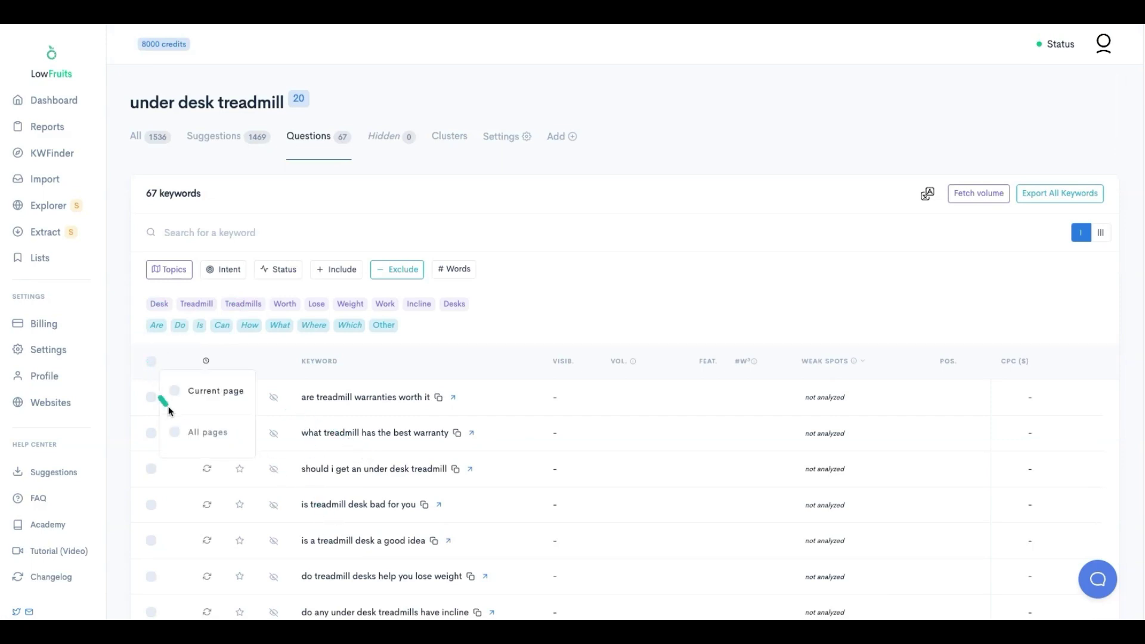
pyautogui.click(177, 440)
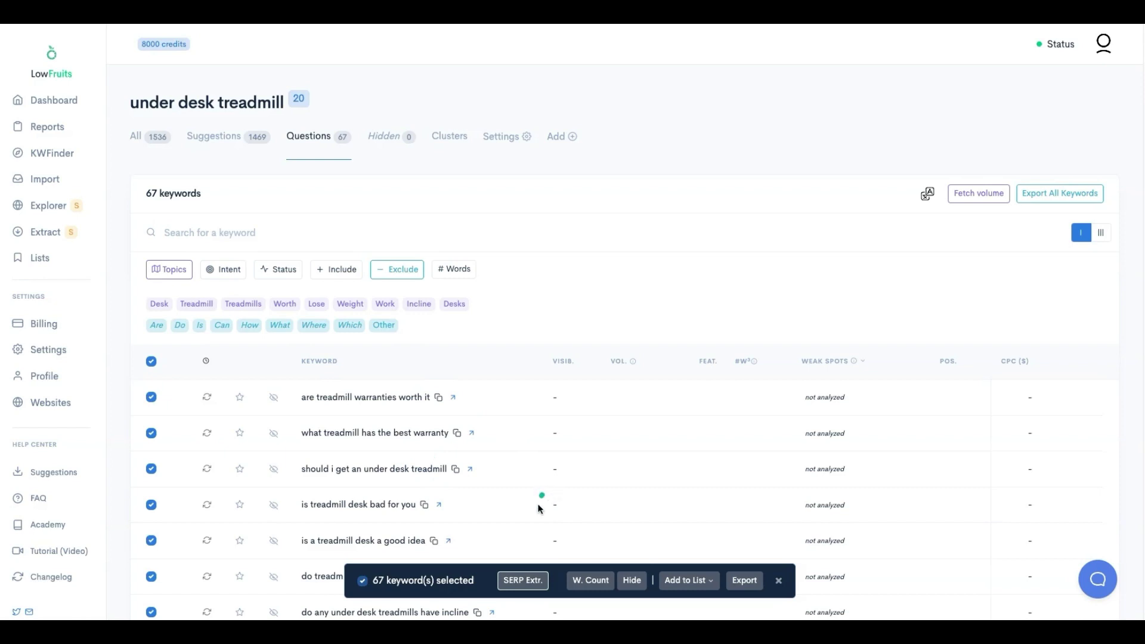
pyautogui.click(525, 580)
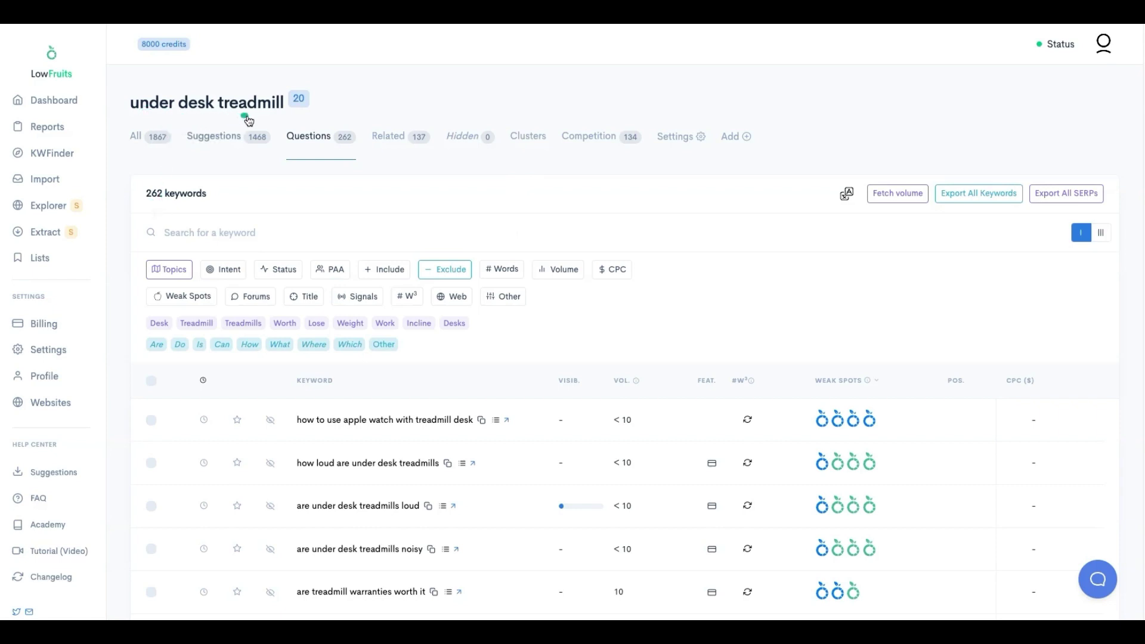
# Examine the weak spots of the analyzed questions and inspect the search results for "how loud are under desk treadmills", collapsing them again.
pyautogui.scroll(-1, 420, 280)
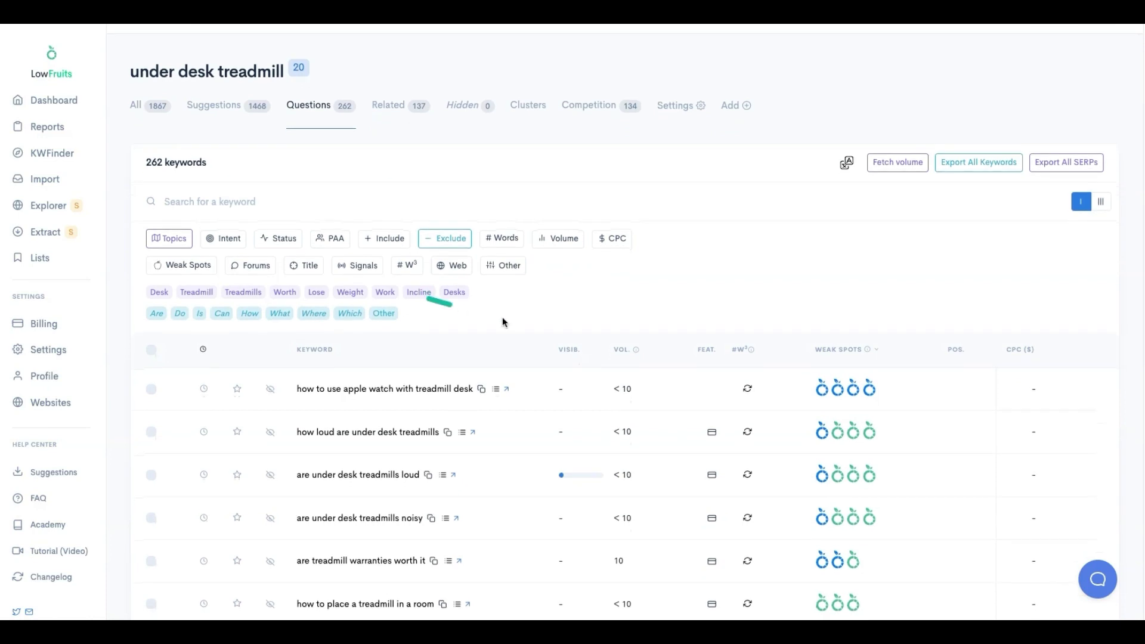
pyautogui.scroll(-2, 552, 313)
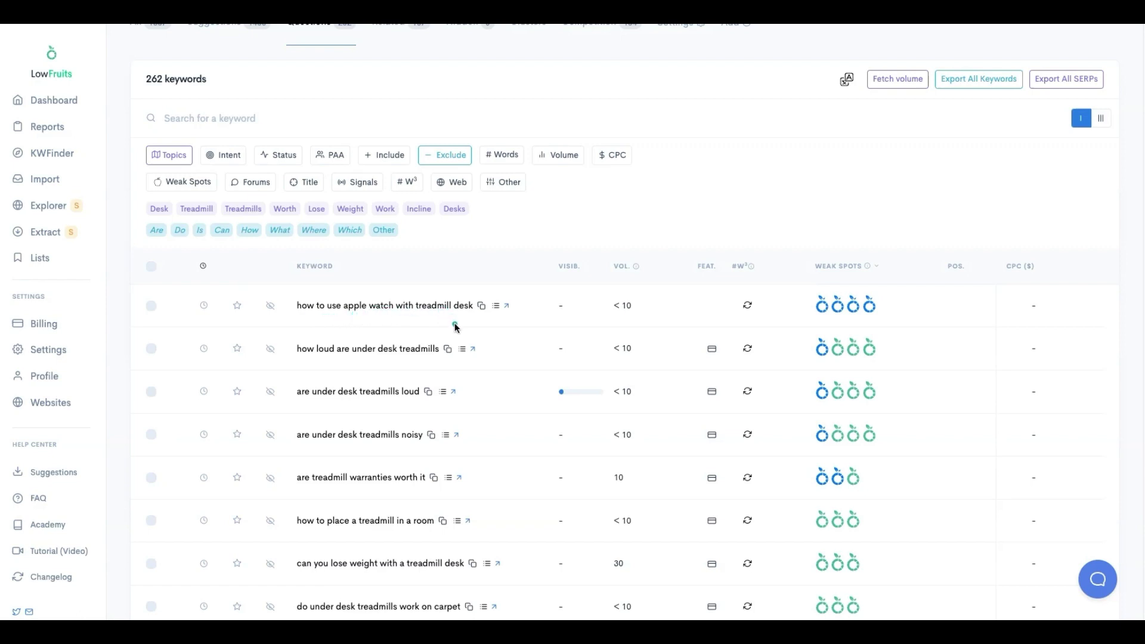
pyautogui.moveTo(819, 315)
pyautogui.moveTo(821, 356)
pyautogui.click(462, 351)
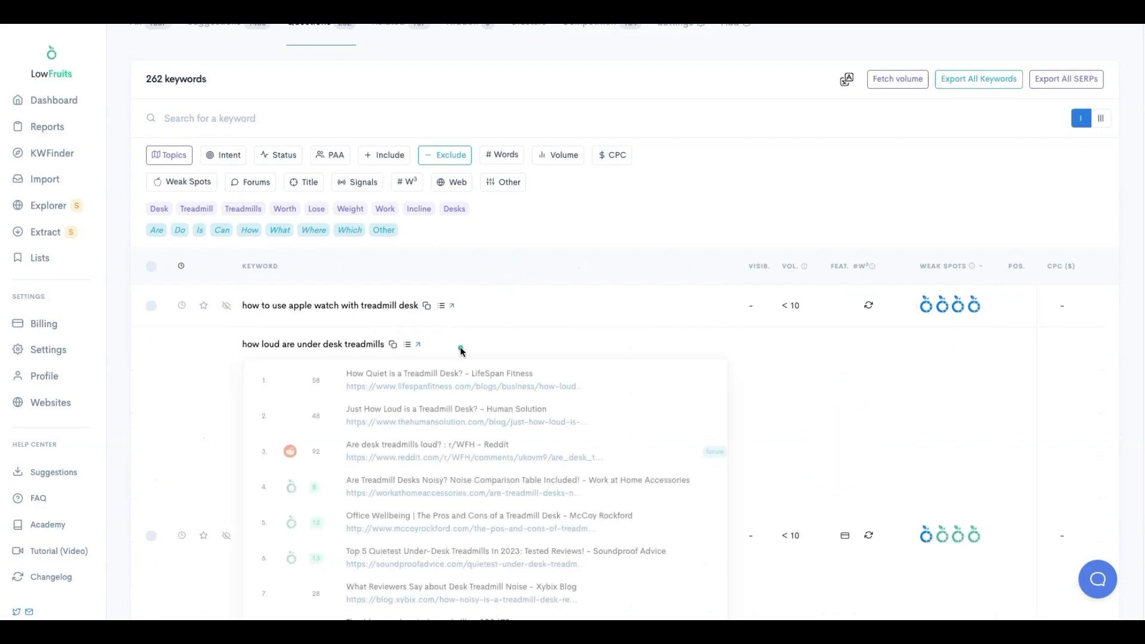
pyautogui.scroll(1, 463, 343)
pyautogui.scroll(-4, 459, 335)
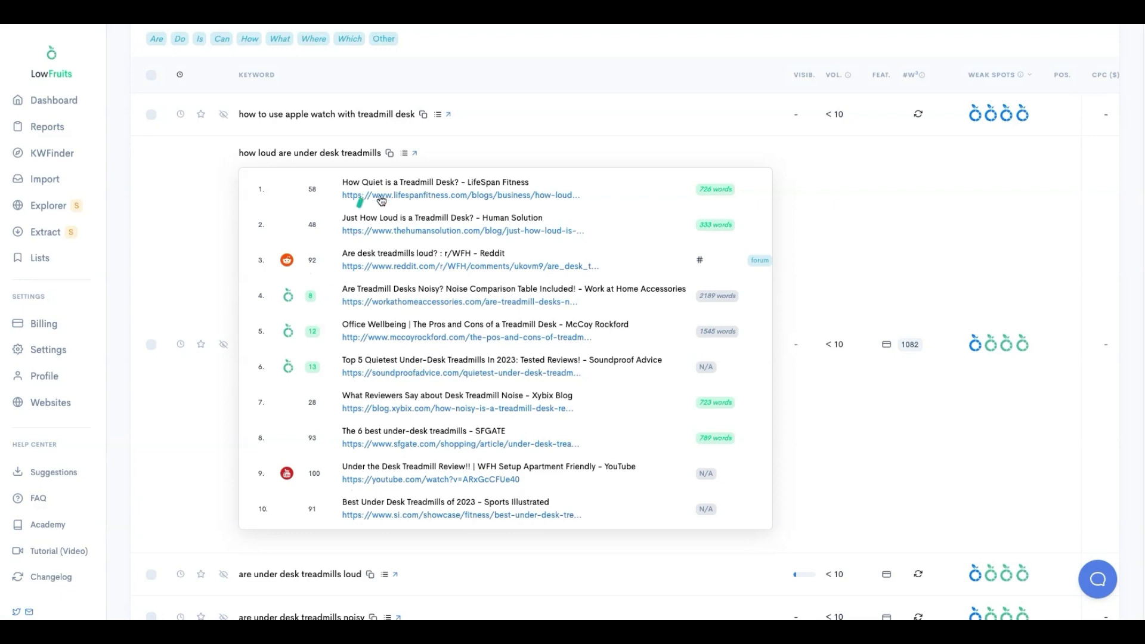
pyautogui.click(404, 153)
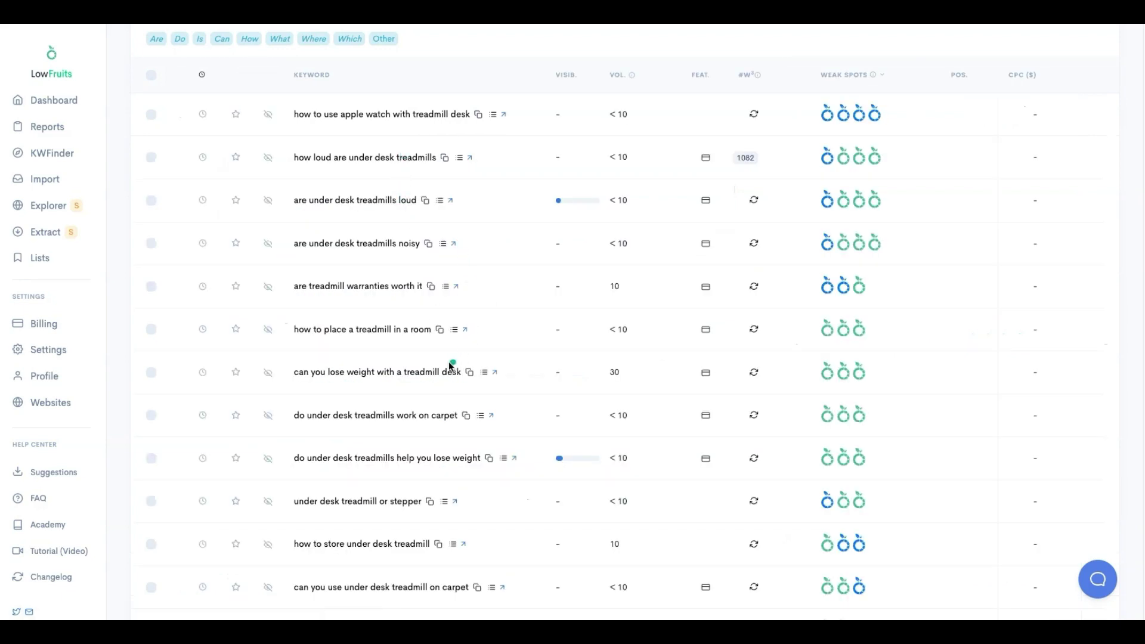
# Review the analyzed question keywords and their weak spots on the first and second pages of the list.
pyautogui.scroll(-1, 439, 367)
pyautogui.scroll(-8, 438, 367)
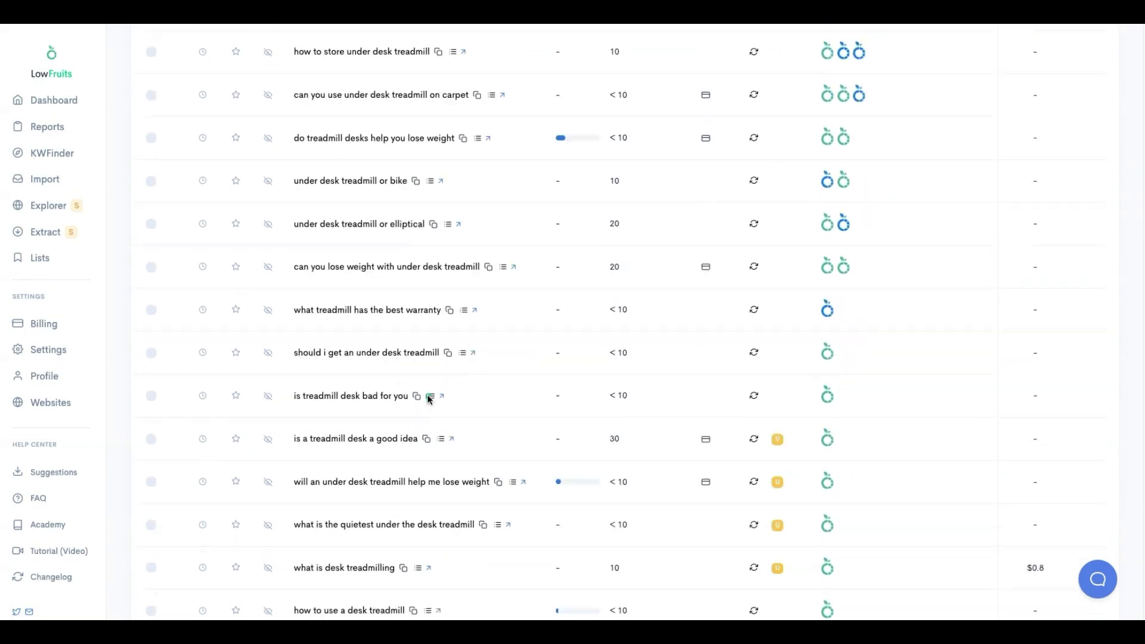
pyautogui.scroll(12, 416, 263)
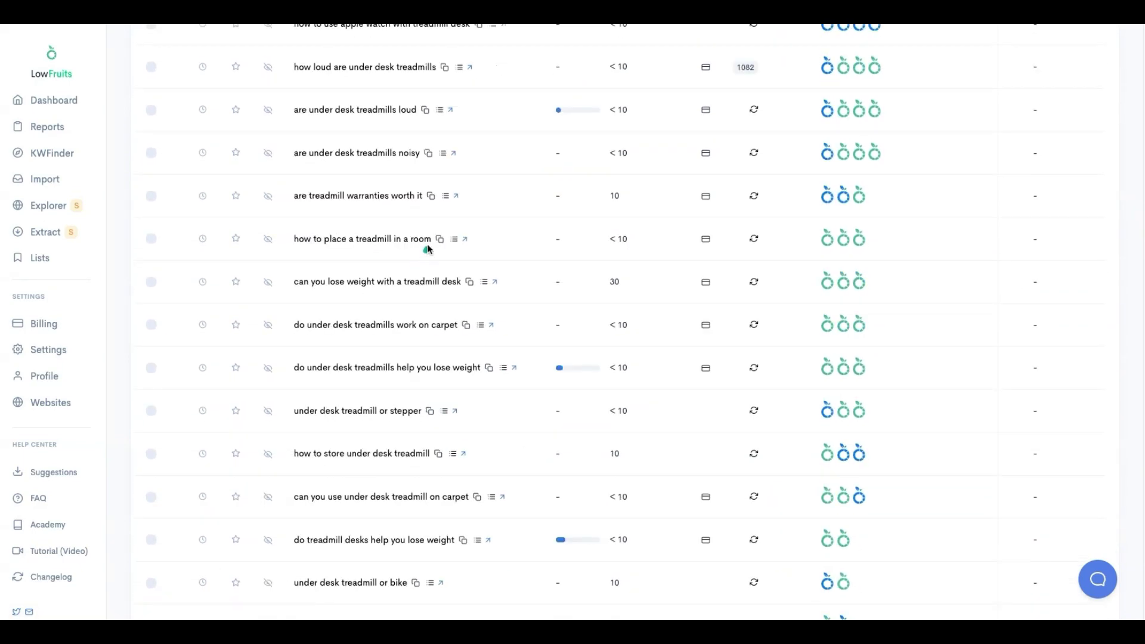
pyautogui.scroll(-15, 424, 456)
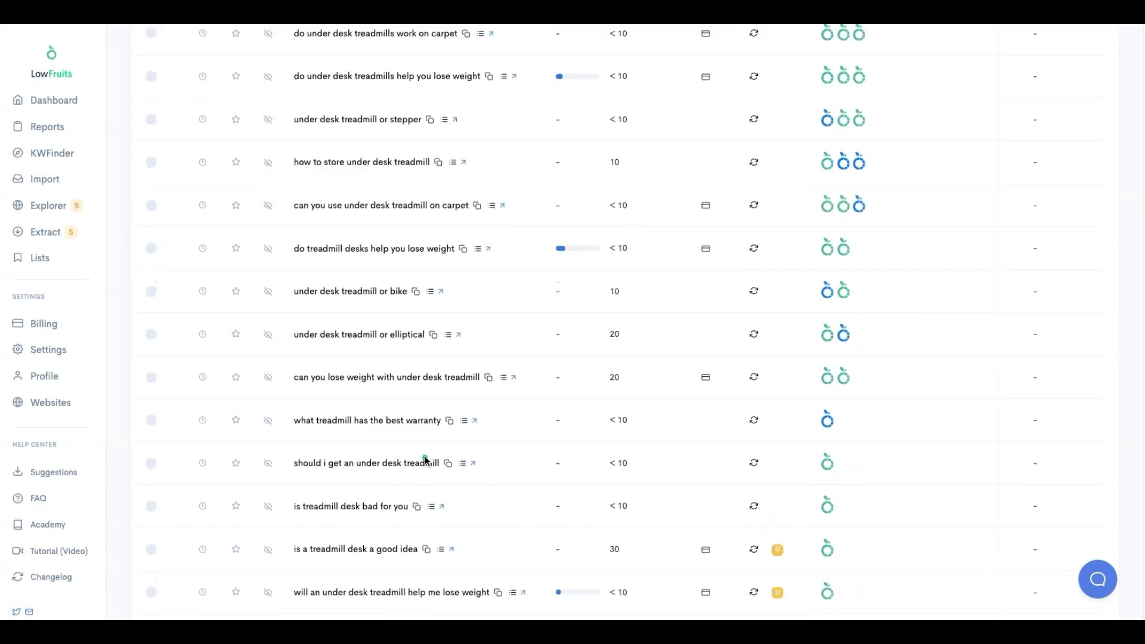
pyautogui.click(186, 528)
pyautogui.scroll(-15, 425, 455)
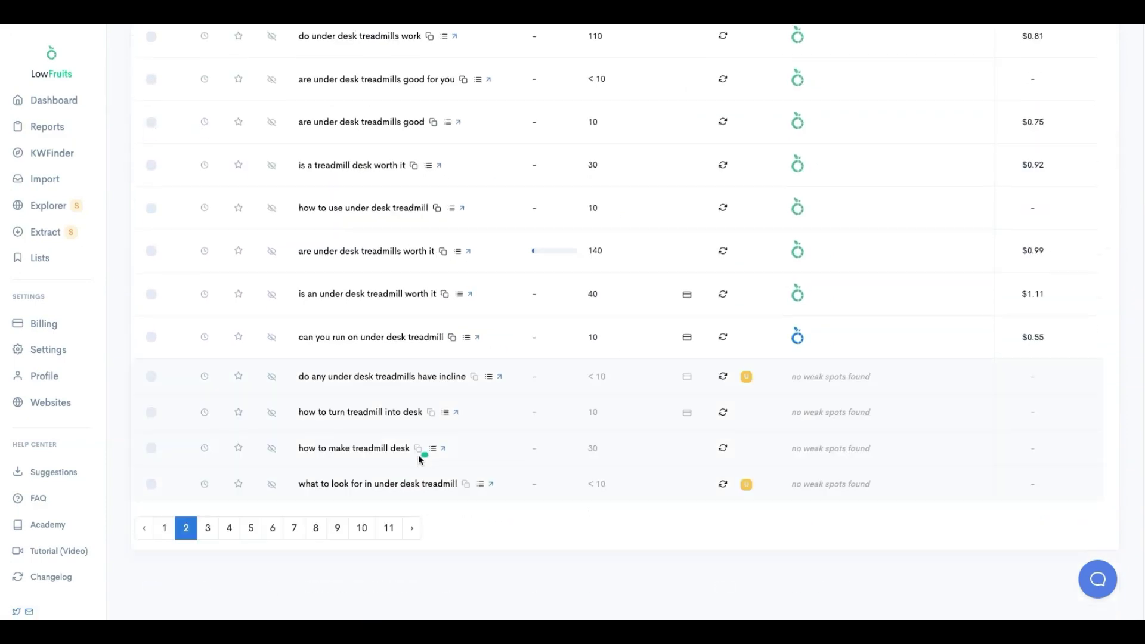
# Review the question keywords on the second and third pages, comparing analyzed ones without weak spots with those not analyzed.
pyautogui.click(217, 527)
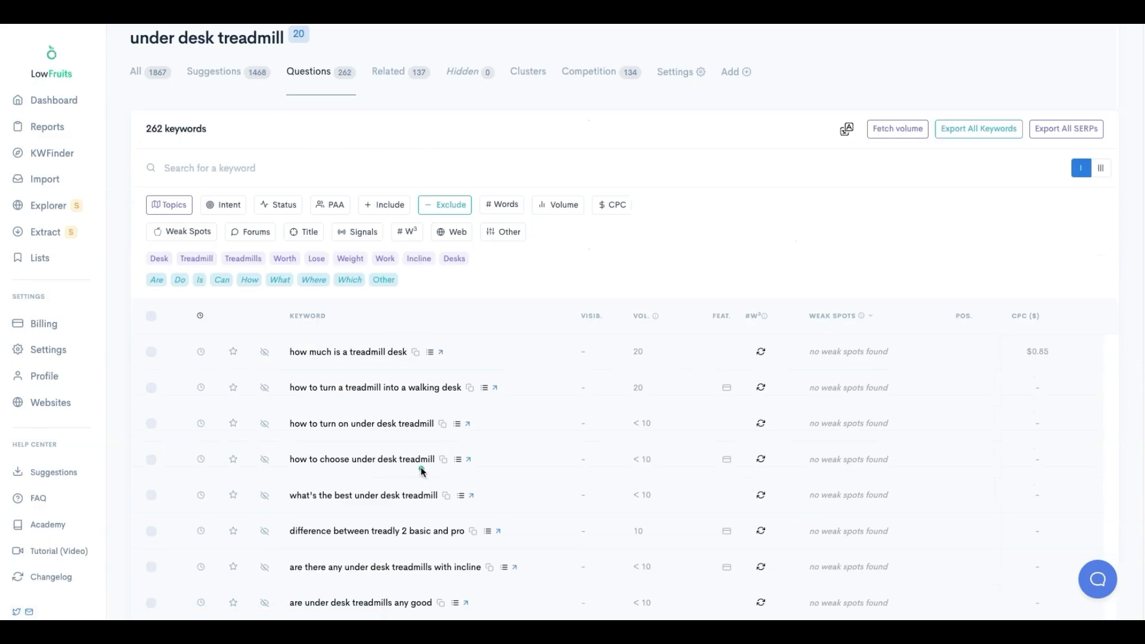
pyautogui.scroll(-3, 418, 471)
pyautogui.scroll(-12, 416, 468)
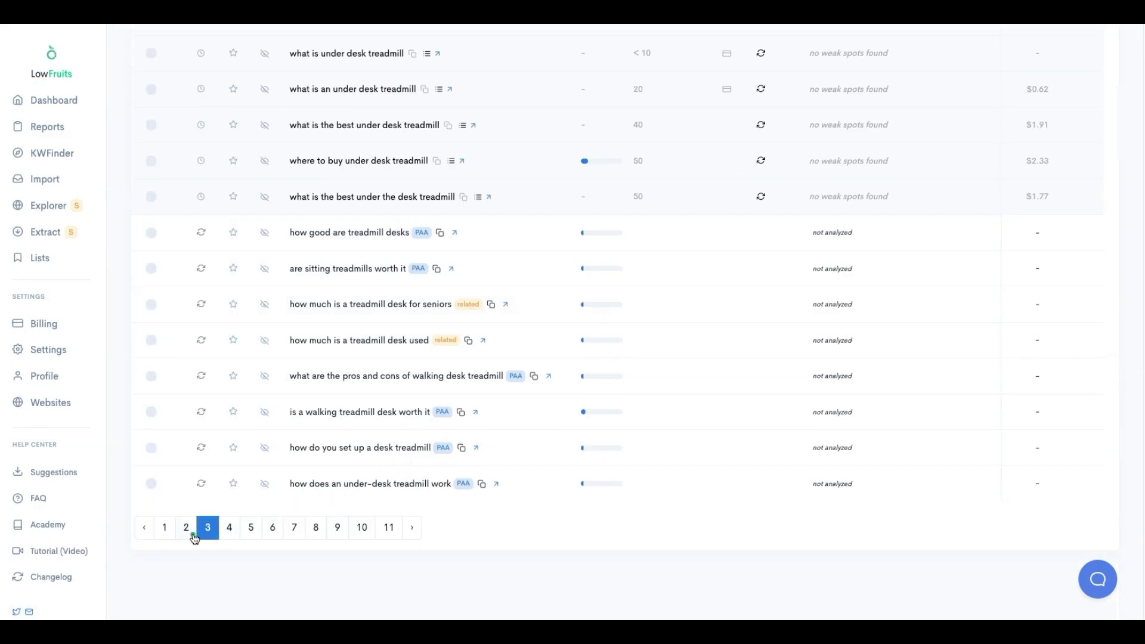
pyautogui.click(187, 527)
pyautogui.scroll(-15, 238, 509)
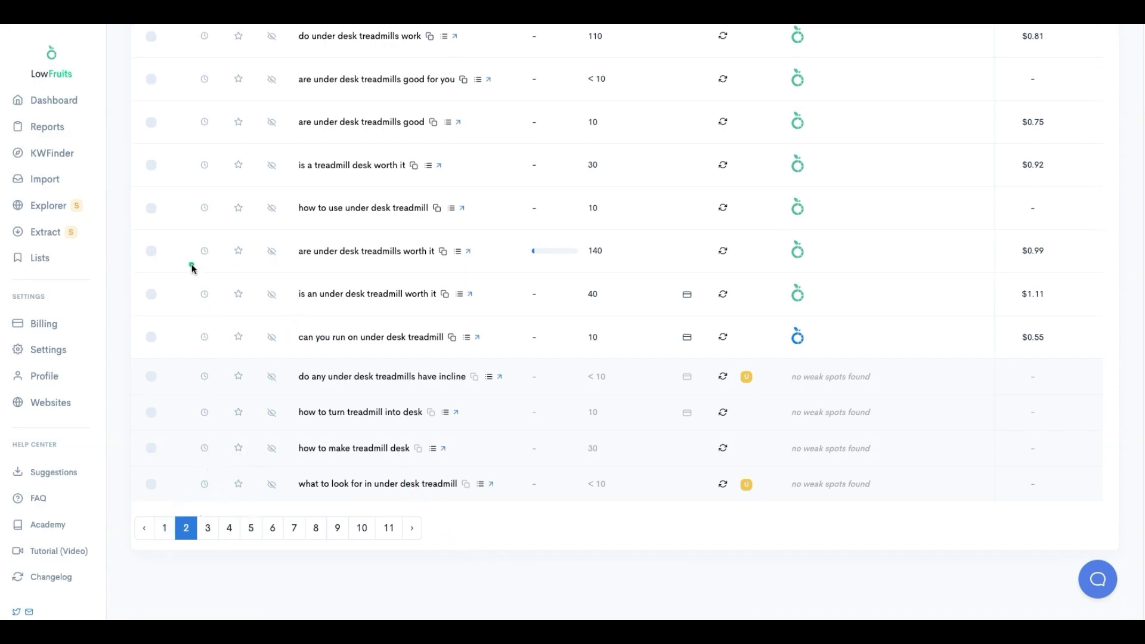
pyautogui.scroll(3, 204, 486)
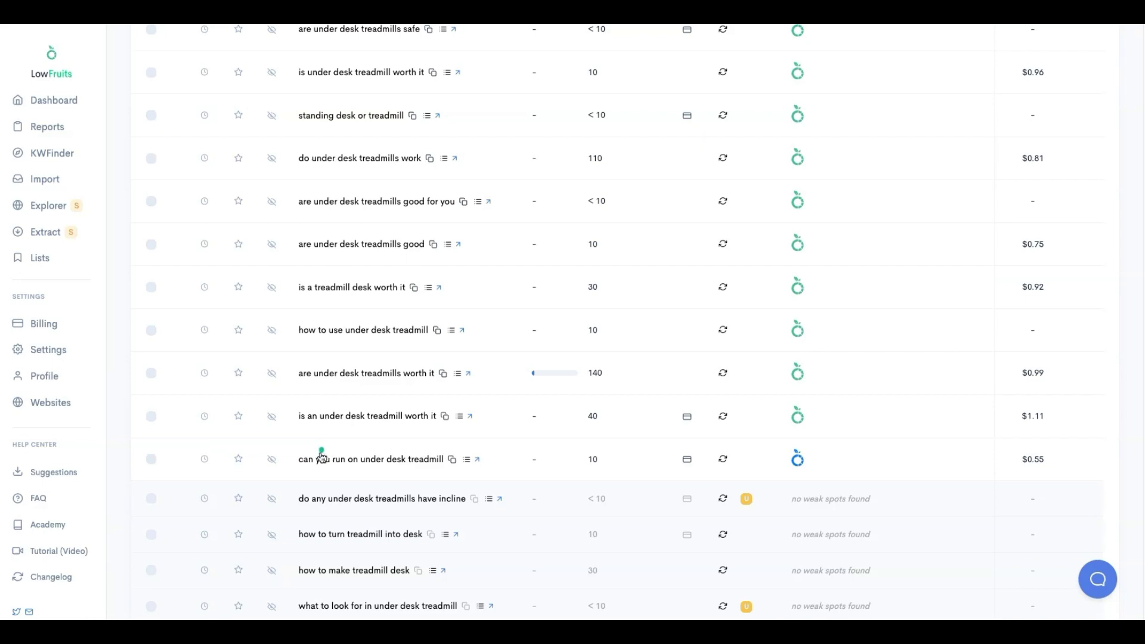
pyautogui.scroll(-3, 388, 430)
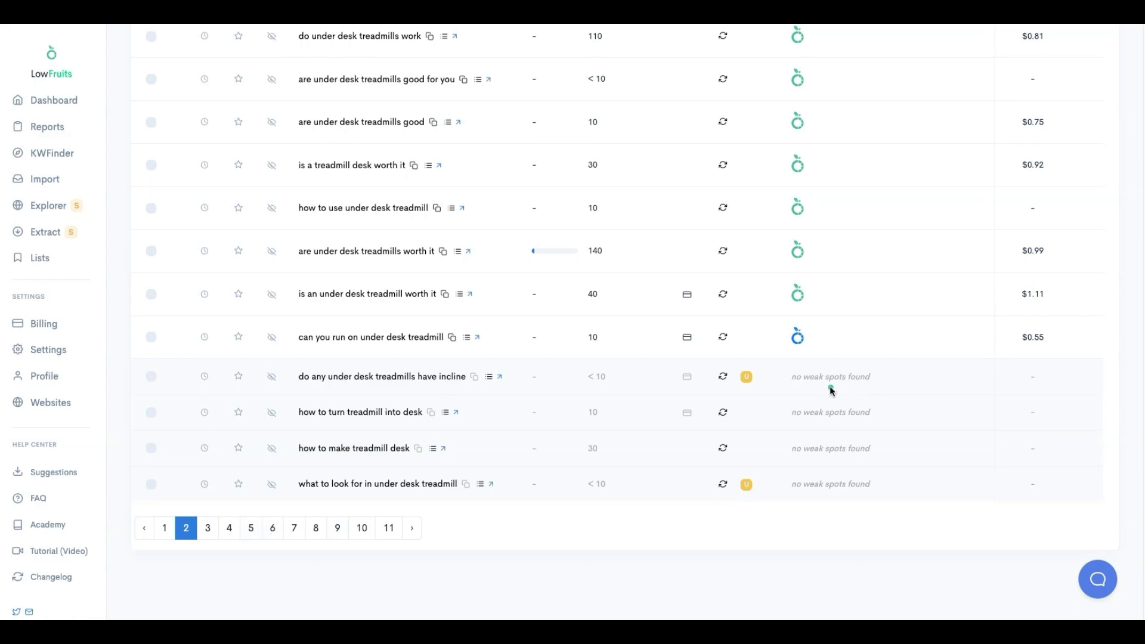
pyautogui.click(211, 528)
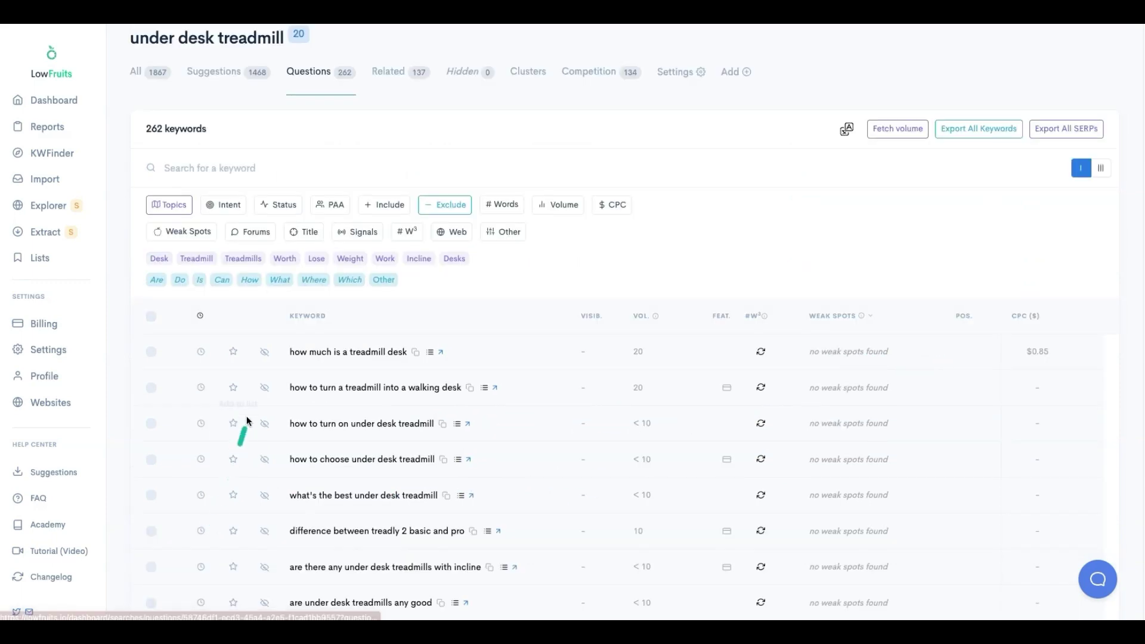
pyautogui.scroll(-7, 455, 488)
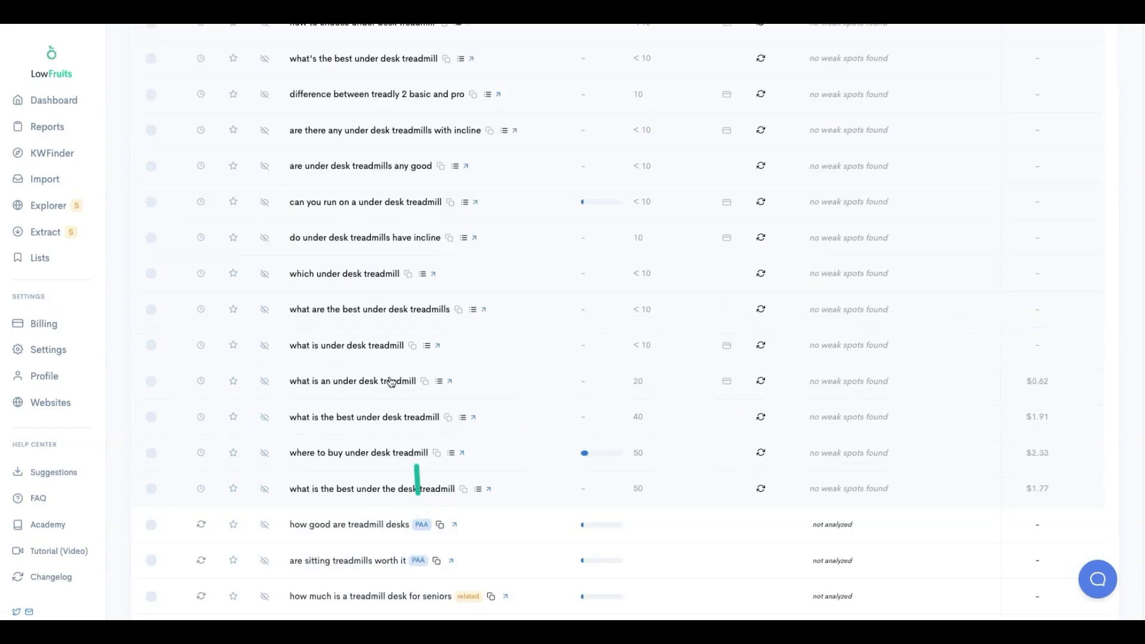
pyautogui.scroll(-3, 368, 323)
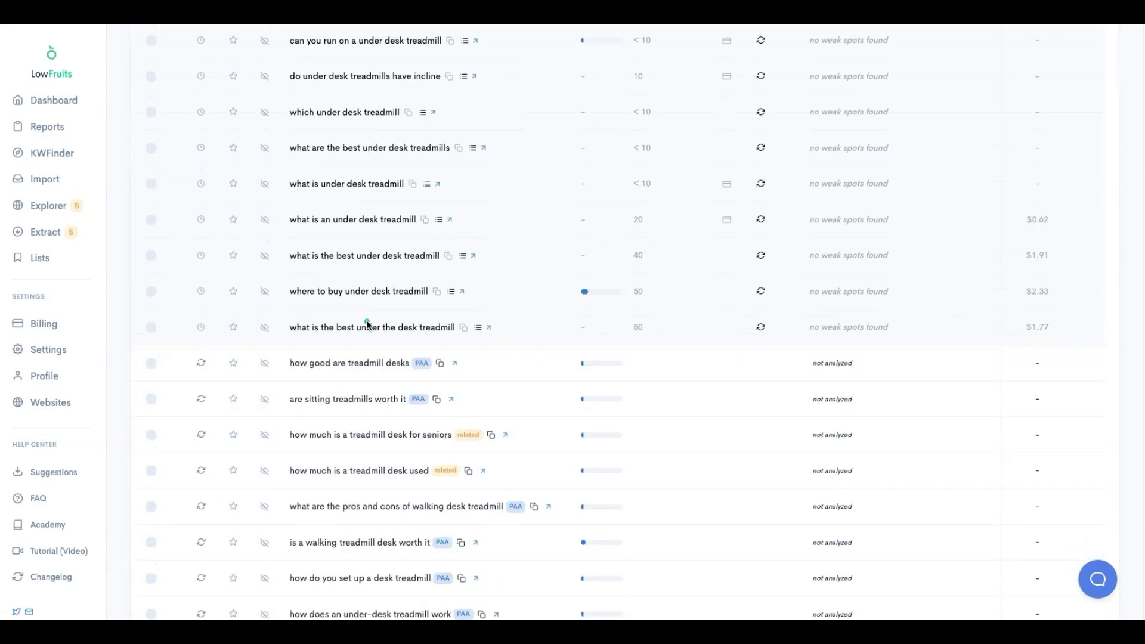
pyautogui.moveTo(421, 363)
pyautogui.scroll(-2, 682, 400)
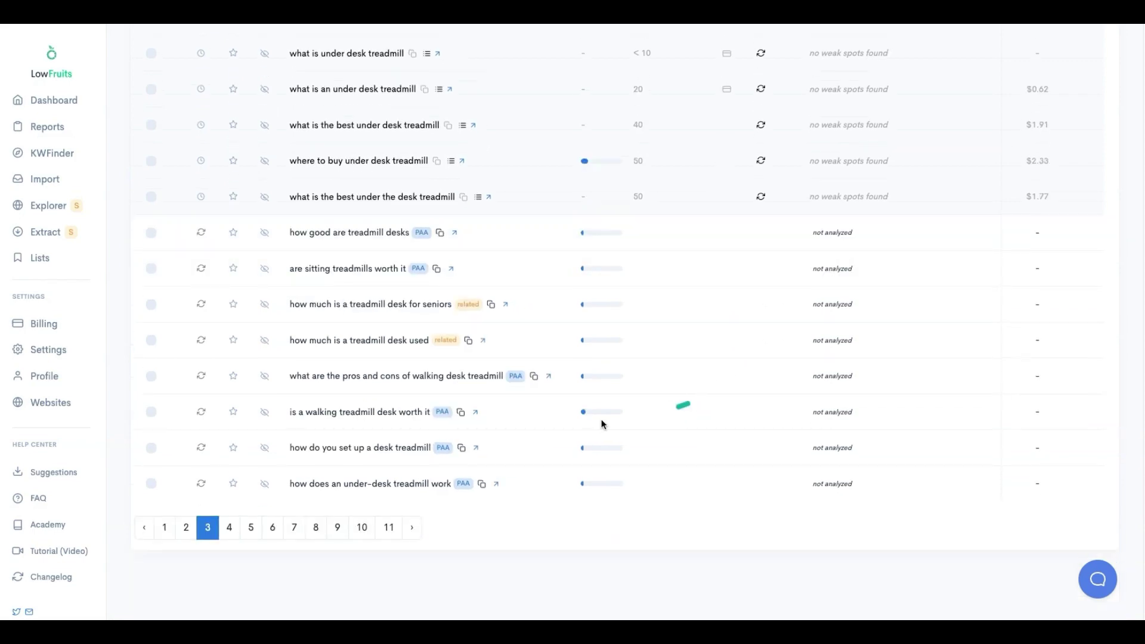
# Filter the question keywords to PAA ones only and browse the filtered list.
pyautogui.scroll(10, 456, 295)
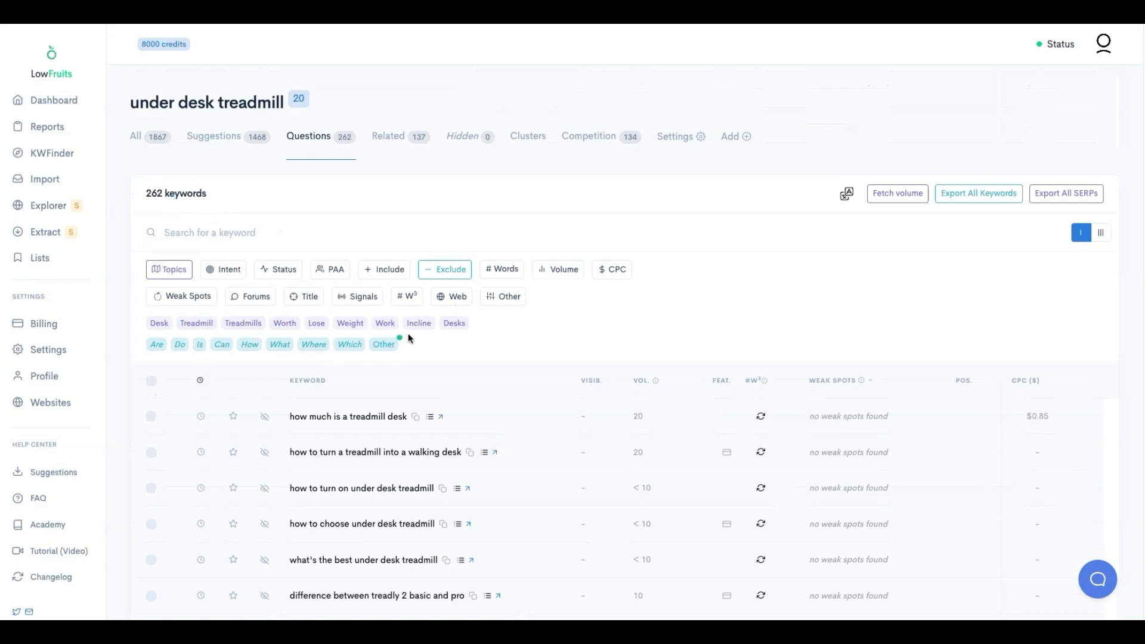
pyautogui.click(333, 276)
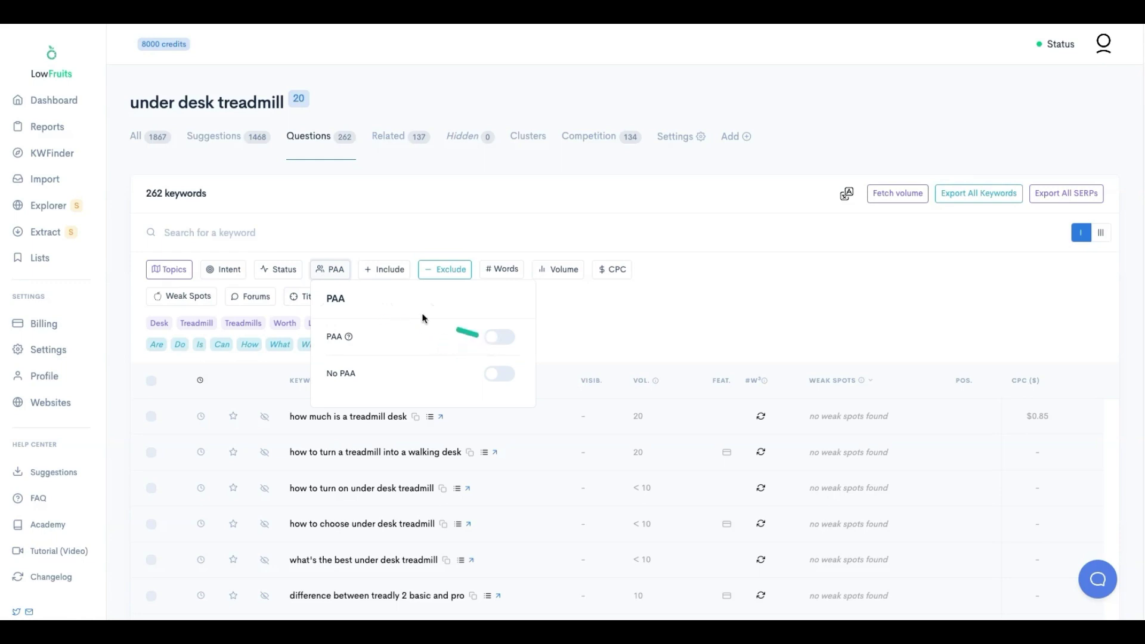
pyautogui.click(334, 277)
pyautogui.click(510, 337)
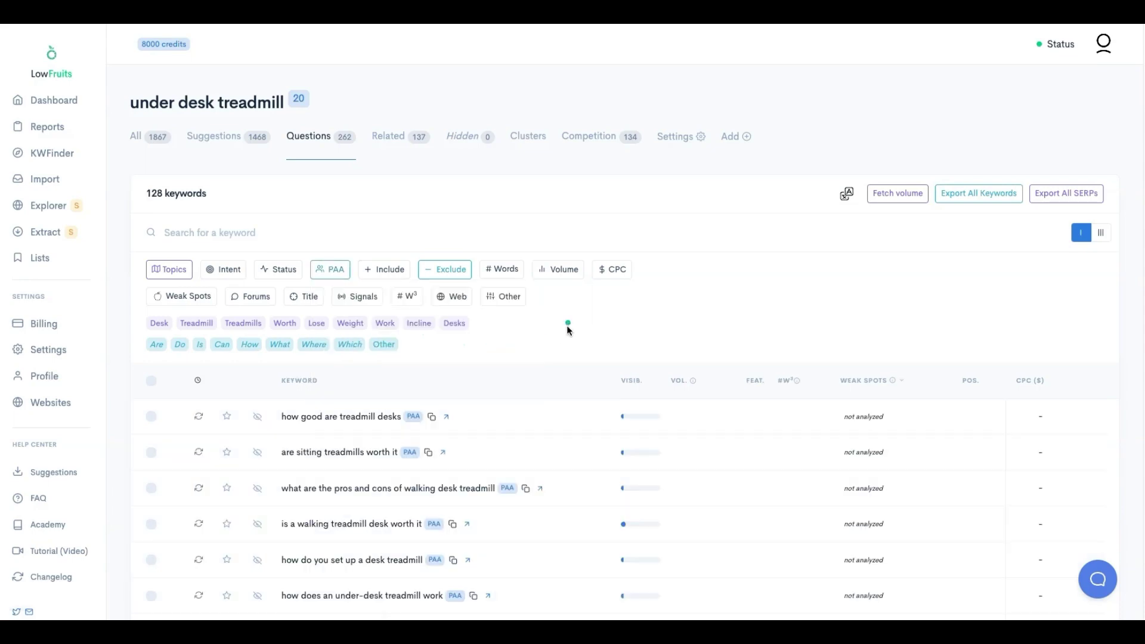
pyautogui.scroll(-10, 567, 334)
pyautogui.scroll(10, 519, 416)
# Check the status filter options and remove the PAA filter from the question keywords.
pyautogui.click(262, 271)
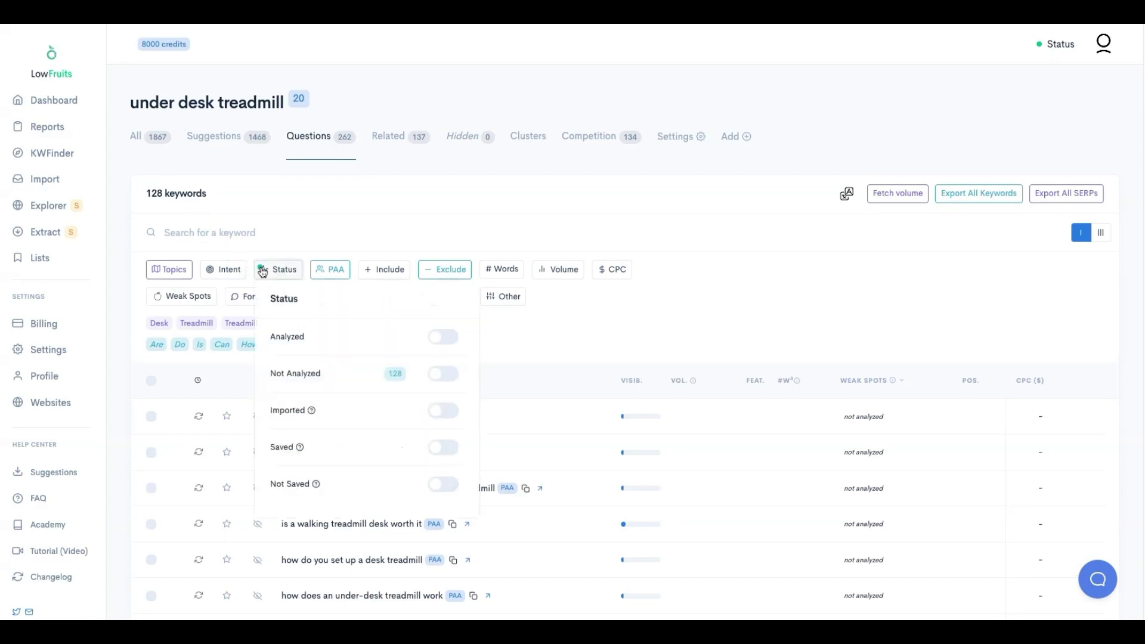
pyautogui.click(262, 271)
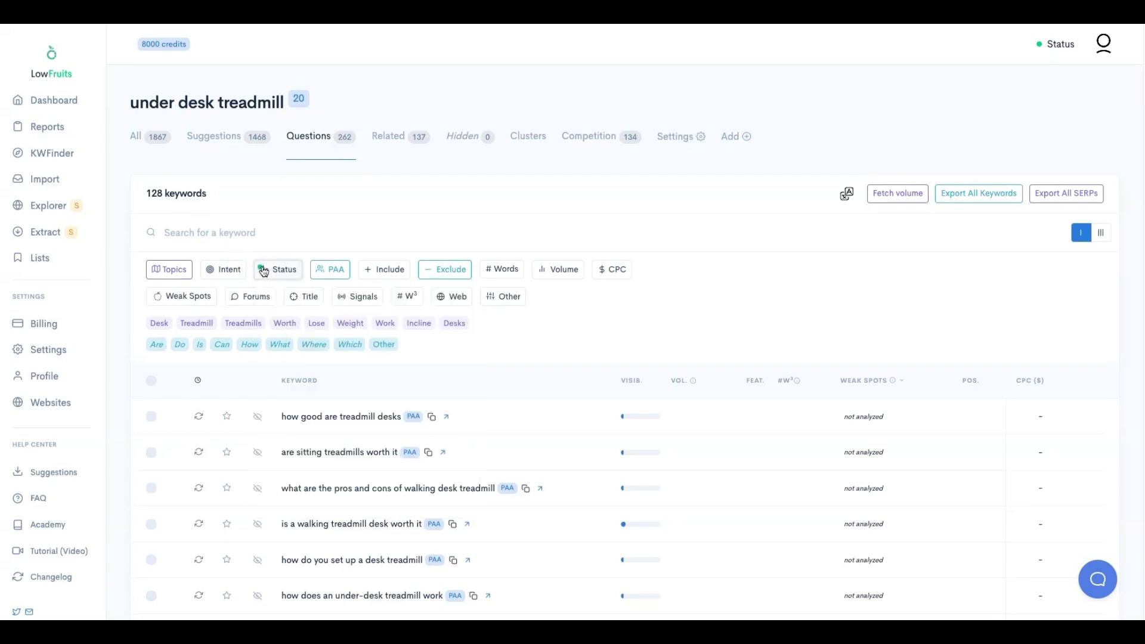
pyautogui.click(331, 270)
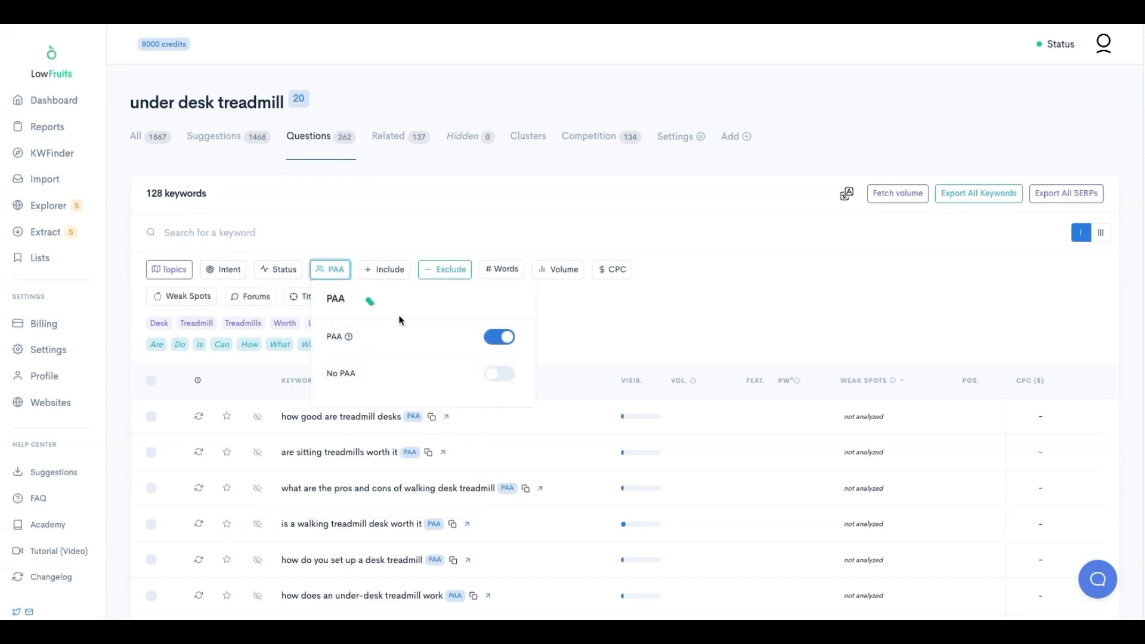
pyautogui.click(486, 338)
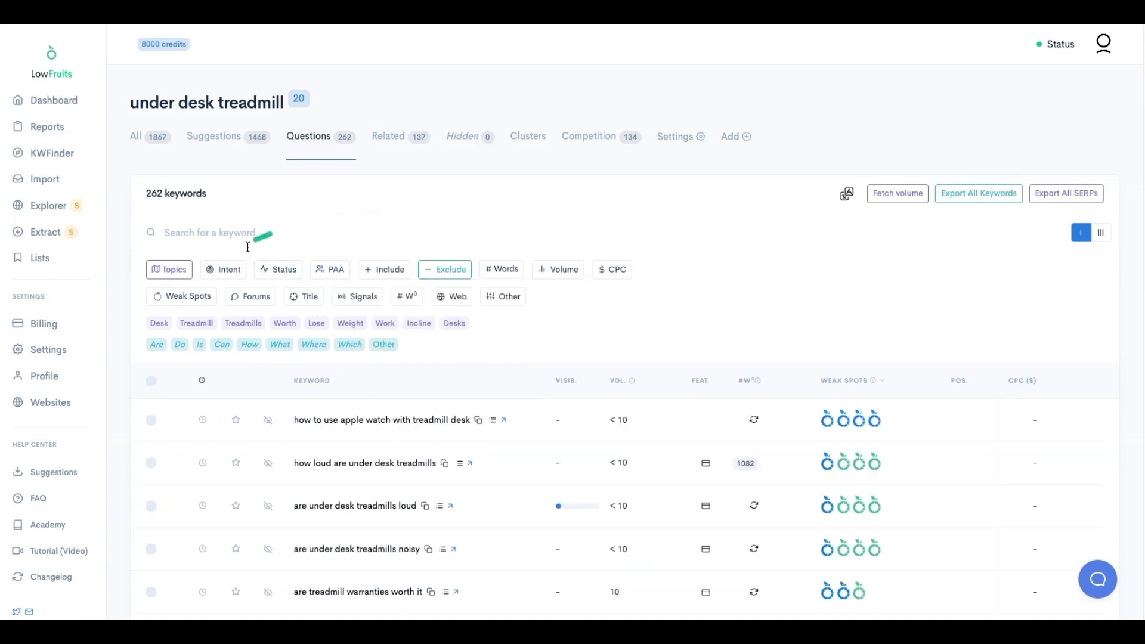
# Filter the question keywords by status to show only Not Analyzed ones and browse the list.
pyautogui.click(261, 271)
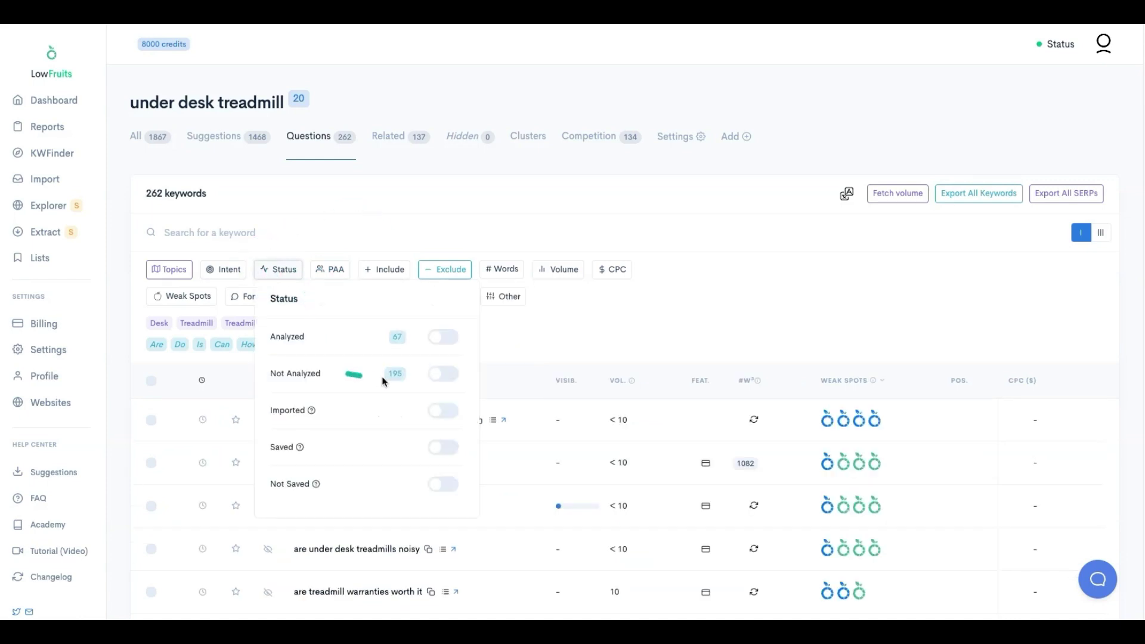
pyautogui.click(446, 374)
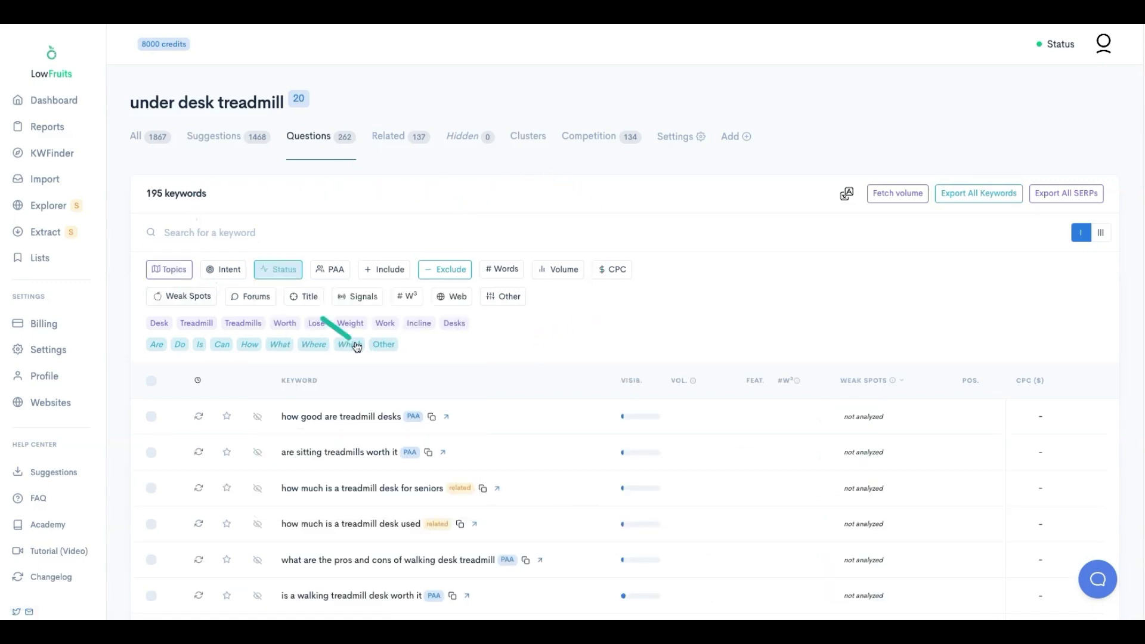
pyautogui.scroll(-1, 352, 331)
pyautogui.scroll(-10, 356, 346)
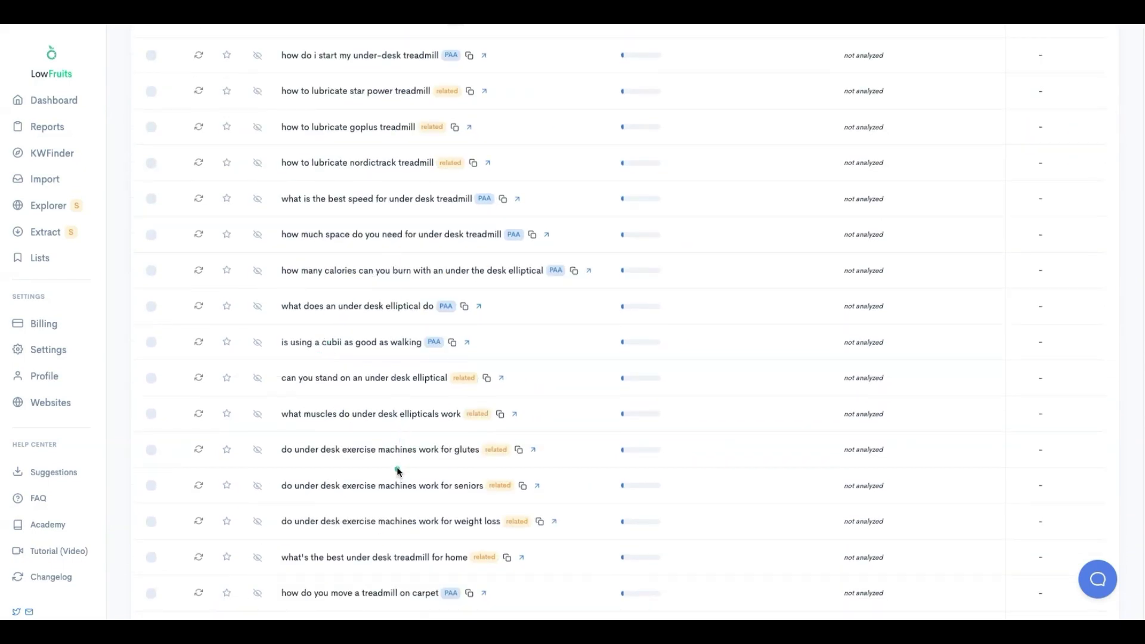
pyautogui.scroll(10, 394, 468)
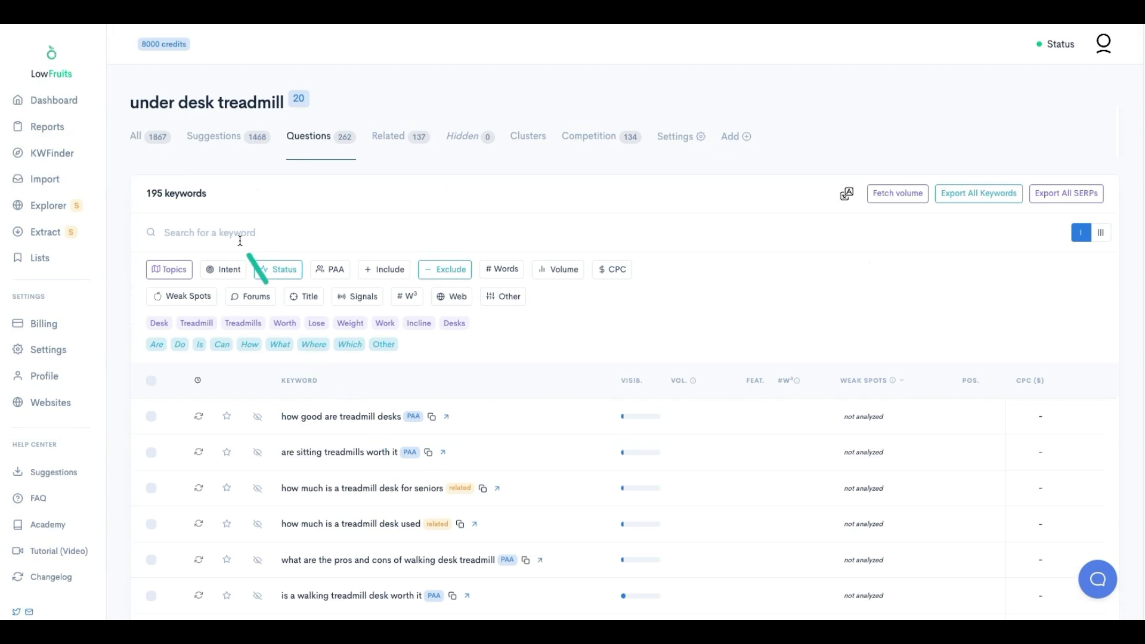
# Select the not-analyzed question keywords on all pages and analyze them with SERP extraction.
pyautogui.click(151, 381)
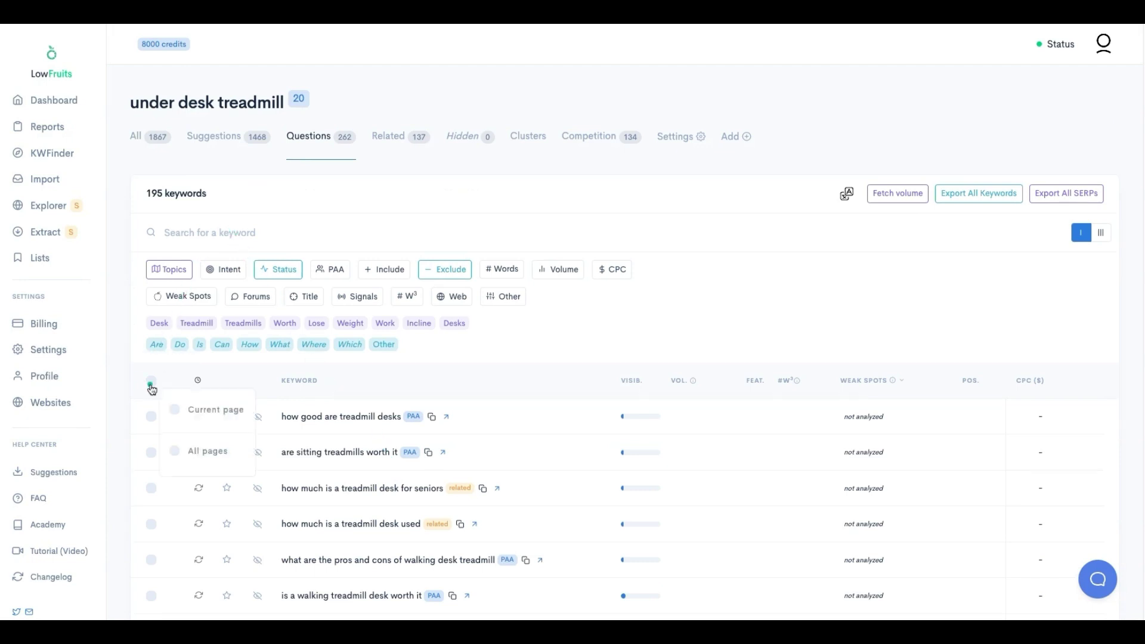
pyautogui.click(179, 450)
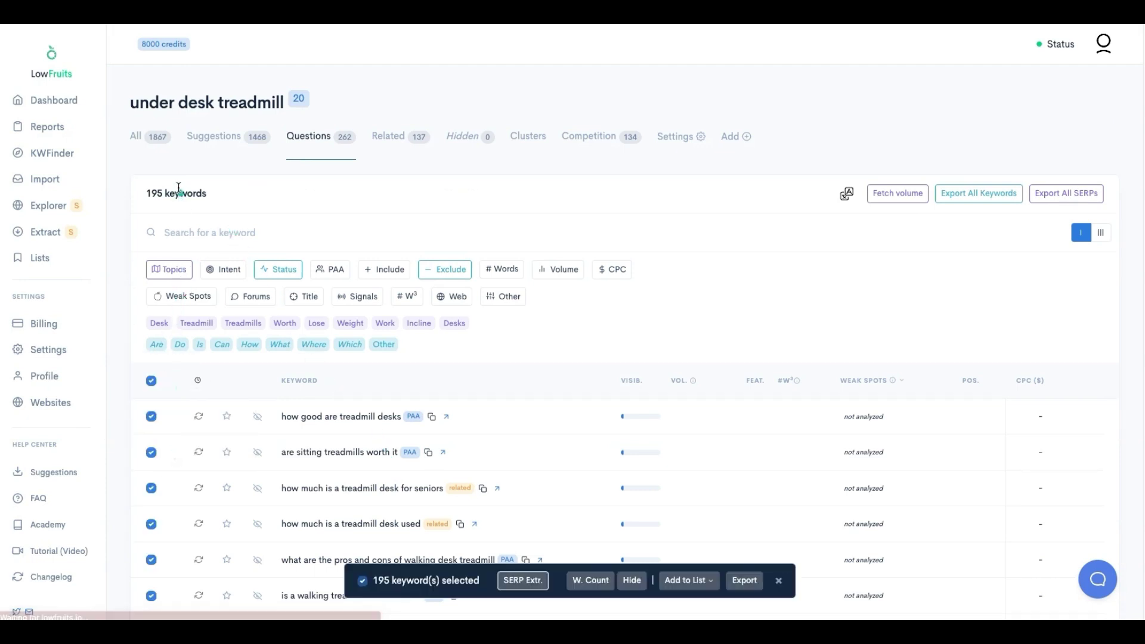
pyautogui.click(523, 581)
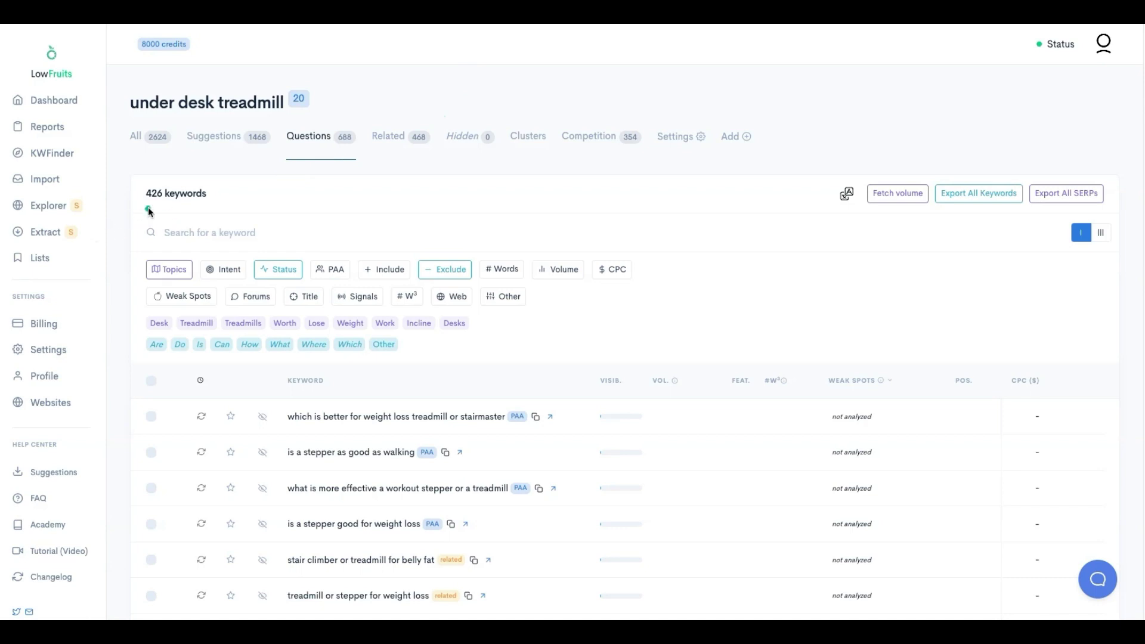
# Check the newly added not-analyzed questions and run another SERP extraction on them across all pages.
pyautogui.scroll(-1, 401, 387)
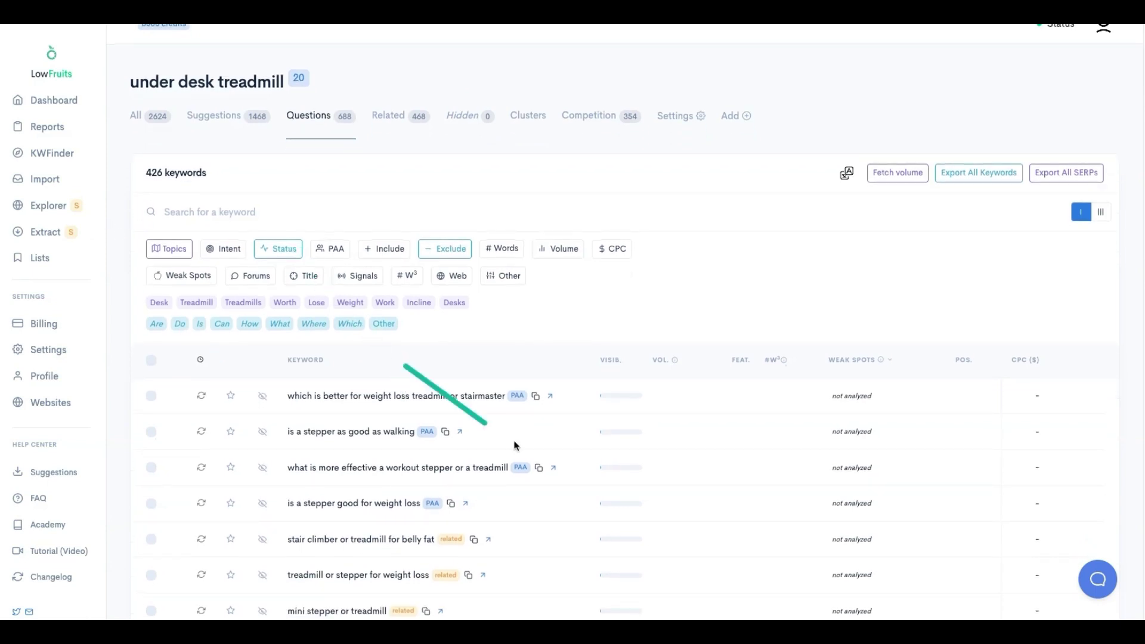
pyautogui.click(275, 251)
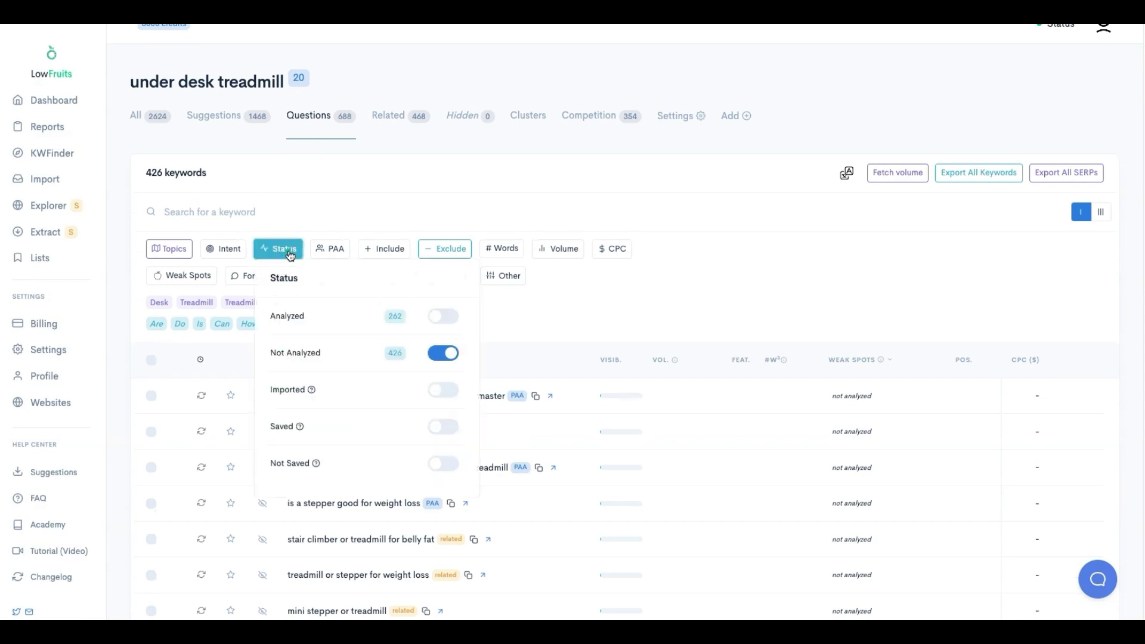
pyautogui.click(620, 317)
pyautogui.scroll(-12, 614, 373)
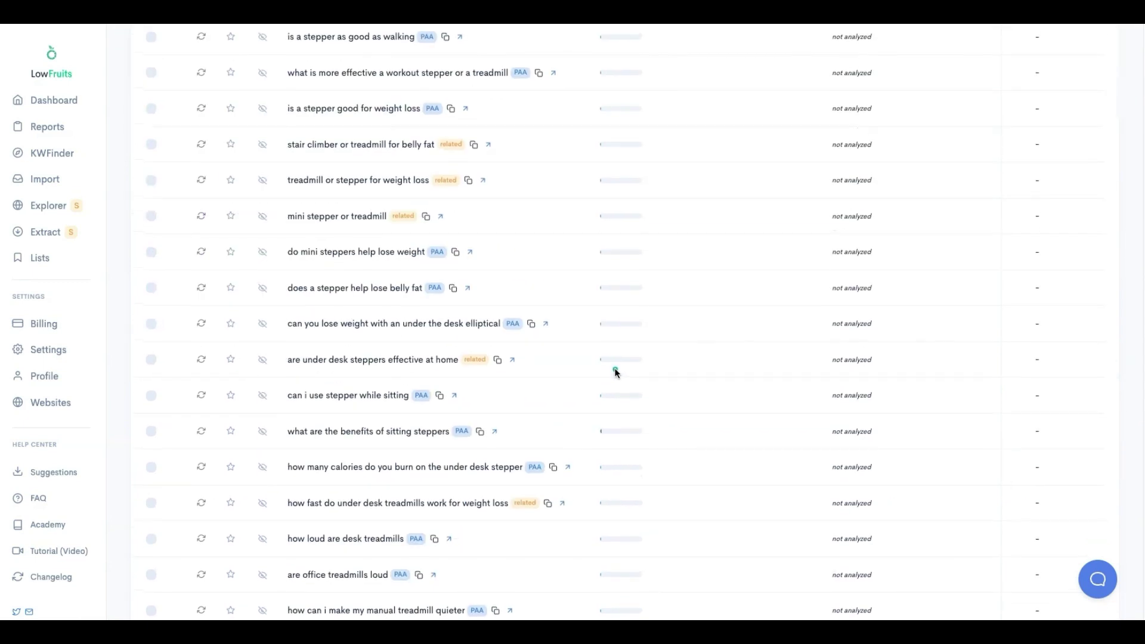
pyautogui.scroll(12, 547, 402)
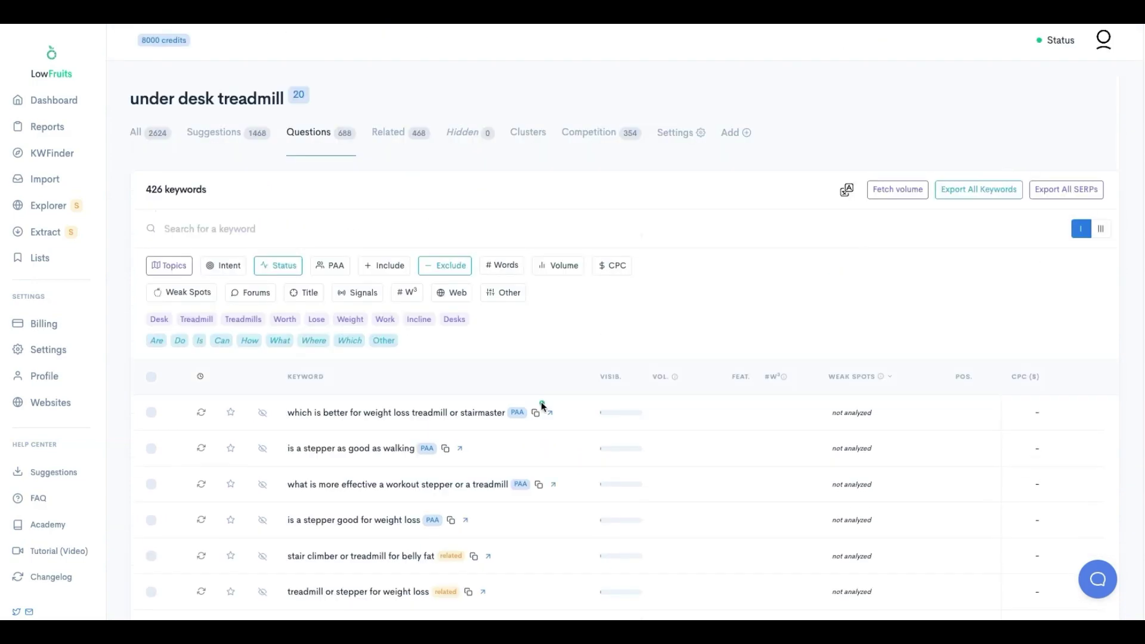
pyautogui.click(149, 378)
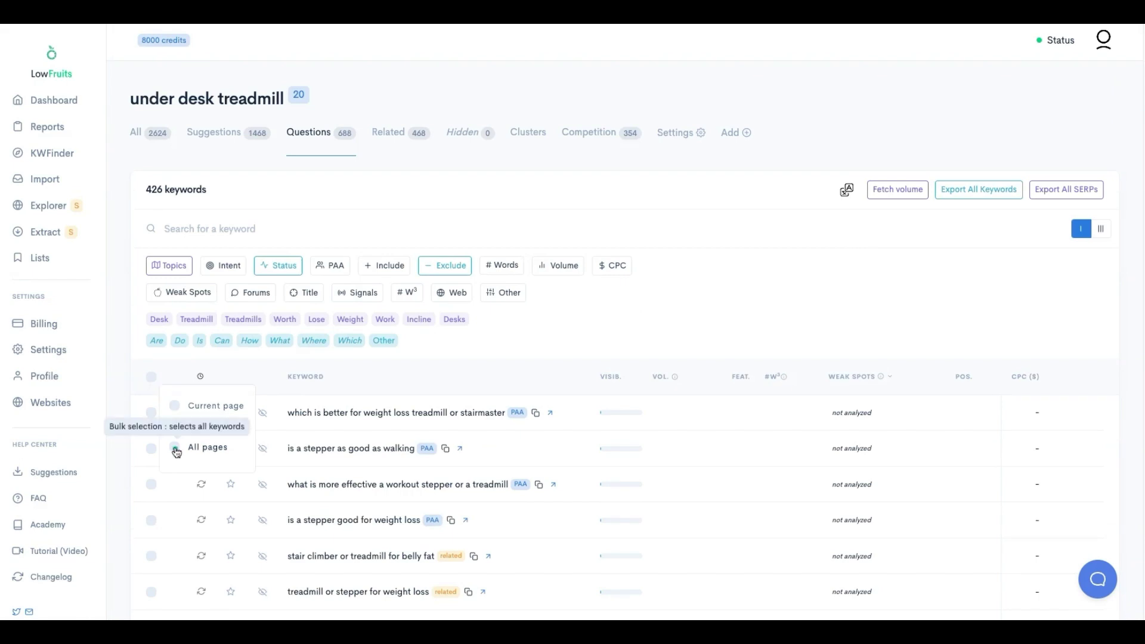
pyautogui.click(178, 447)
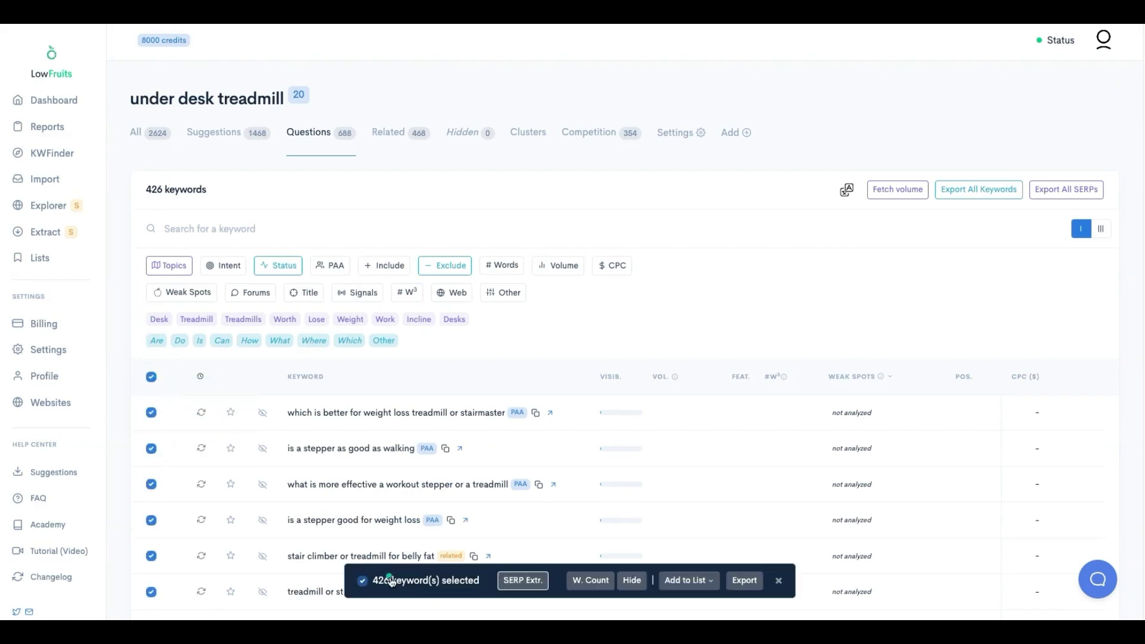
pyautogui.click(504, 582)
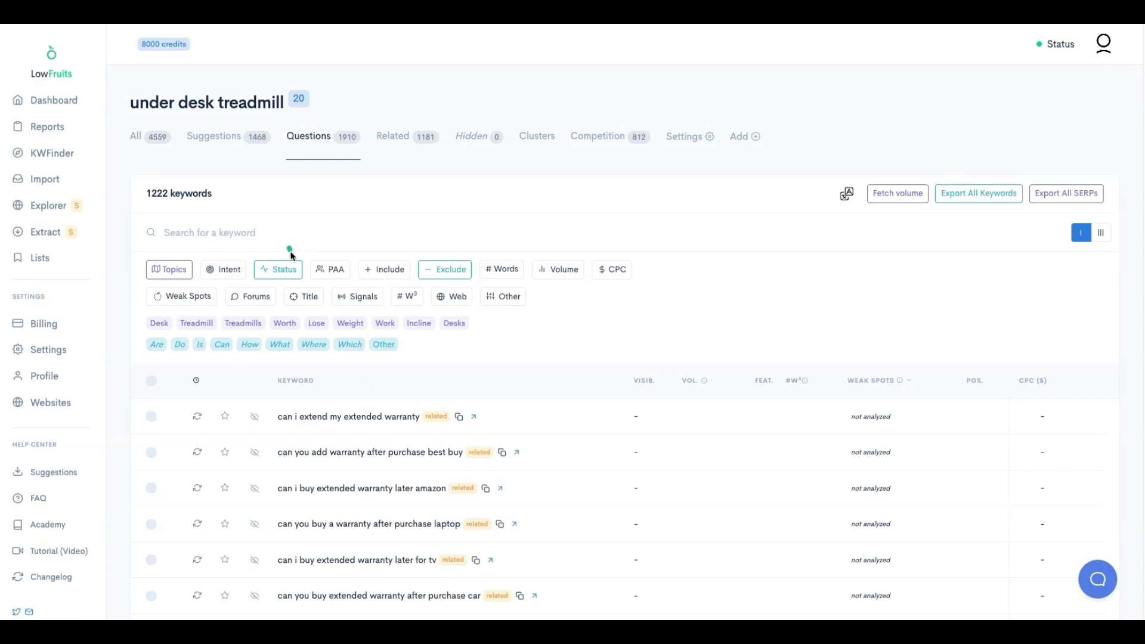
# Switch the status filter from Not Analyzed to Analyzed and inspect the weak spots of the first question keywords.
pyautogui.click(281, 275)
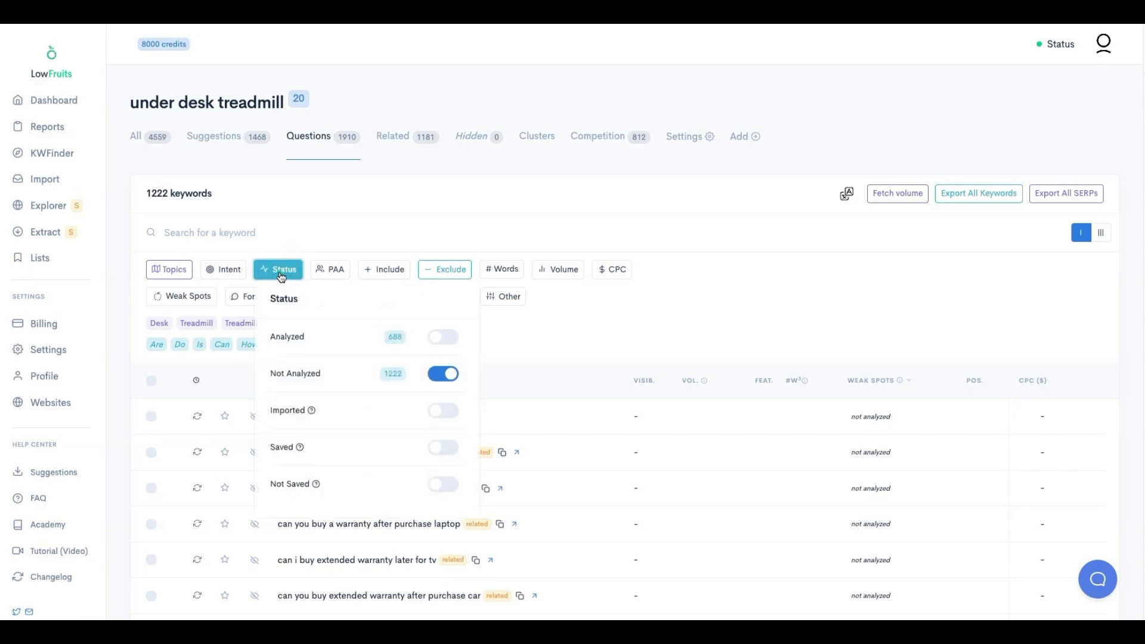
pyautogui.click(432, 381)
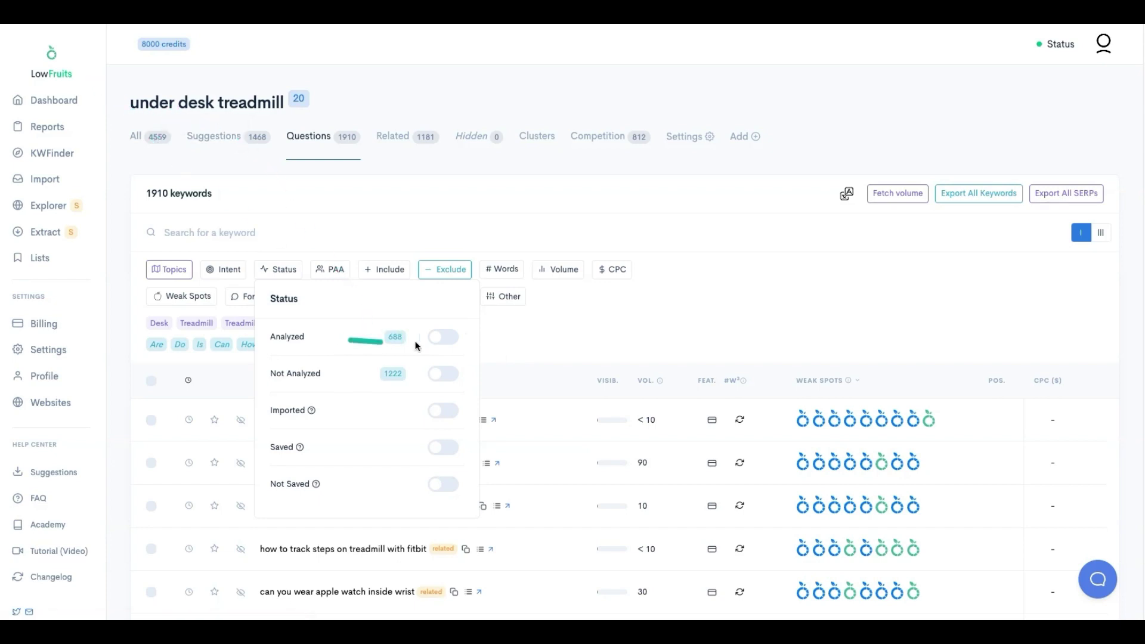
pyautogui.click(437, 338)
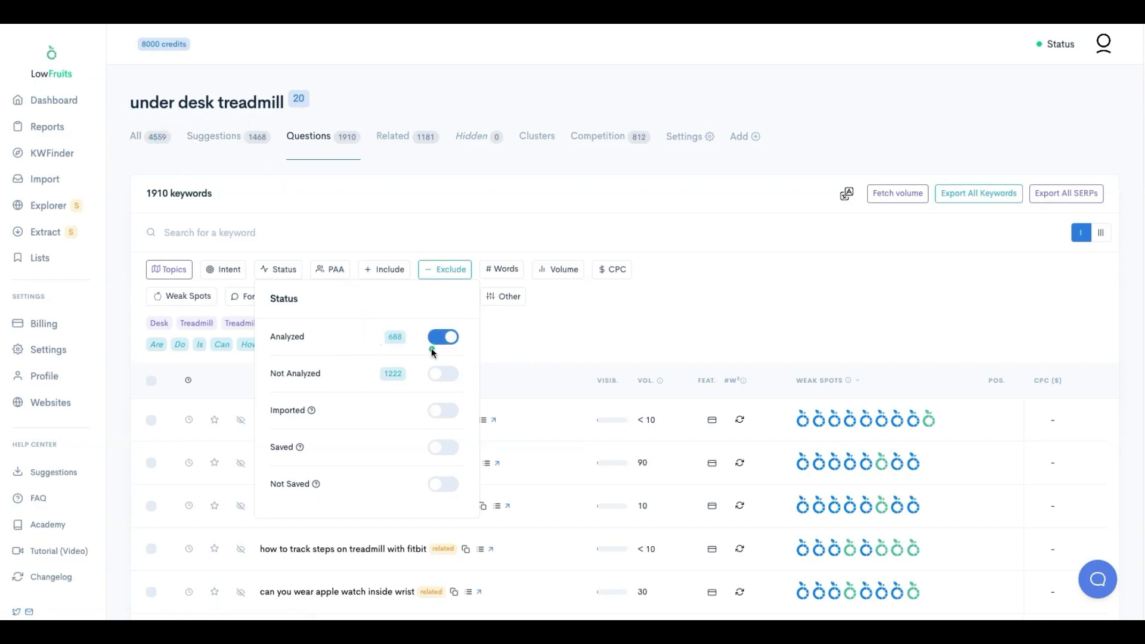
pyautogui.click(579, 342)
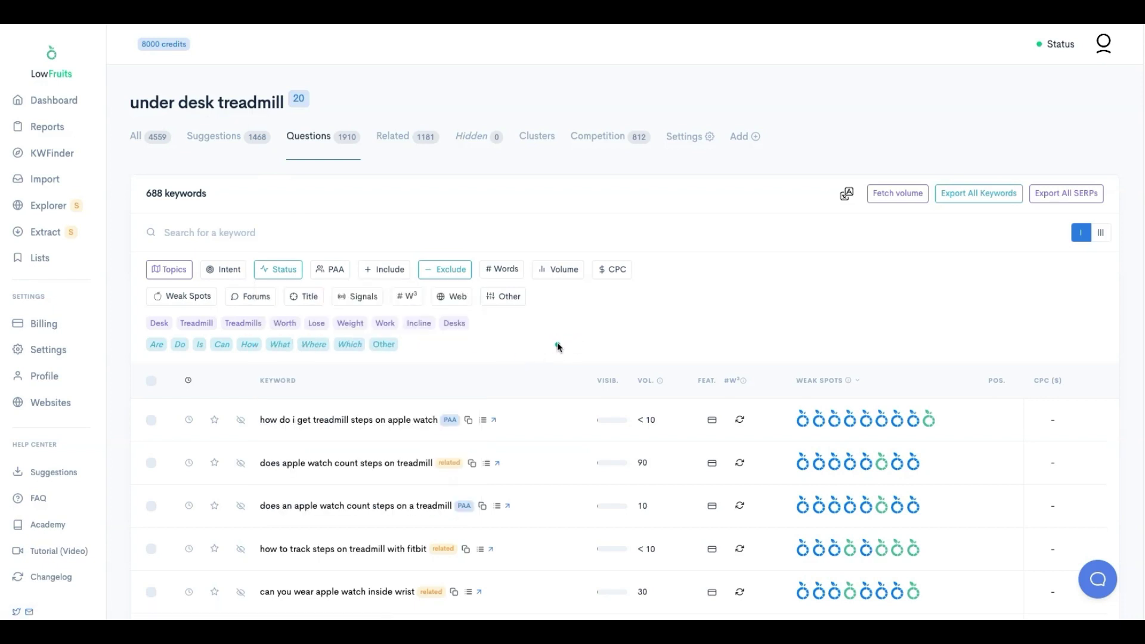
pyautogui.scroll(-2, 558, 345)
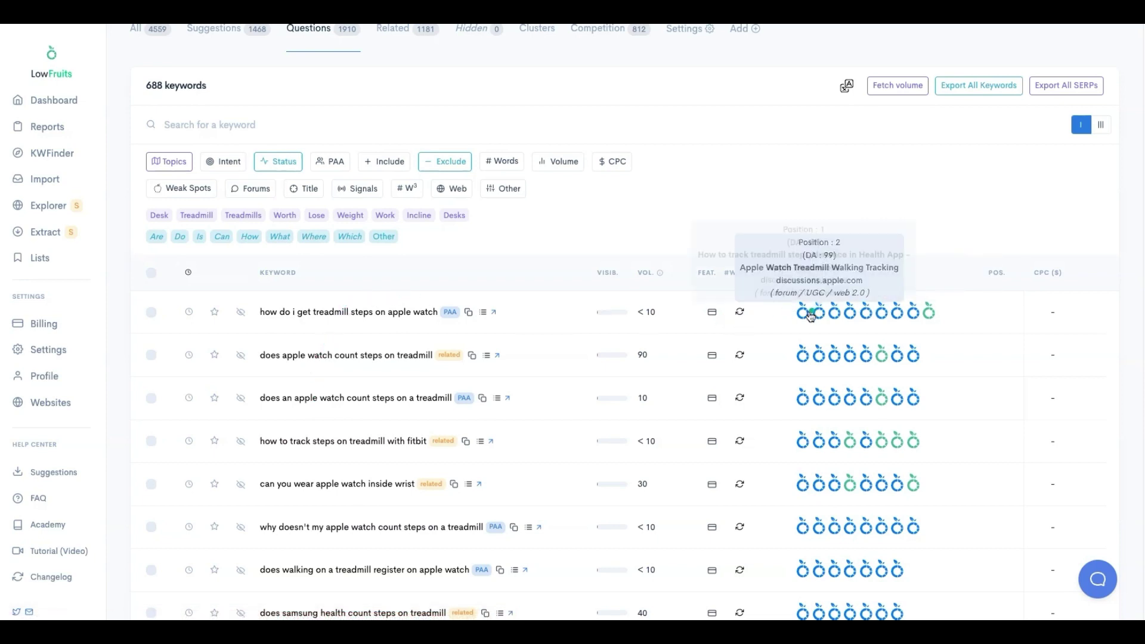
# Inspect the ranking pages behind the weak spots of "how do i get treadmill steps on apple watch" and skim the question list.
pyautogui.moveTo(829, 317)
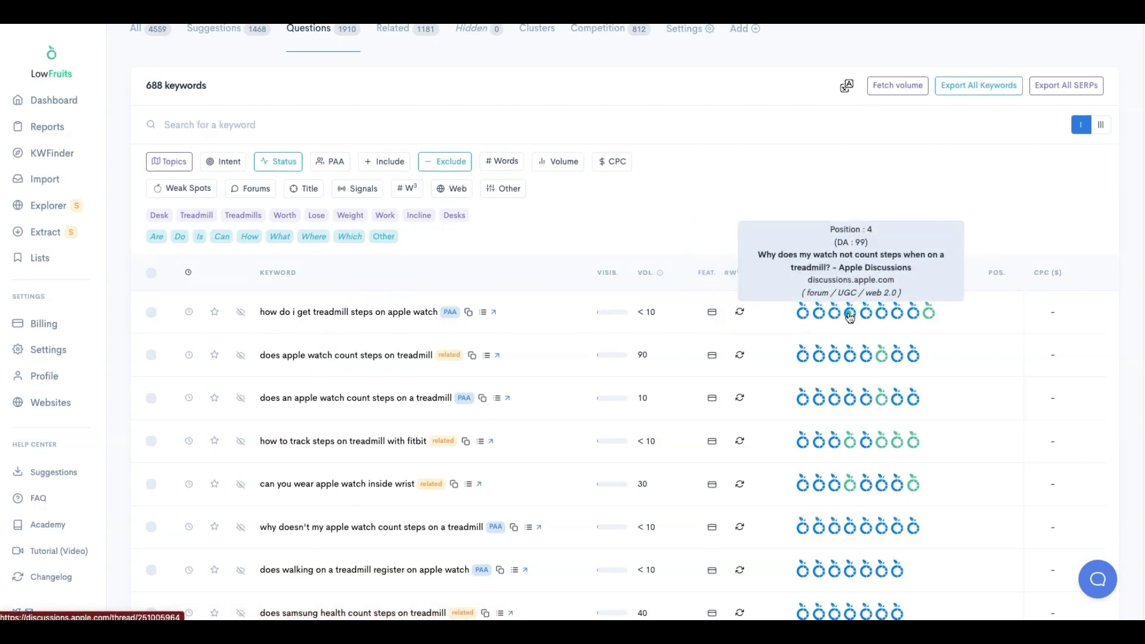
pyautogui.moveTo(905, 315)
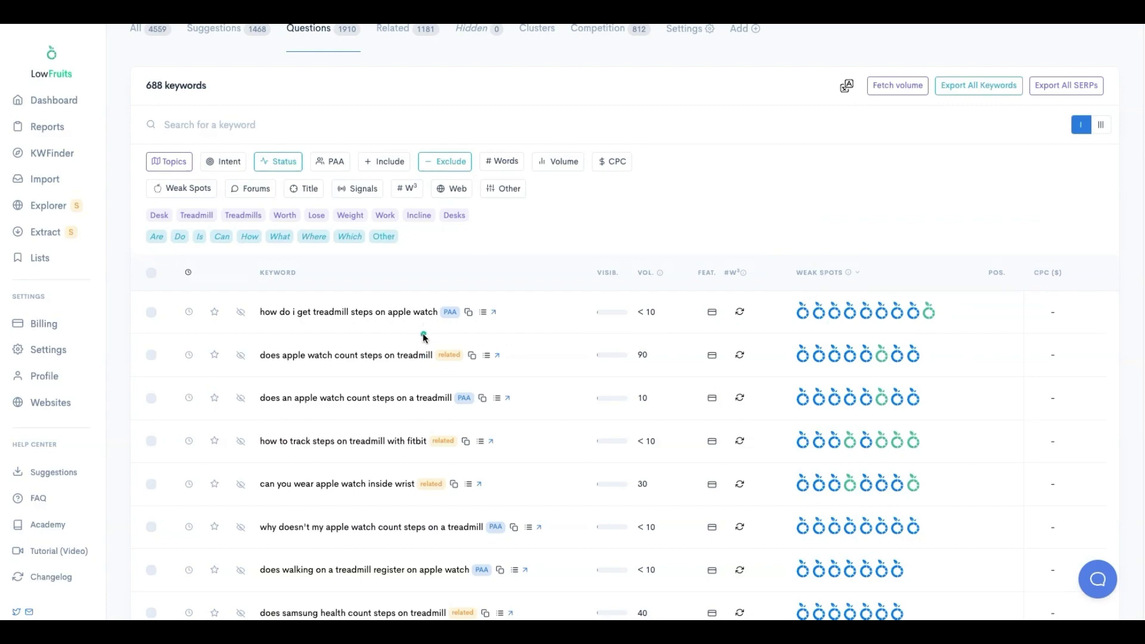
pyautogui.scroll(-10, 424, 334)
pyautogui.scroll(10, 432, 327)
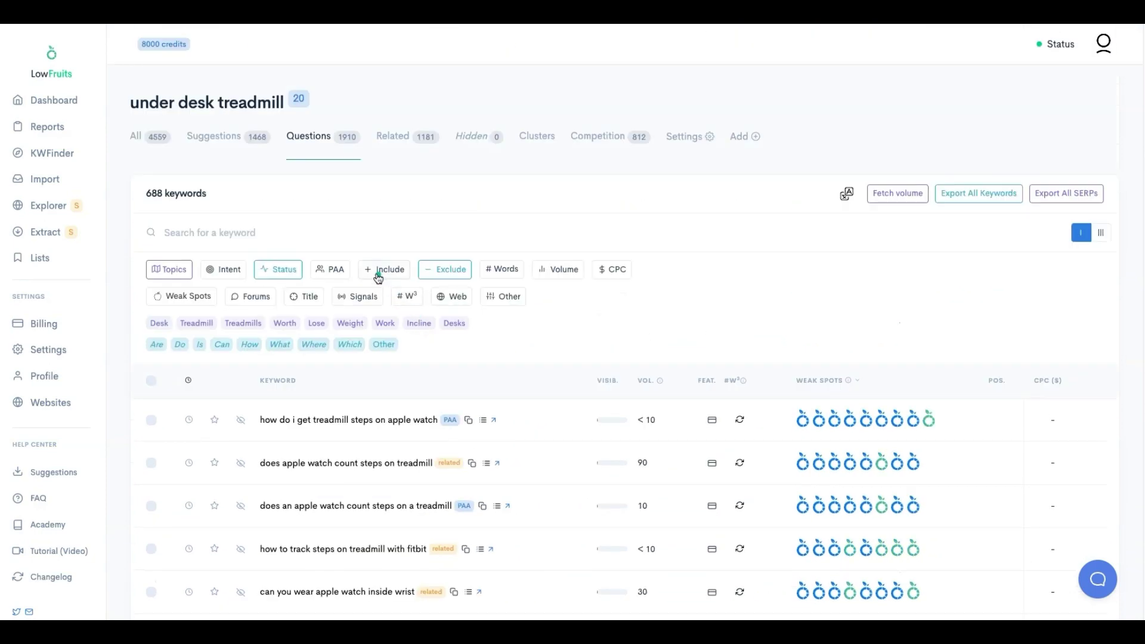
# Show topics for all analyzed keywords, browse the list and inspect the weak spots of "can my downstairs neighbors hear me walking on a treadmill".
pyautogui.click(176, 274)
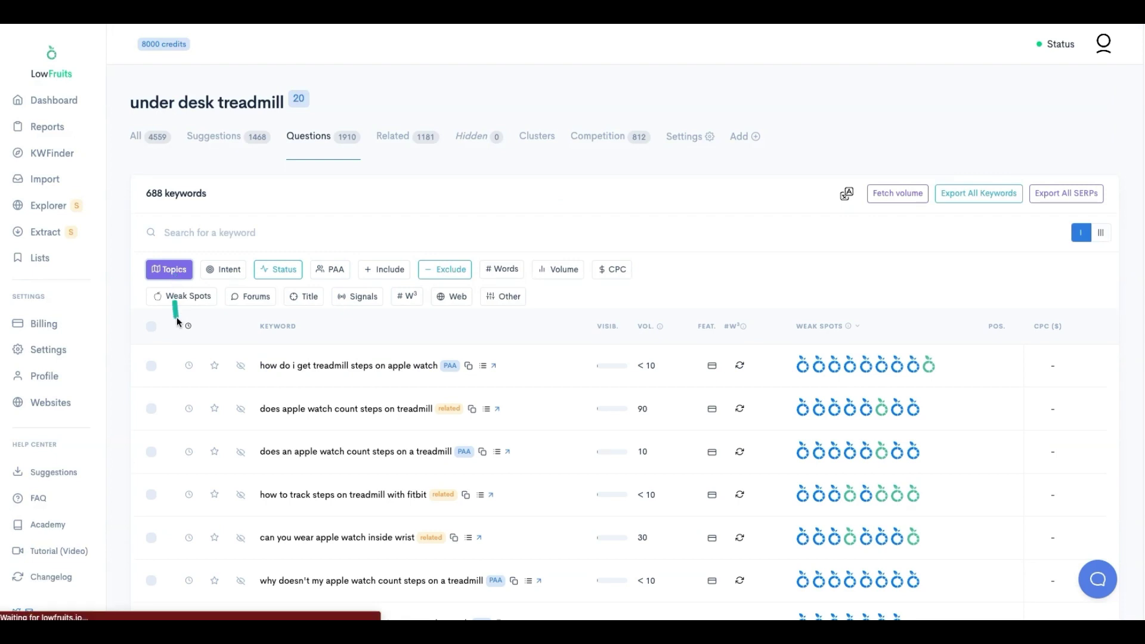
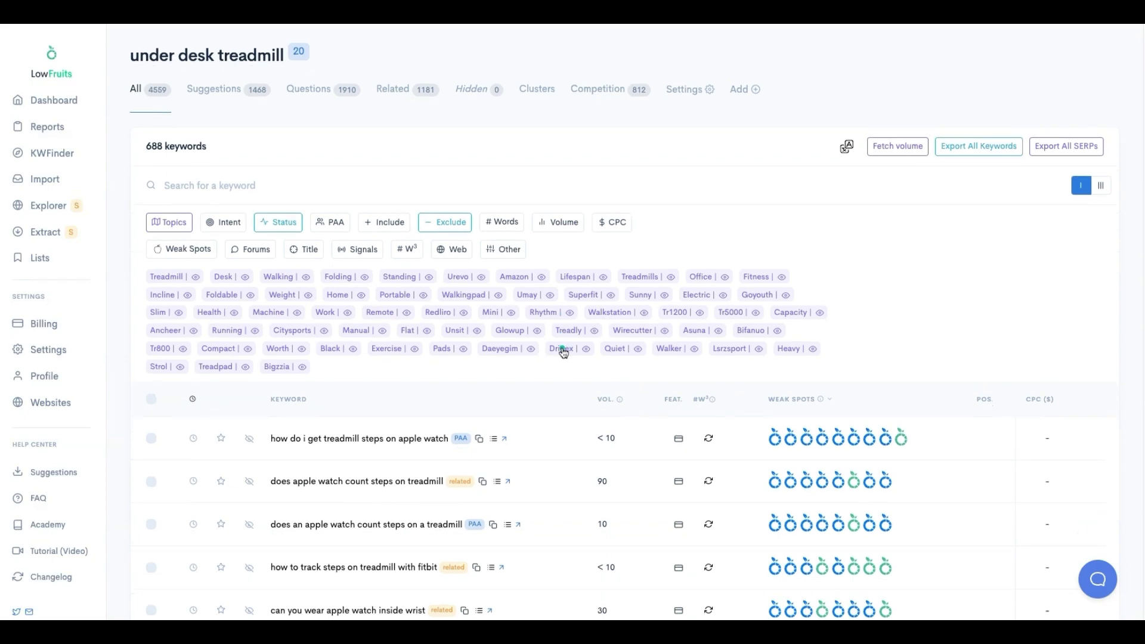
pyautogui.scroll(-3, 549, 387)
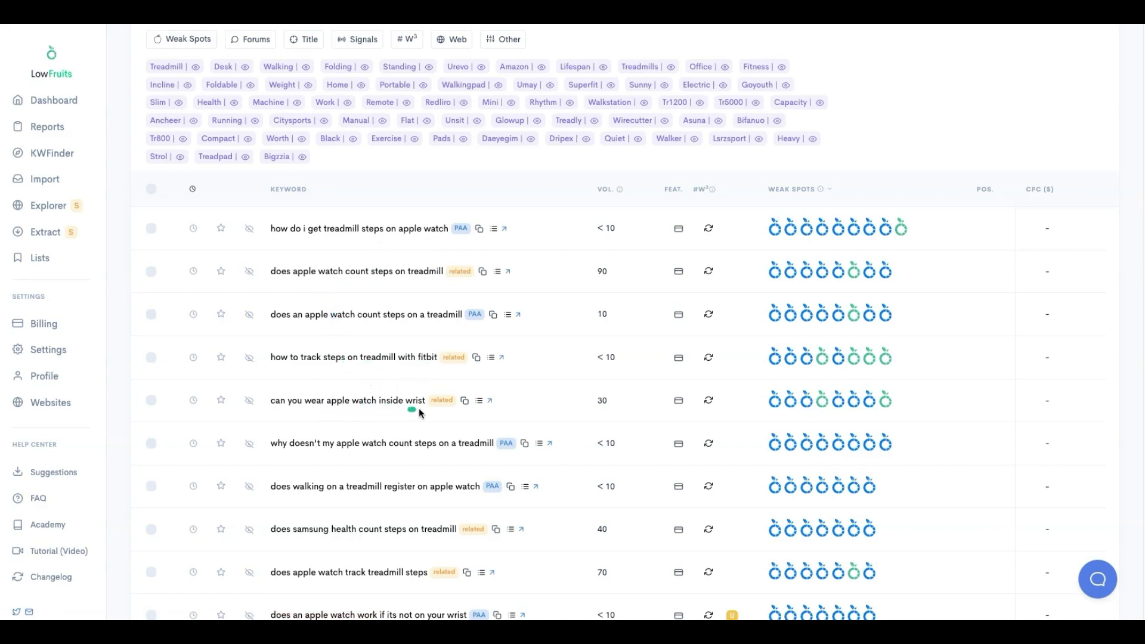
pyautogui.scroll(-1, 422, 412)
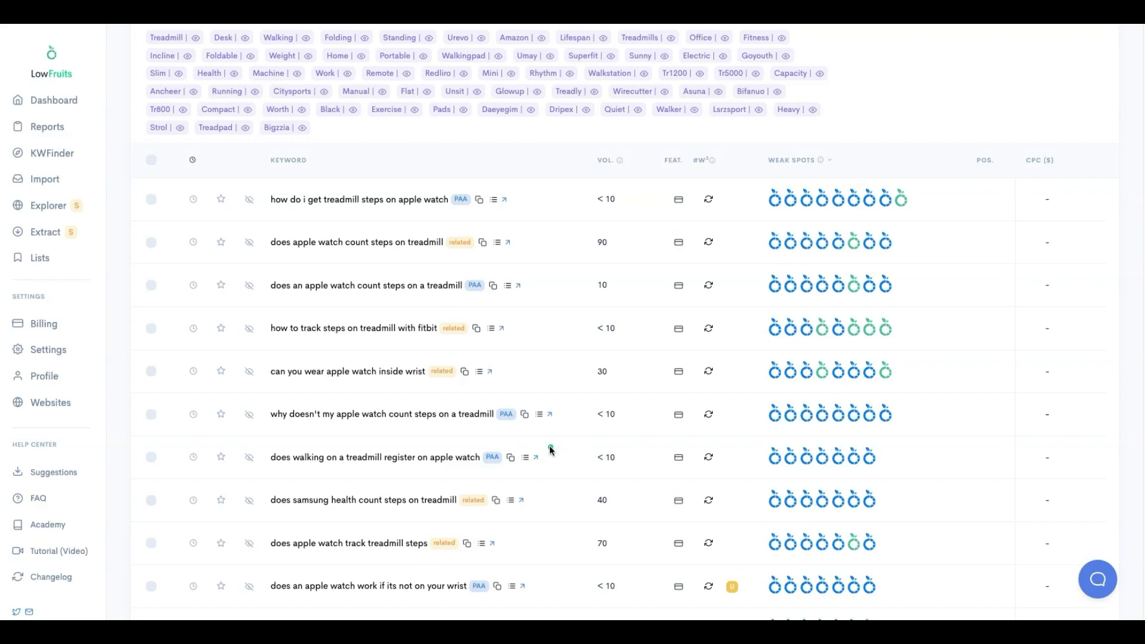
pyautogui.scroll(-4, 466, 445)
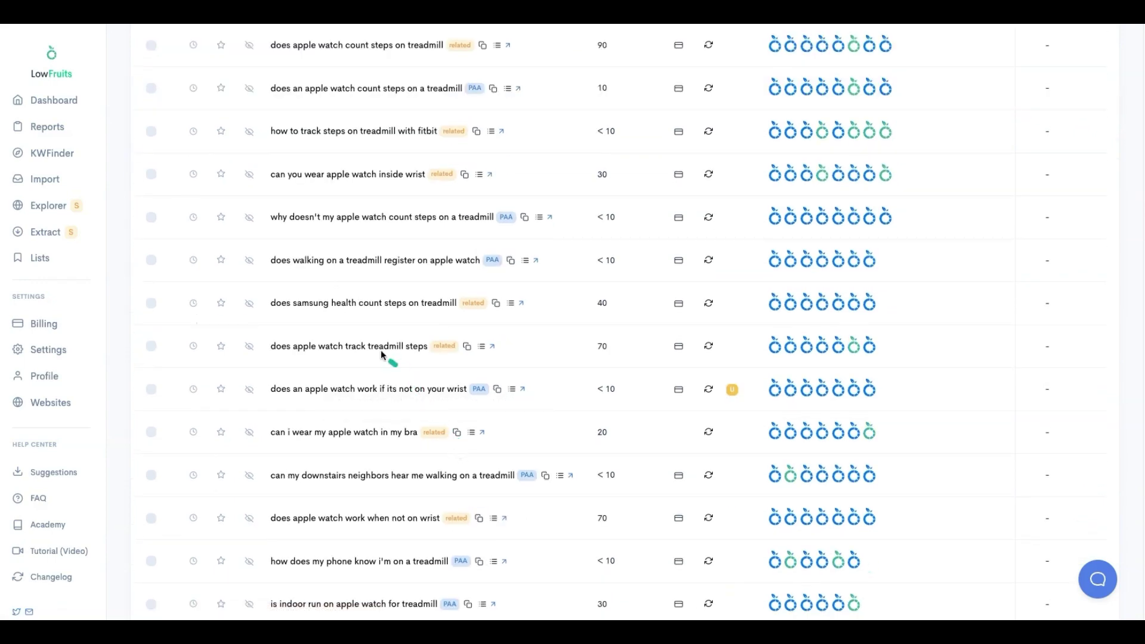
pyautogui.scroll(-3, 322, 462)
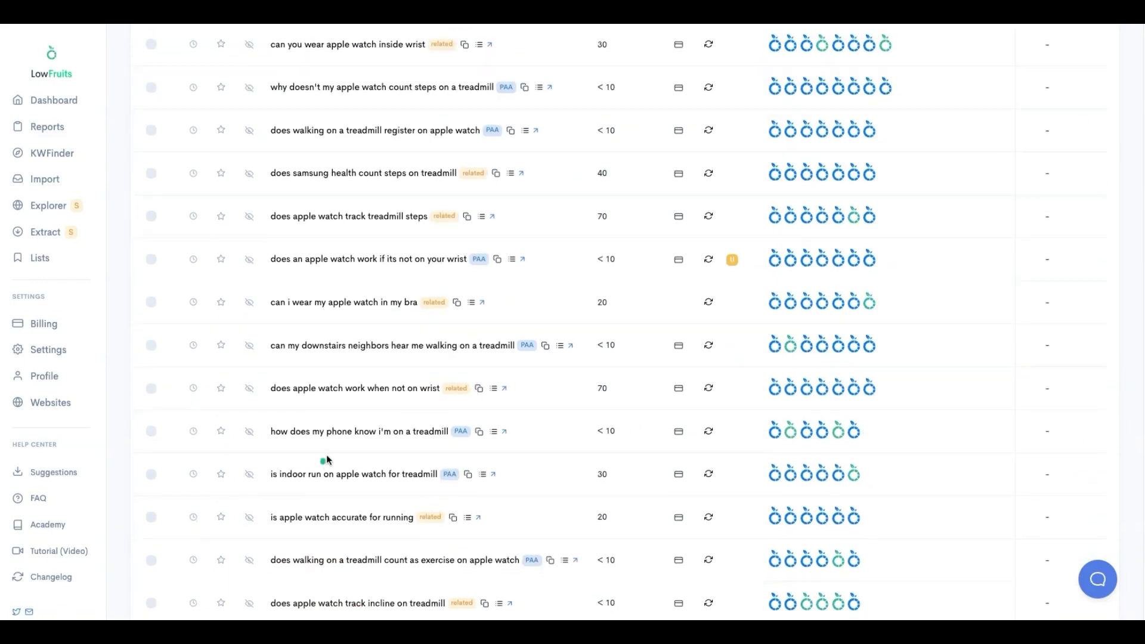
pyautogui.scroll(-1, 417, 352)
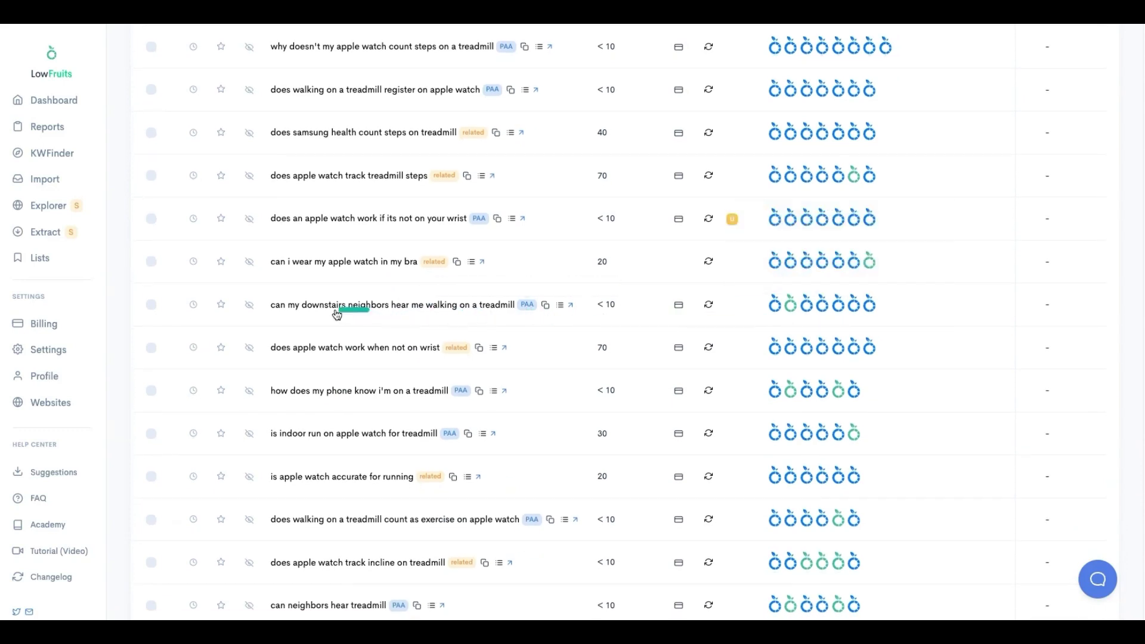
pyautogui.moveTo(798, 316)
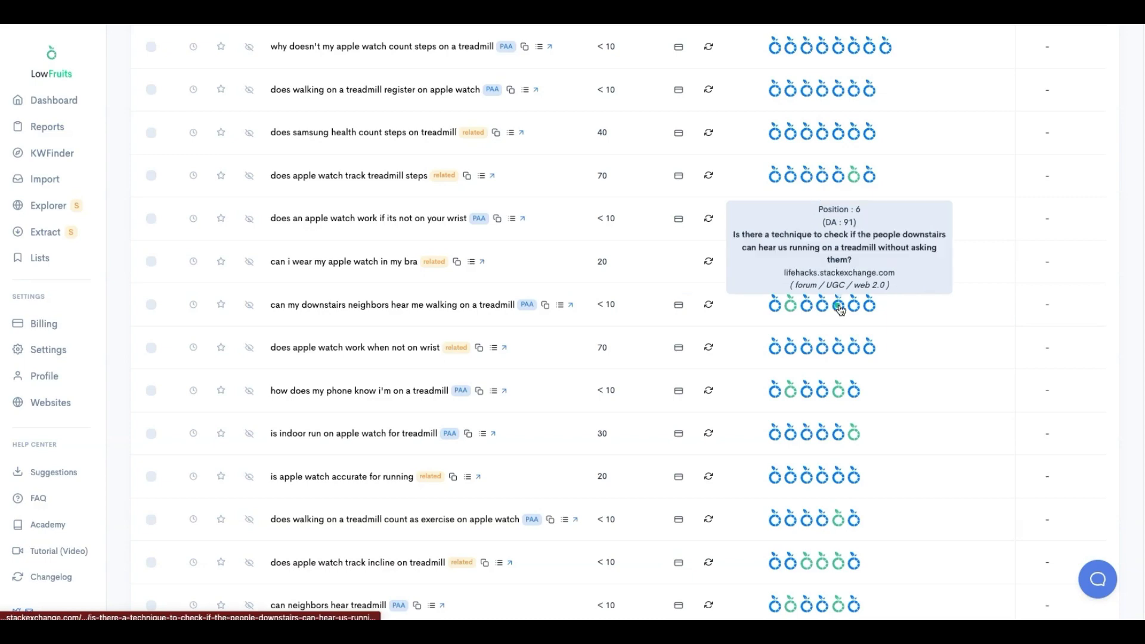
pyautogui.scroll(15, 618, 345)
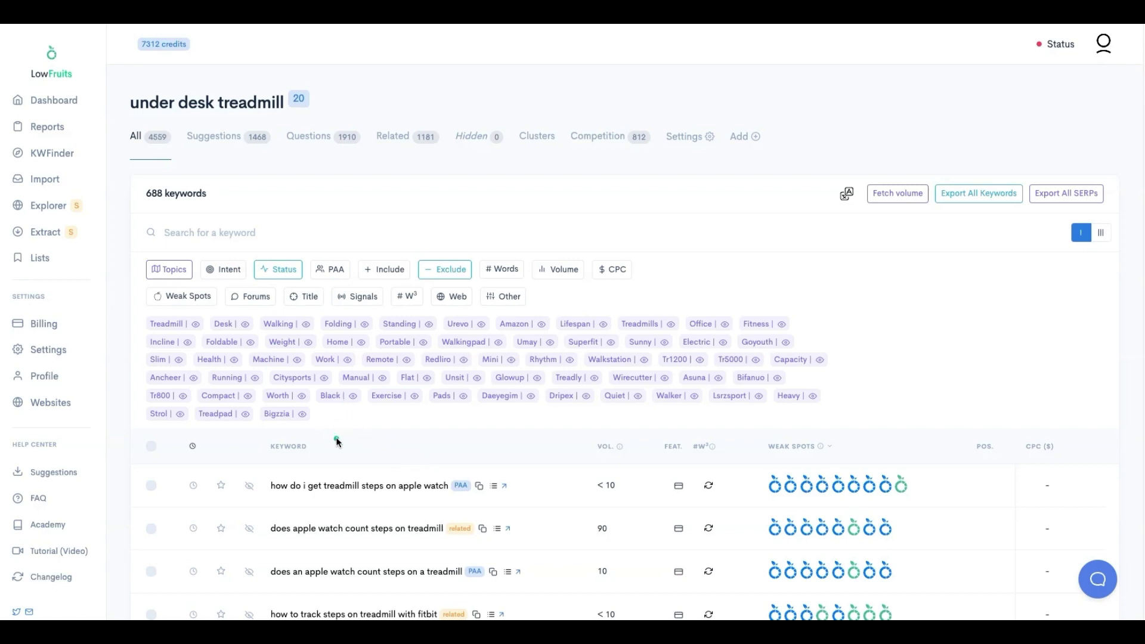
# Search the keyword page for "apple" and close the search.
pyautogui.hotkey('ctrl', 'f')
pyautogui.write('apple')
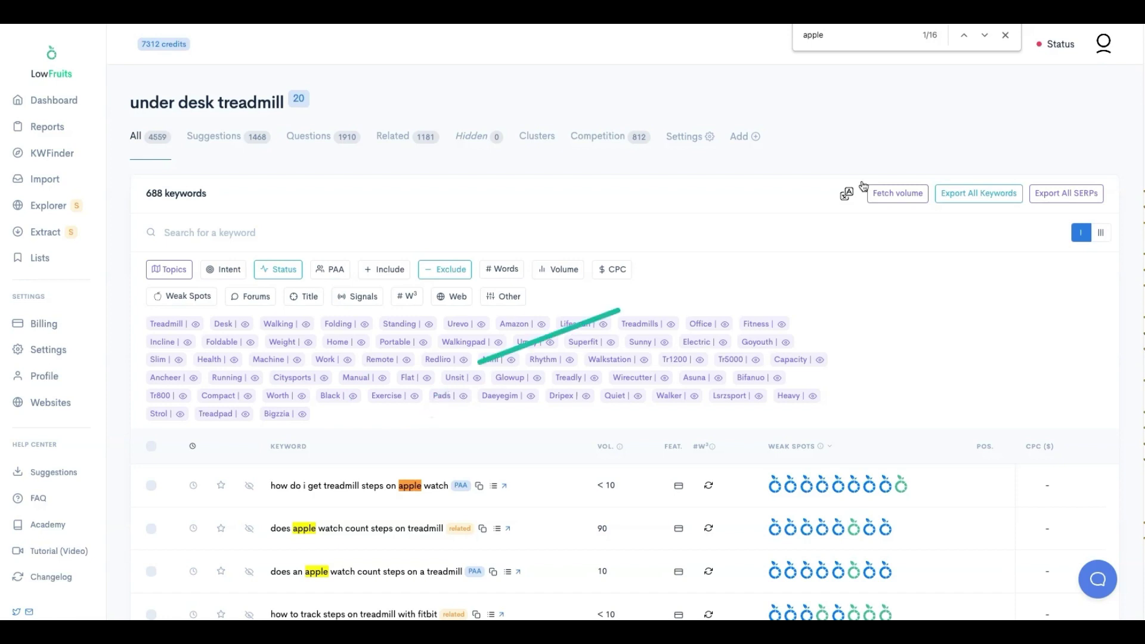
pyautogui.click(1006, 35)
pyautogui.click(806, 181)
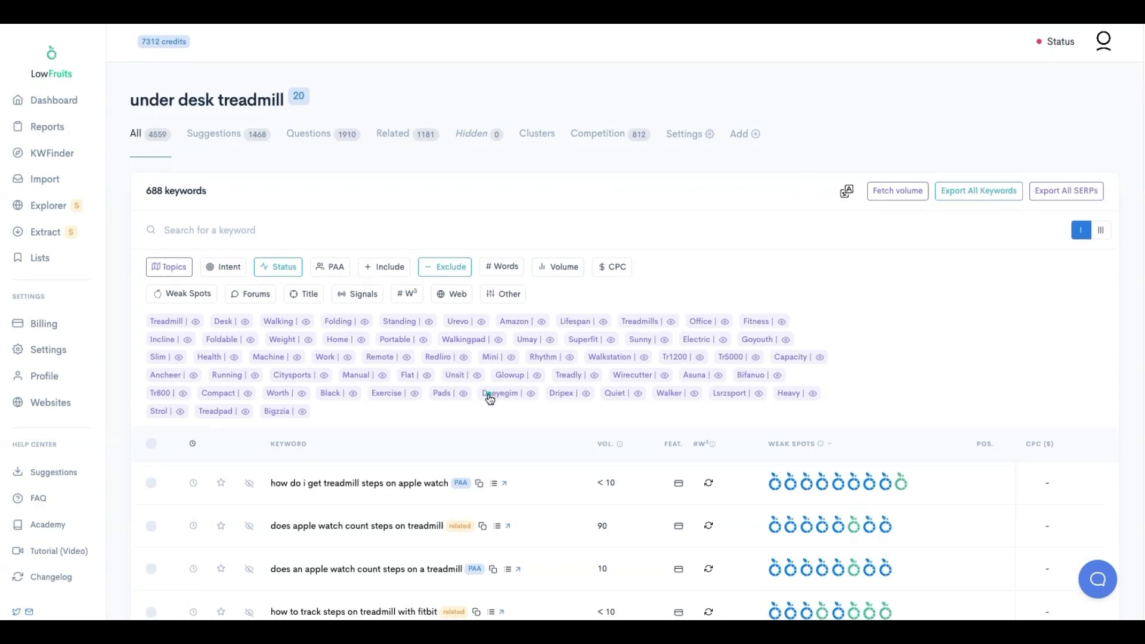
# Browse the first two pages of analyzed keywords and review their weak spots.
pyautogui.scroll(-2, 491, 399)
pyautogui.scroll(-10, 486, 411)
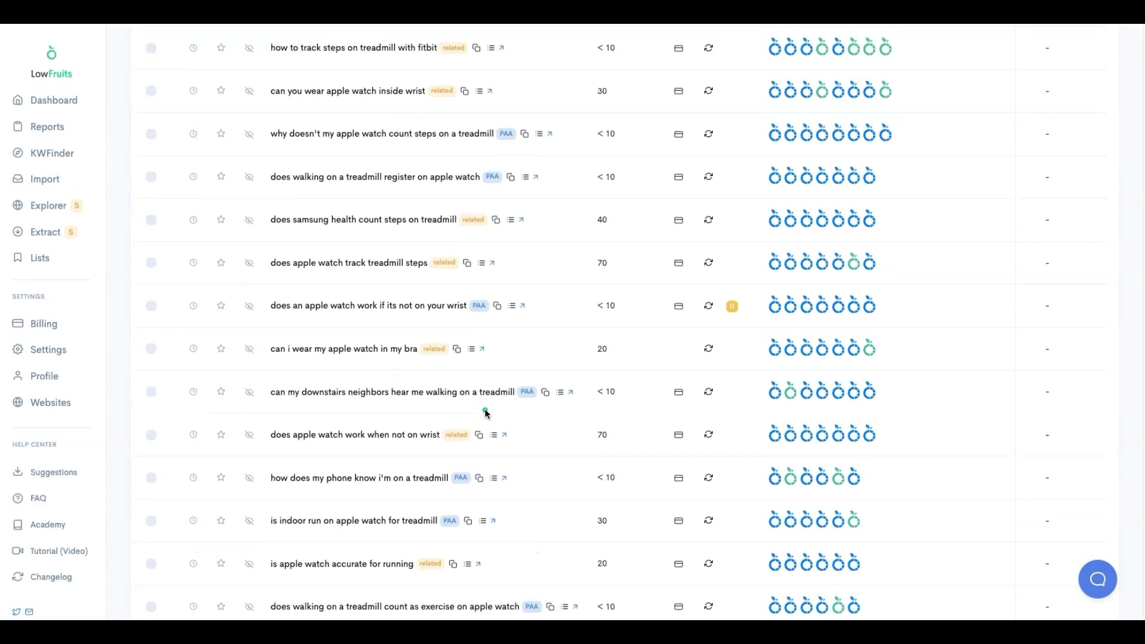
pyautogui.scroll(15, 477, 419)
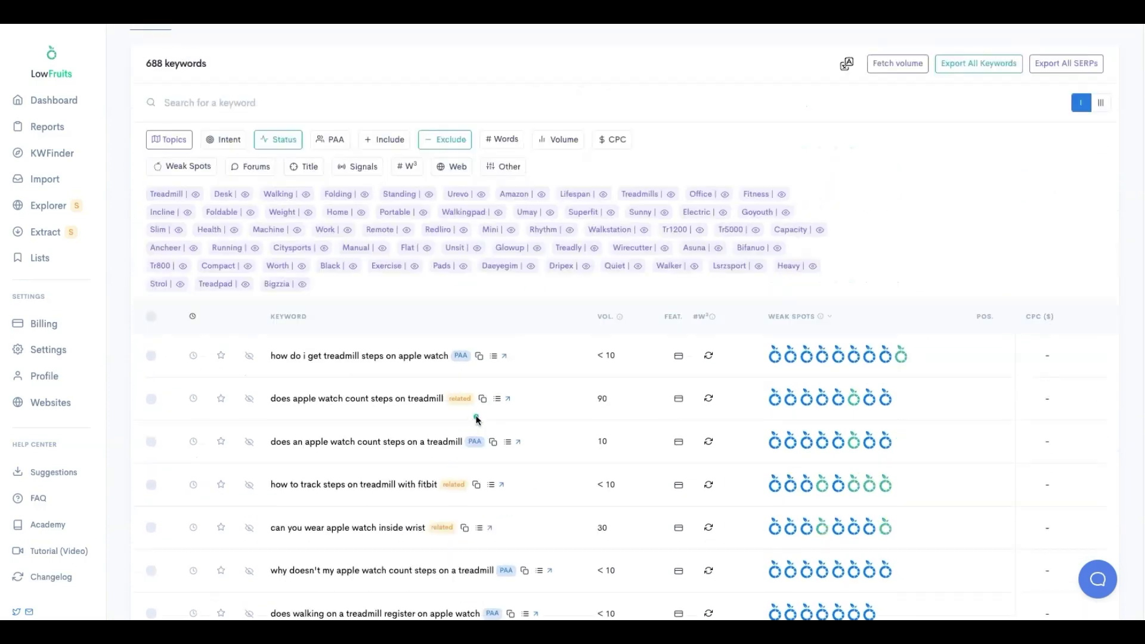
pyautogui.scroll(3, 389, 322)
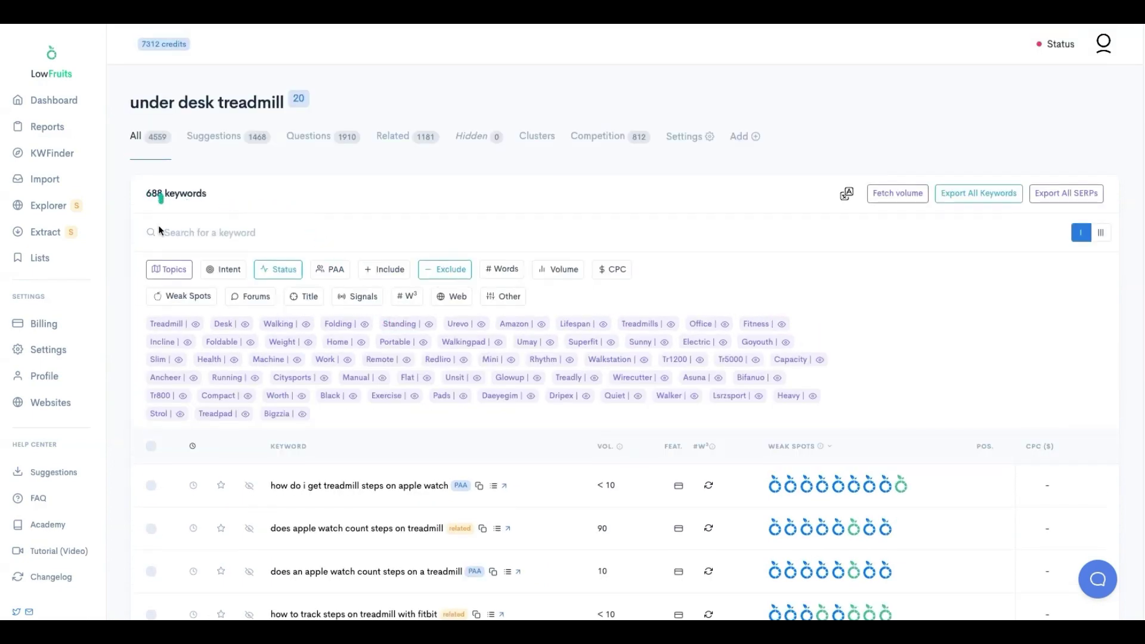
pyautogui.scroll(-12, 348, 366)
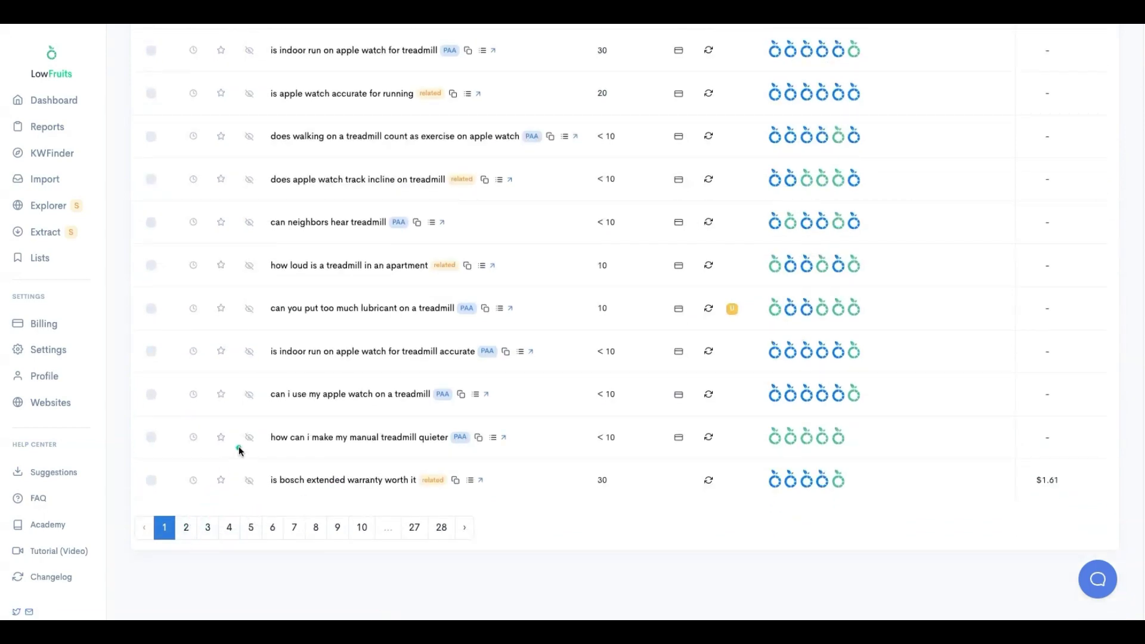
pyautogui.scroll(-5, 239, 445)
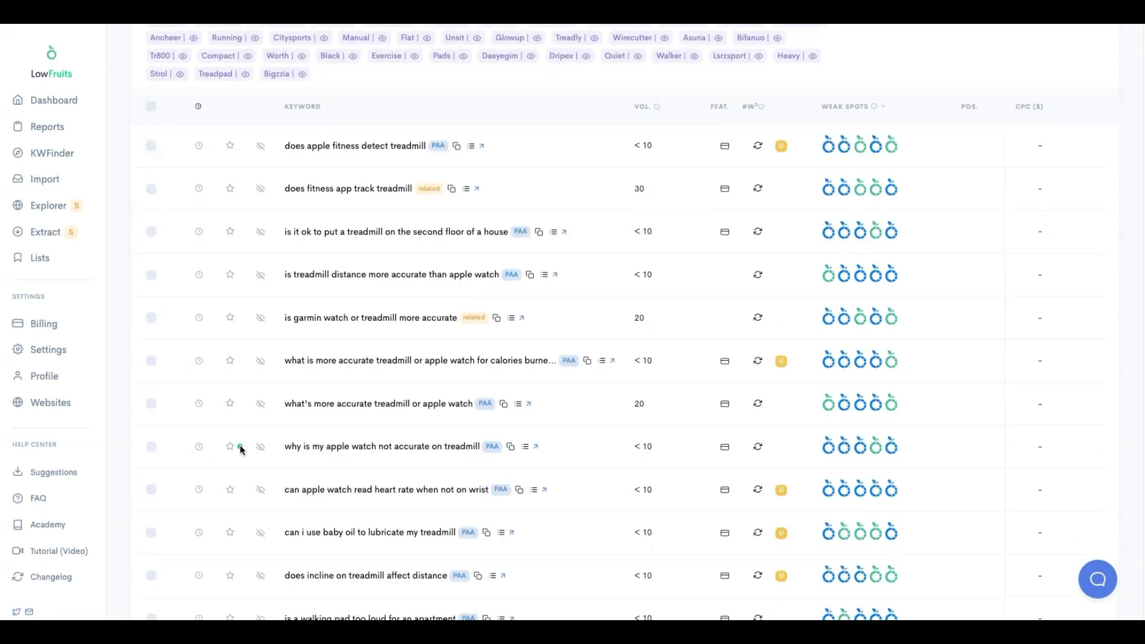
pyautogui.scroll(-7, 240, 444)
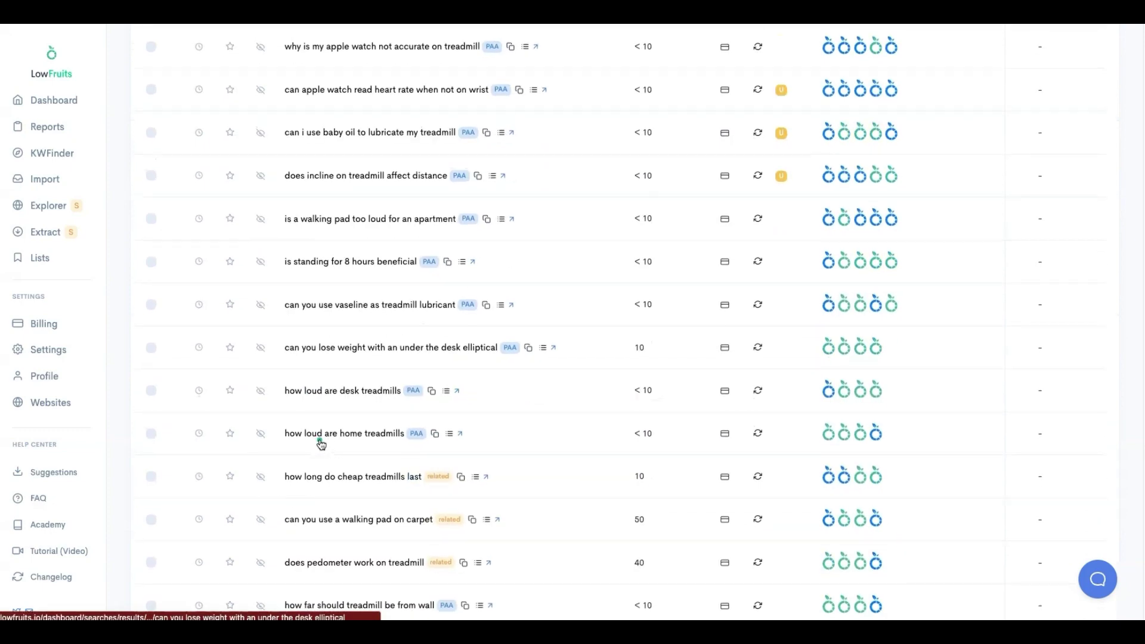
pyautogui.scroll(-5, 320, 442)
pyautogui.scroll(15, 320, 440)
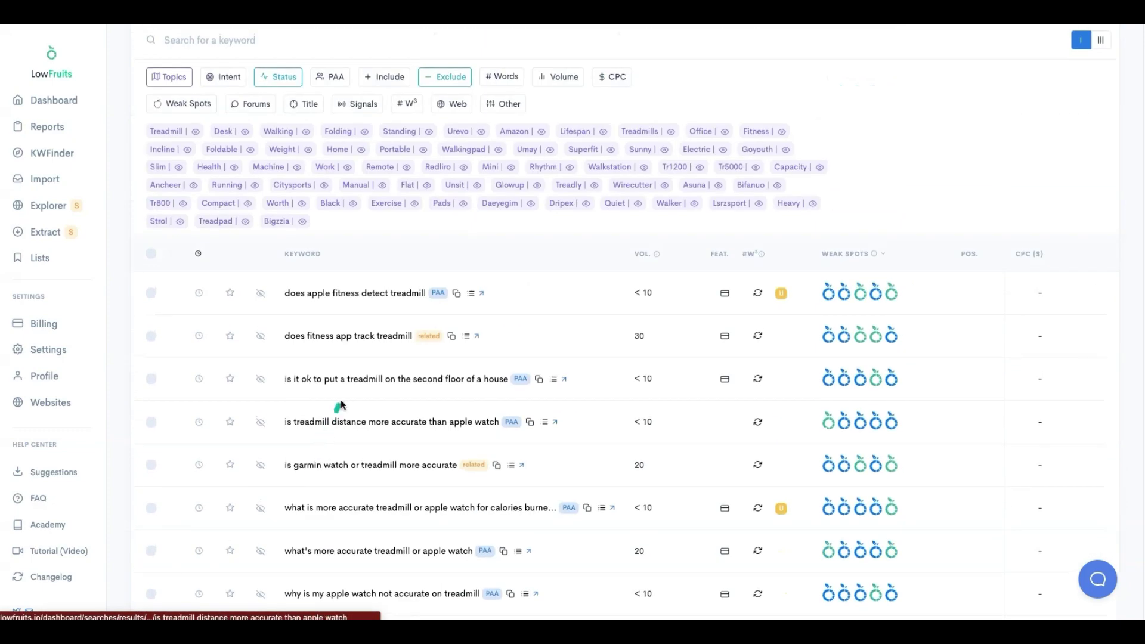
pyautogui.scroll(3, 341, 404)
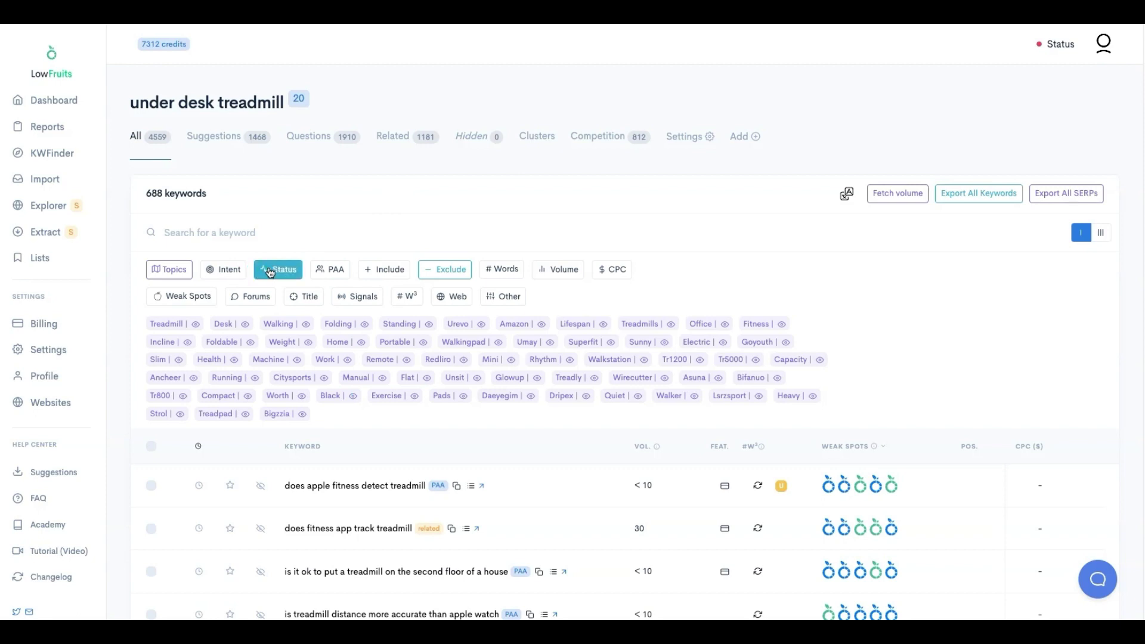
# Run the clustering tool on the report's keywords to generate keyword clusters.
pyautogui.click(527, 164)
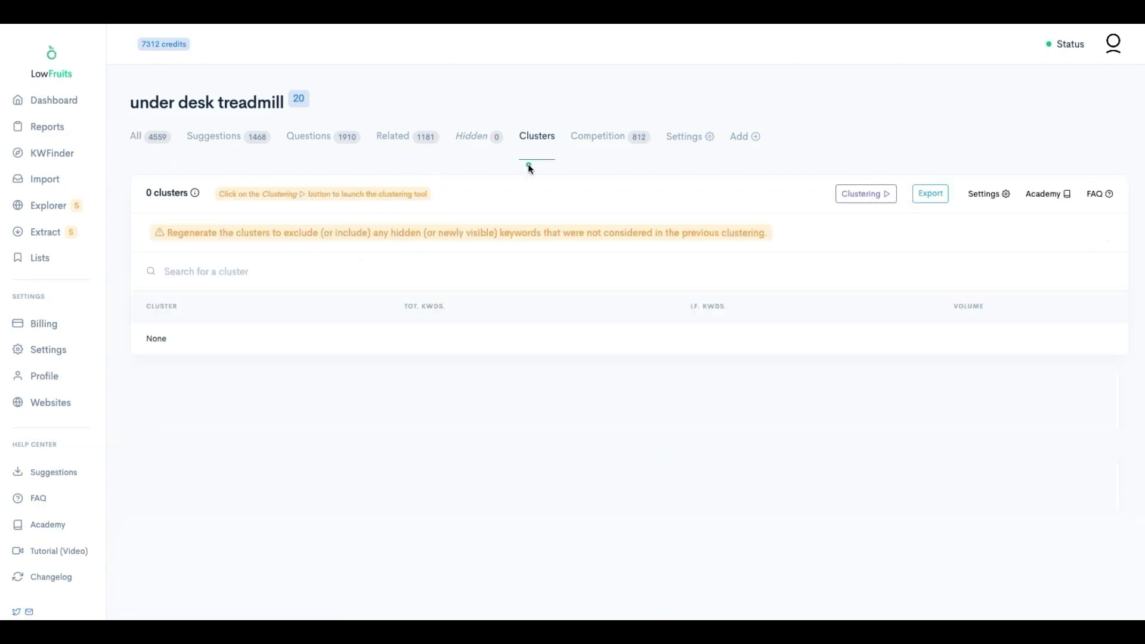
pyautogui.click(849, 199)
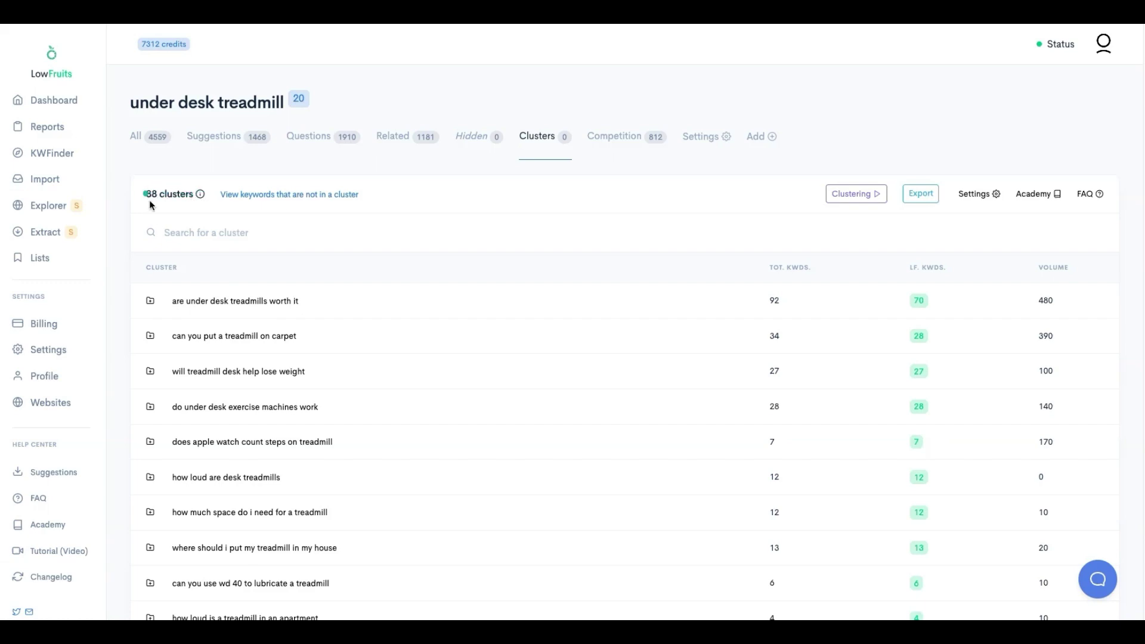
# Check the status filter's analyzed and not-analyzed keyword counts for all keywords, and return to the clusters.
pyautogui.click(157, 146)
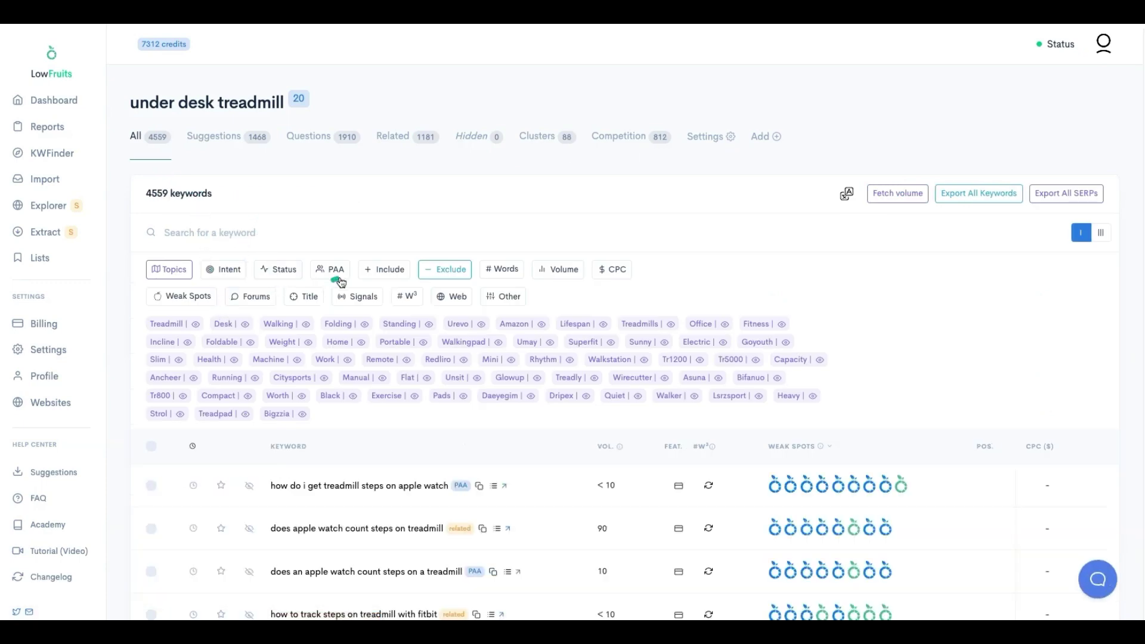
pyautogui.click(287, 276)
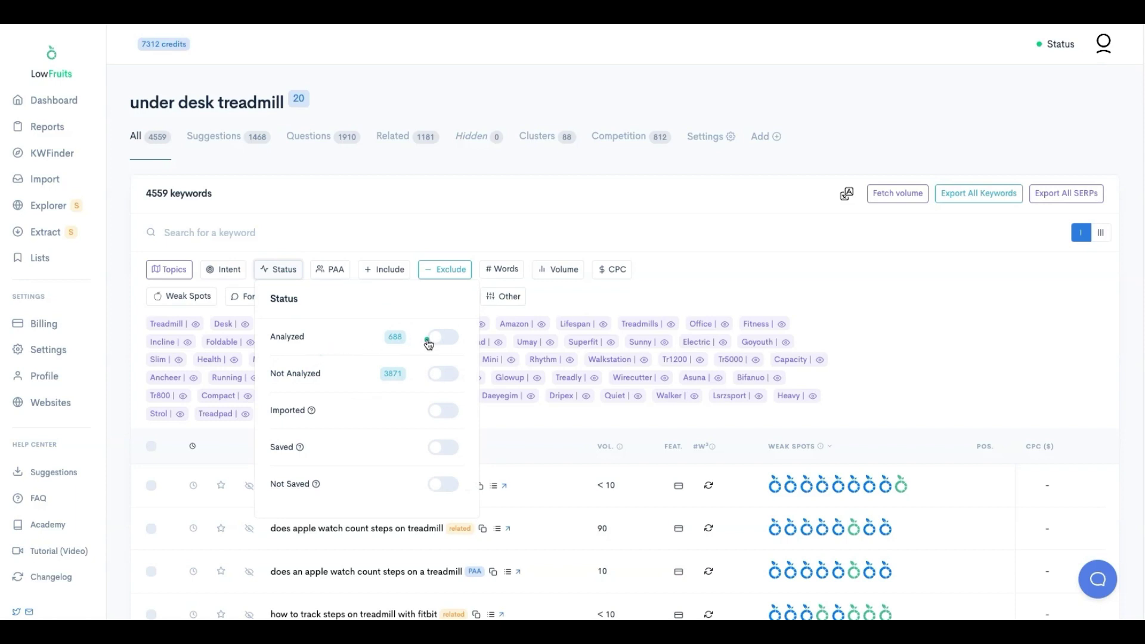
pyautogui.click(540, 137)
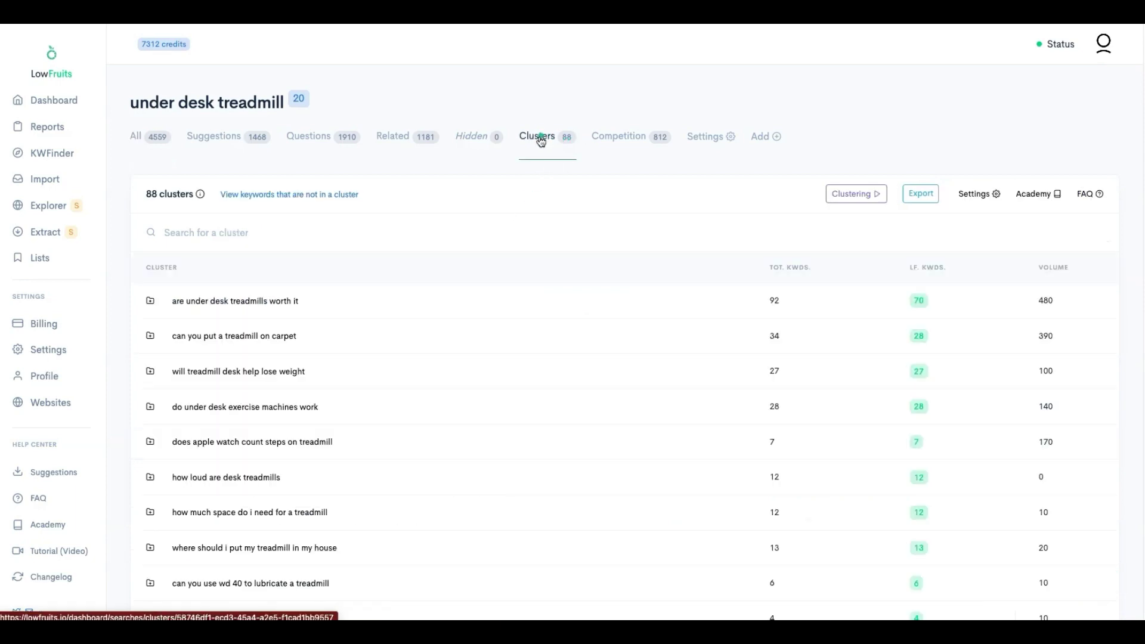
# Open the "are under desk treadmills worth it" cluster and browse its keywords.
pyautogui.scroll(-1, 480, 248)
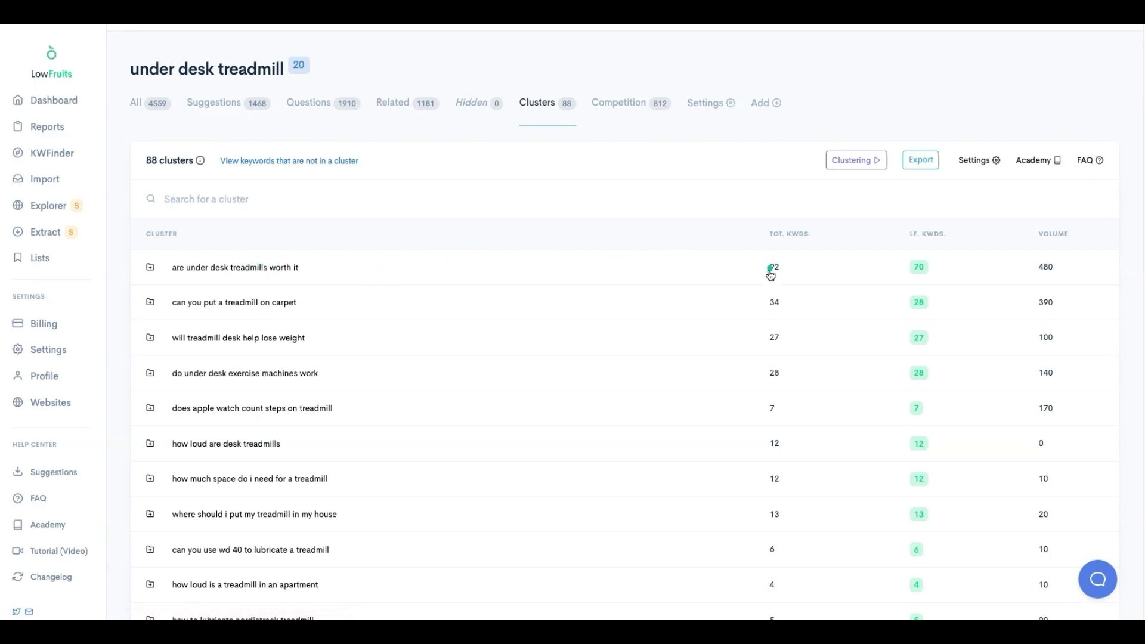
pyautogui.click(208, 274)
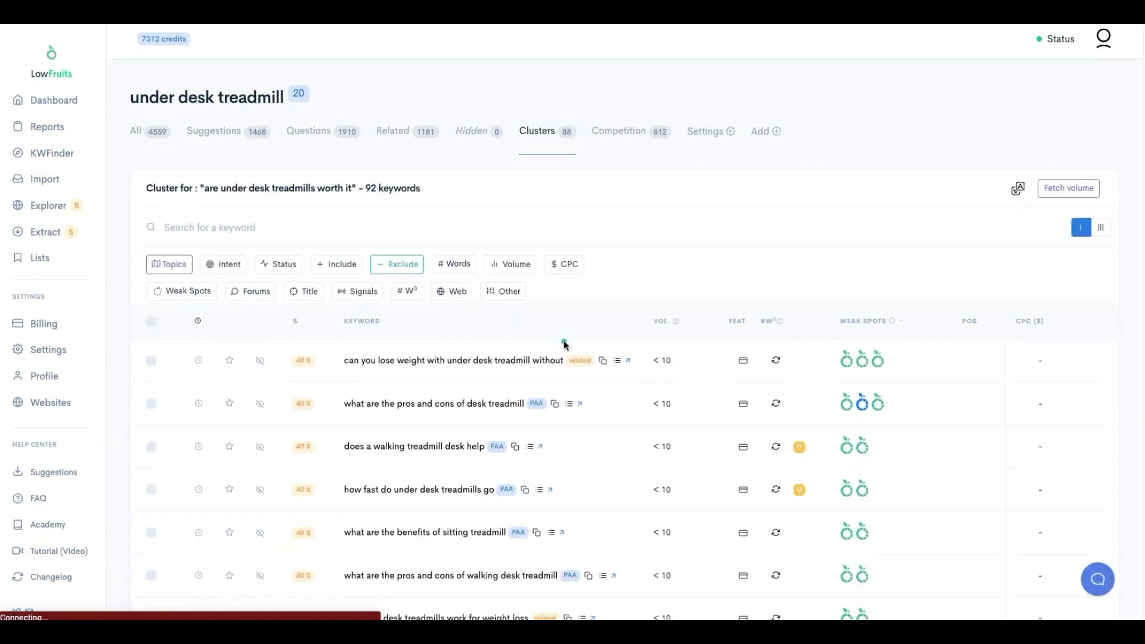
pyautogui.scroll(-3, 560, 346)
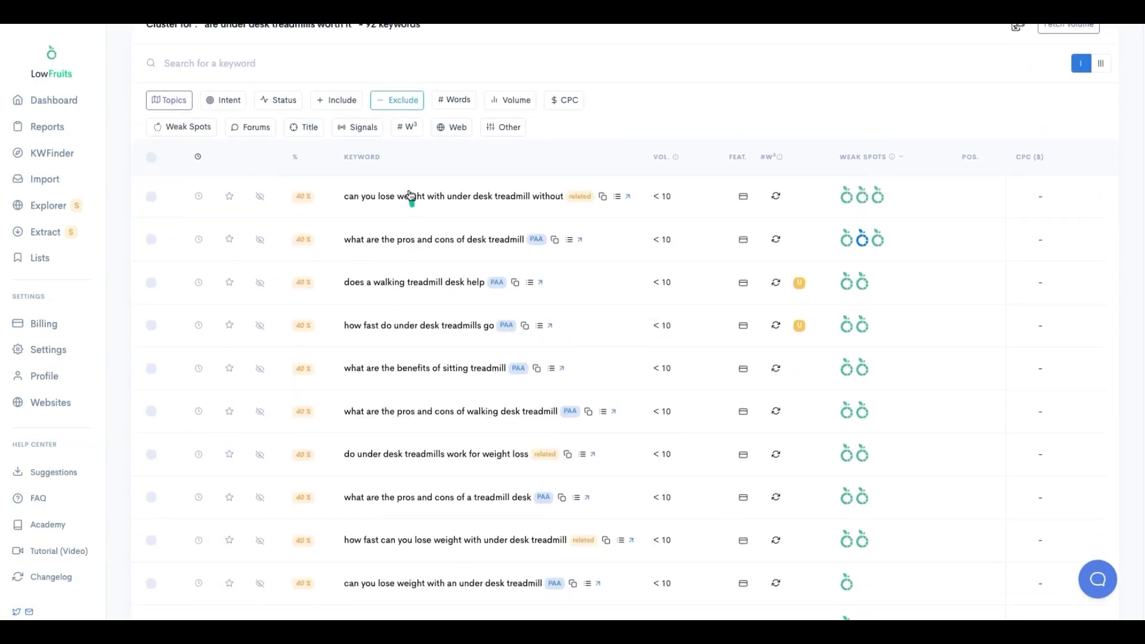
pyautogui.scroll(-12, 446, 484)
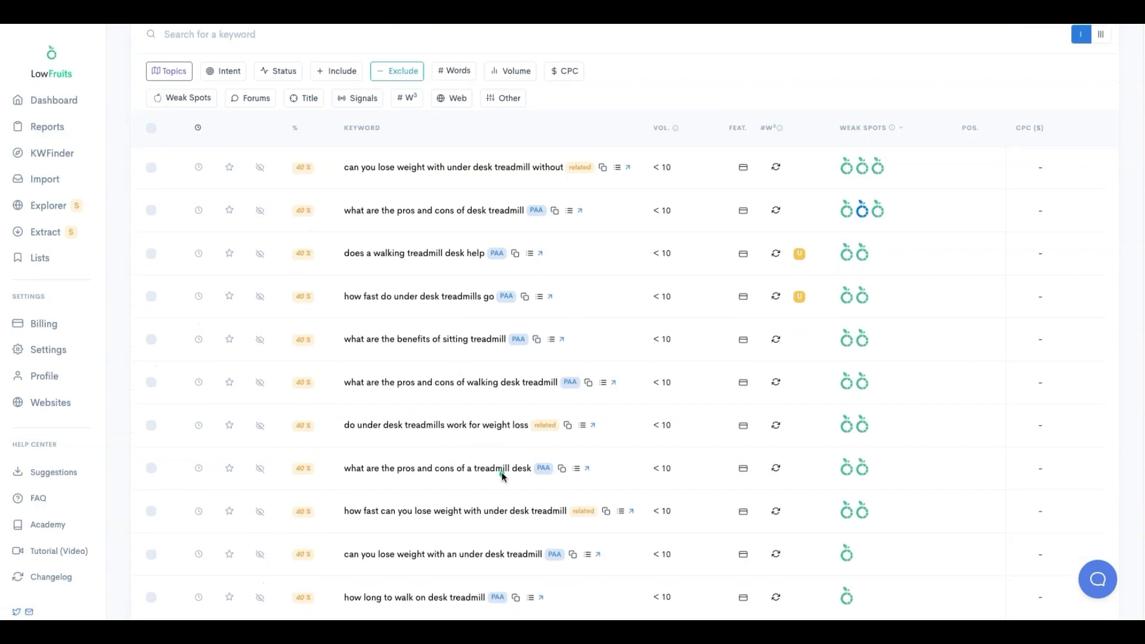
pyautogui.scroll(9, 502, 474)
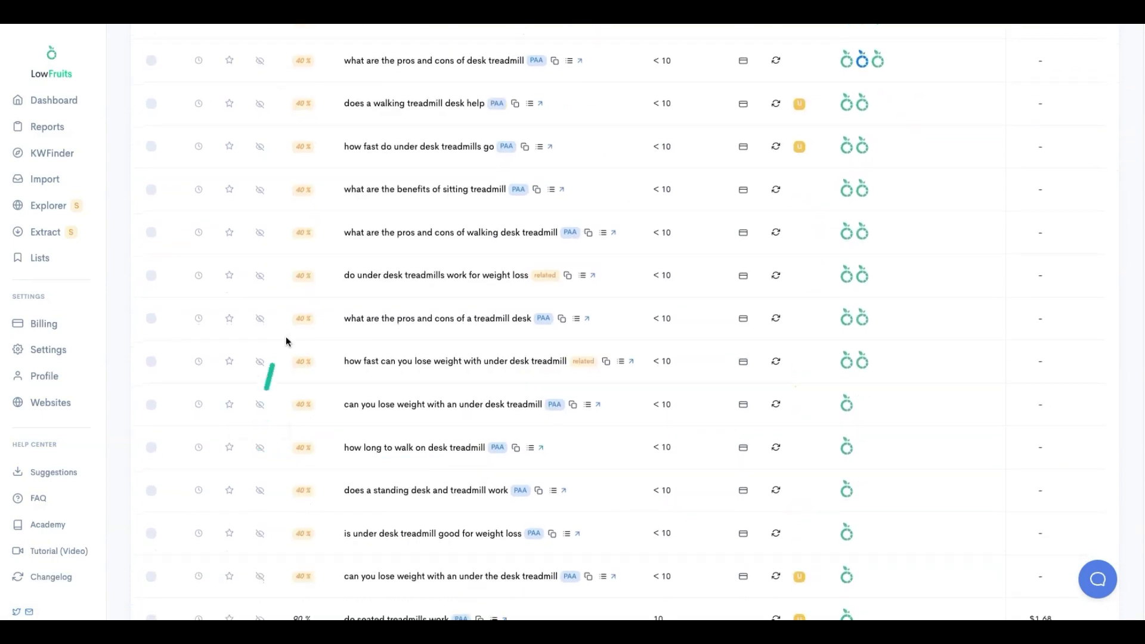
pyautogui.scroll(6, 319, 275)
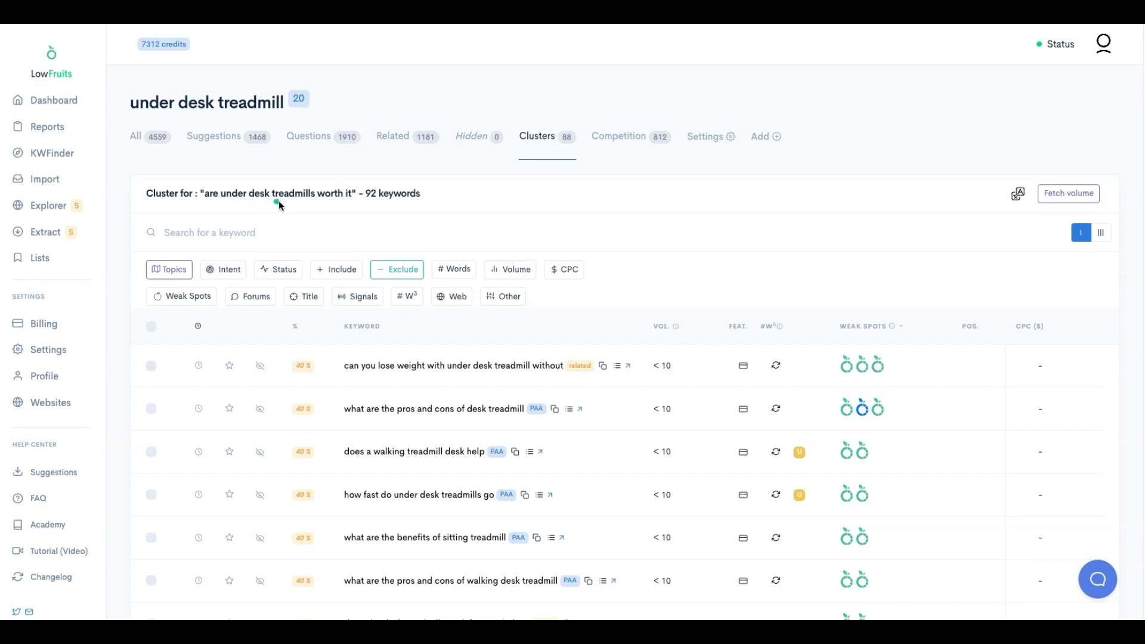
# Sort the cluster's keywords by highest volume first and review the sorted list.
pyautogui.click(656, 328)
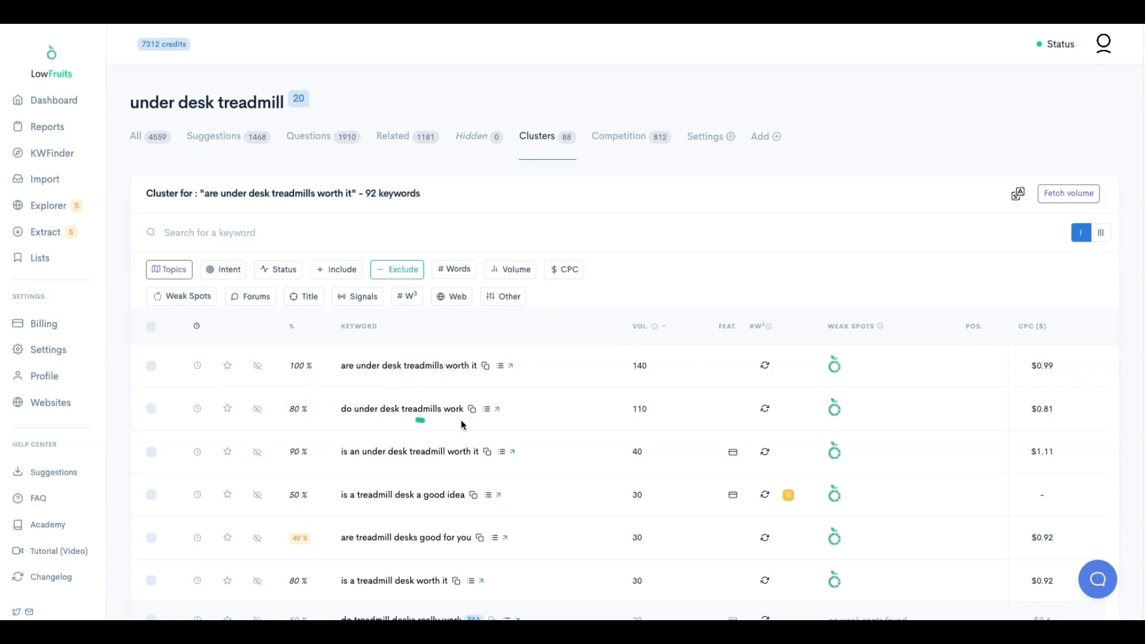
pyautogui.scroll(-7, 495, 428)
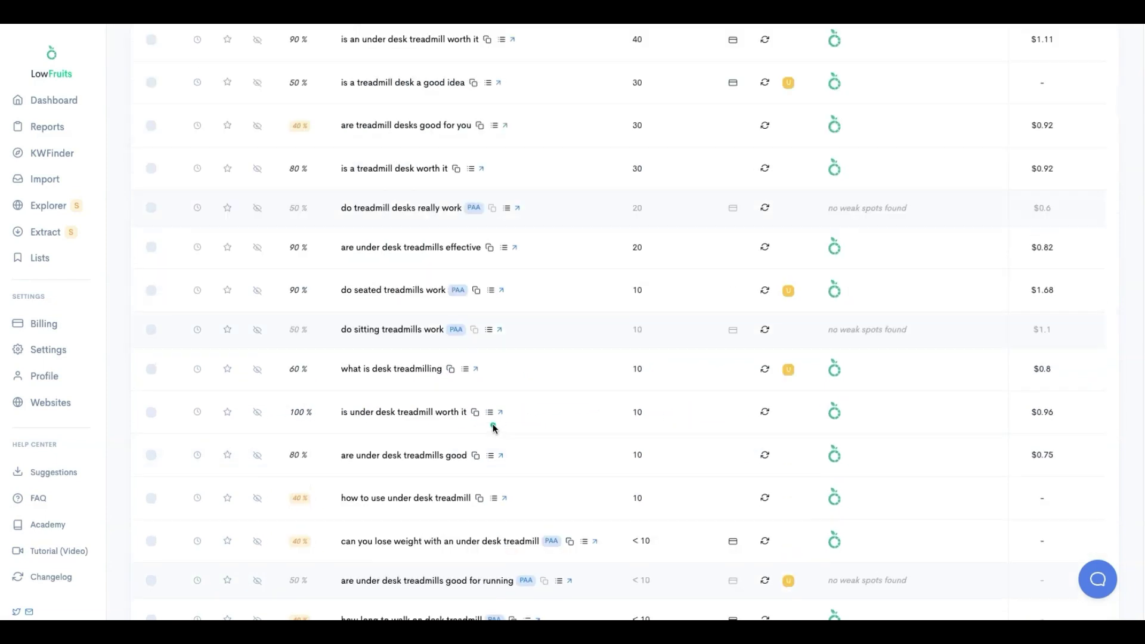
# Compare the "are under desk treadmills worth it" cluster title with its highest-volume keywords.
pyautogui.scroll(5, 495, 425)
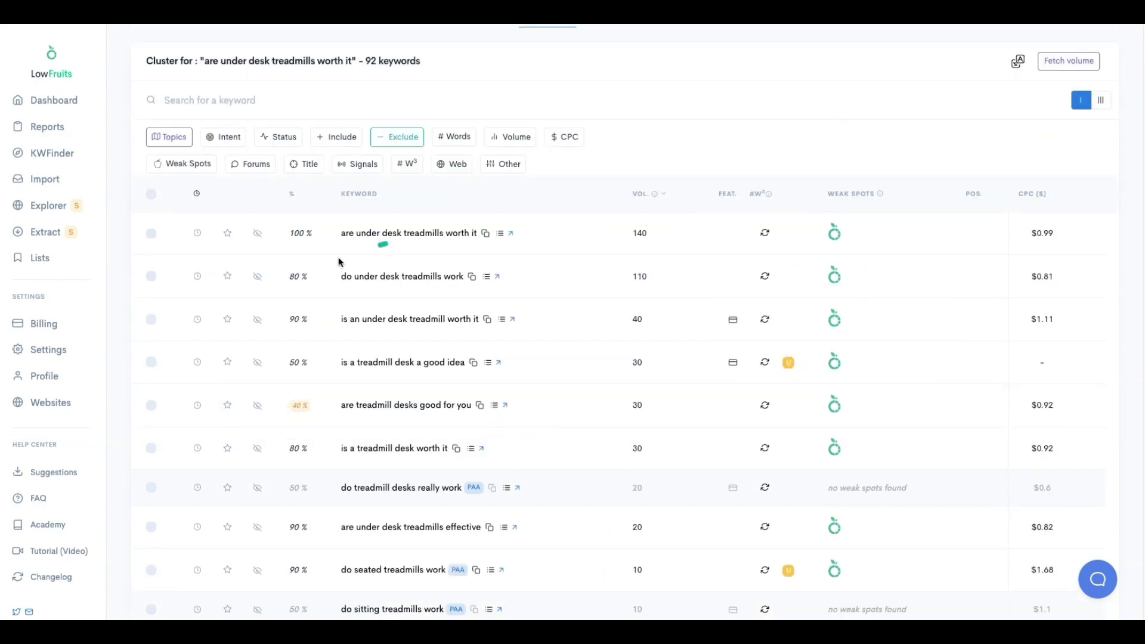
pyautogui.scroll(2, 338, 262)
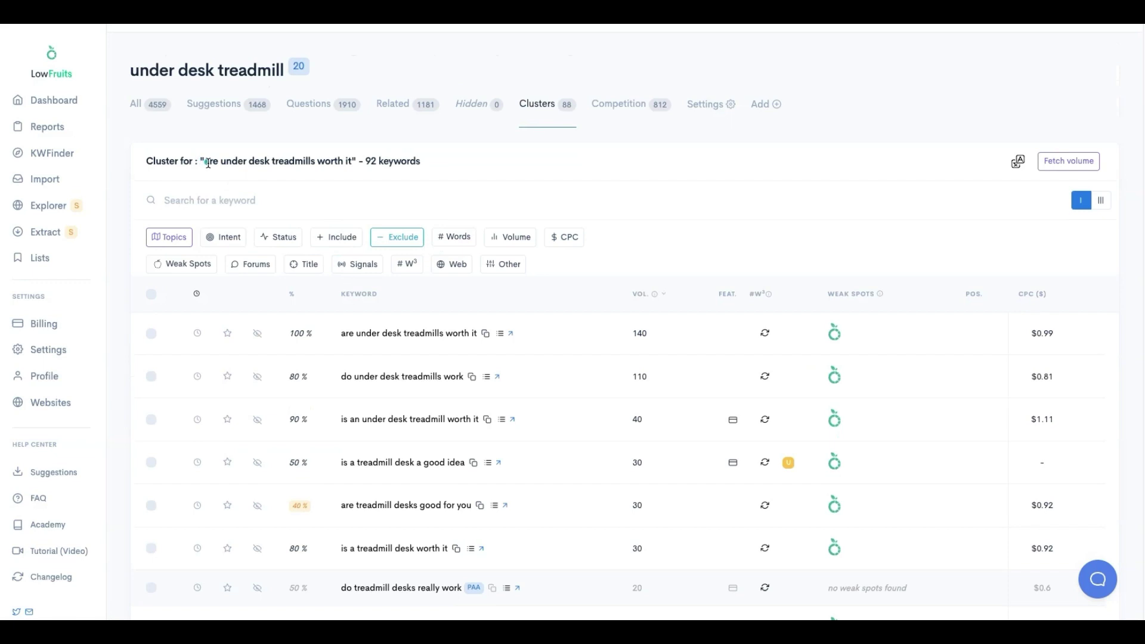
pyautogui.moveTo(207, 162); pyautogui.dragTo(353, 160)
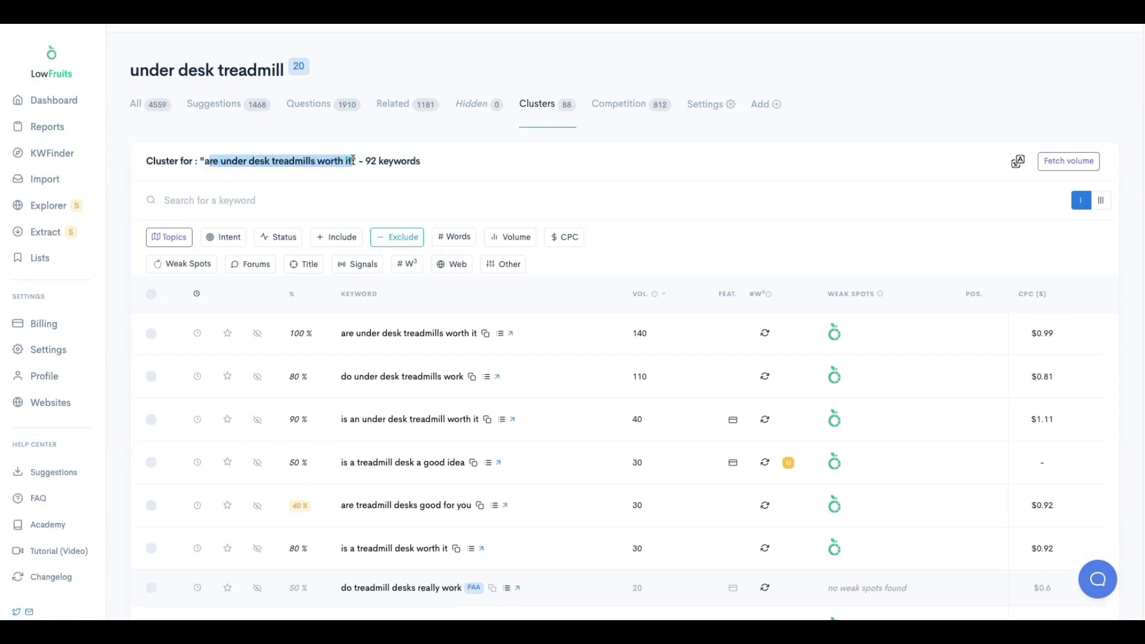
pyautogui.click(310, 170)
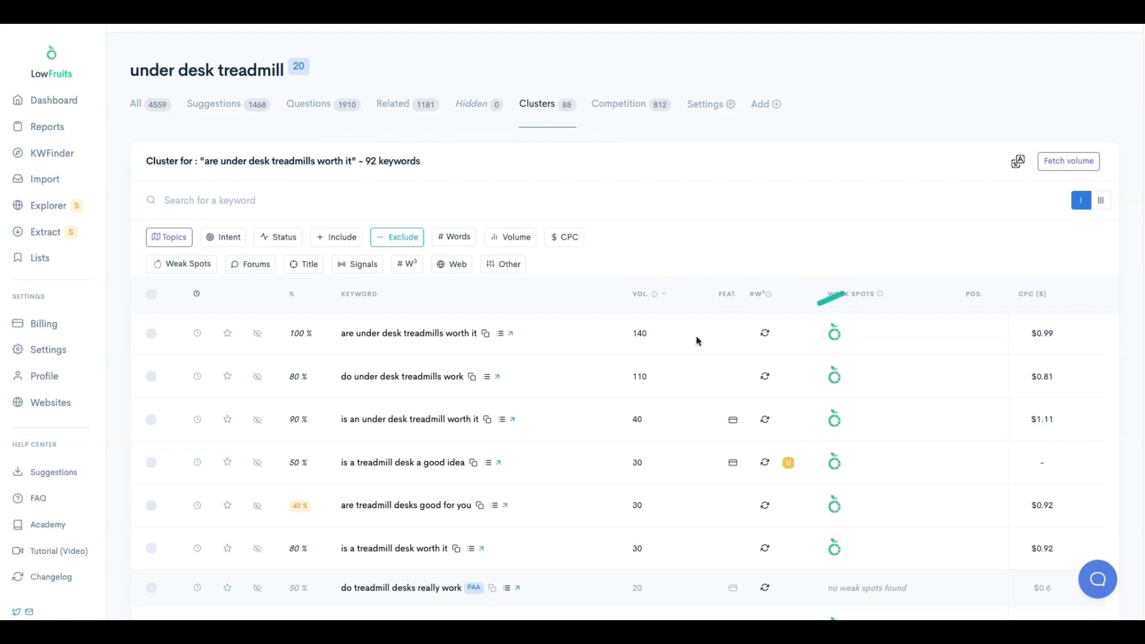
pyautogui.scroll(-1, 429, 425)
pyautogui.scroll(1, 430, 428)
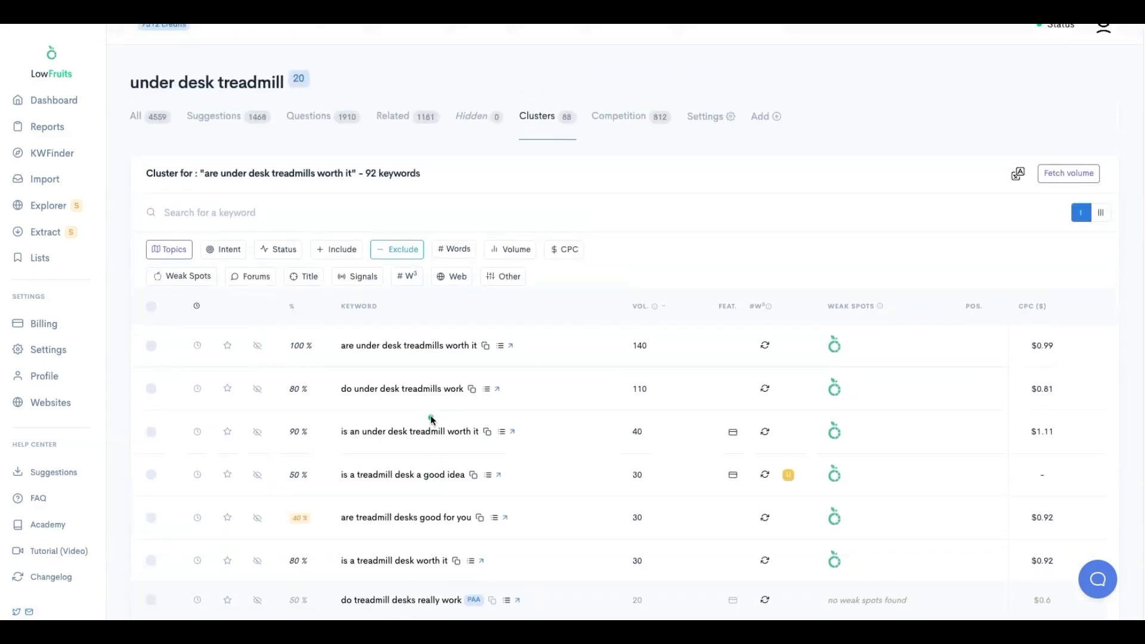
# Sort the cluster's keywords by most weak spots first and inspect the weak-spot details of the leading keywords.
pyautogui.click(851, 310)
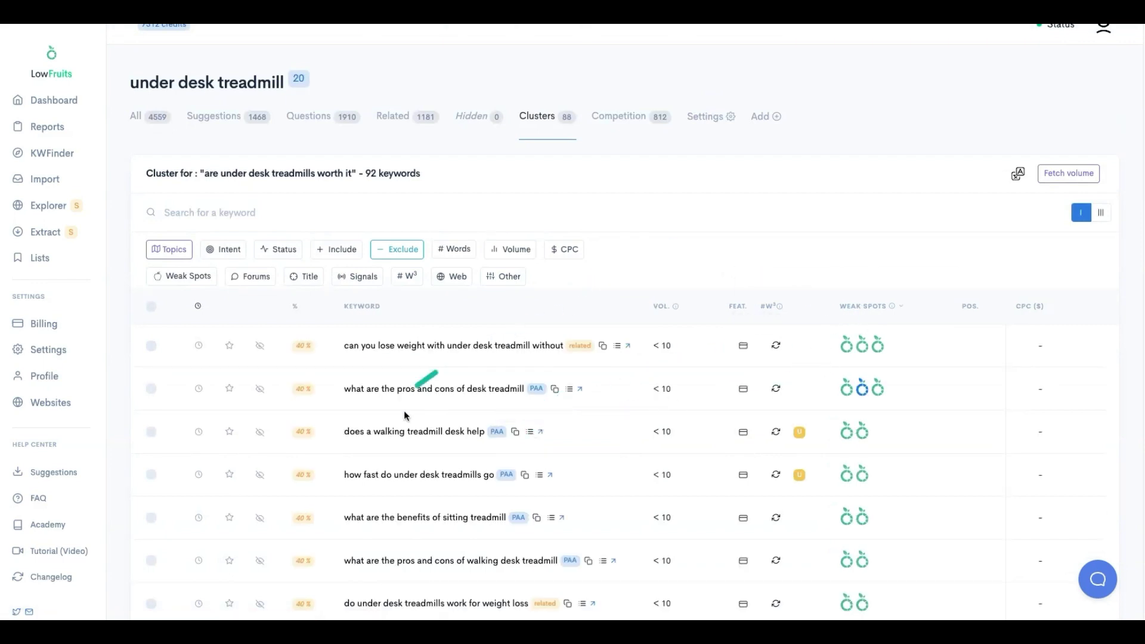
pyautogui.moveTo(870, 395)
pyautogui.scroll(-1, 410, 474)
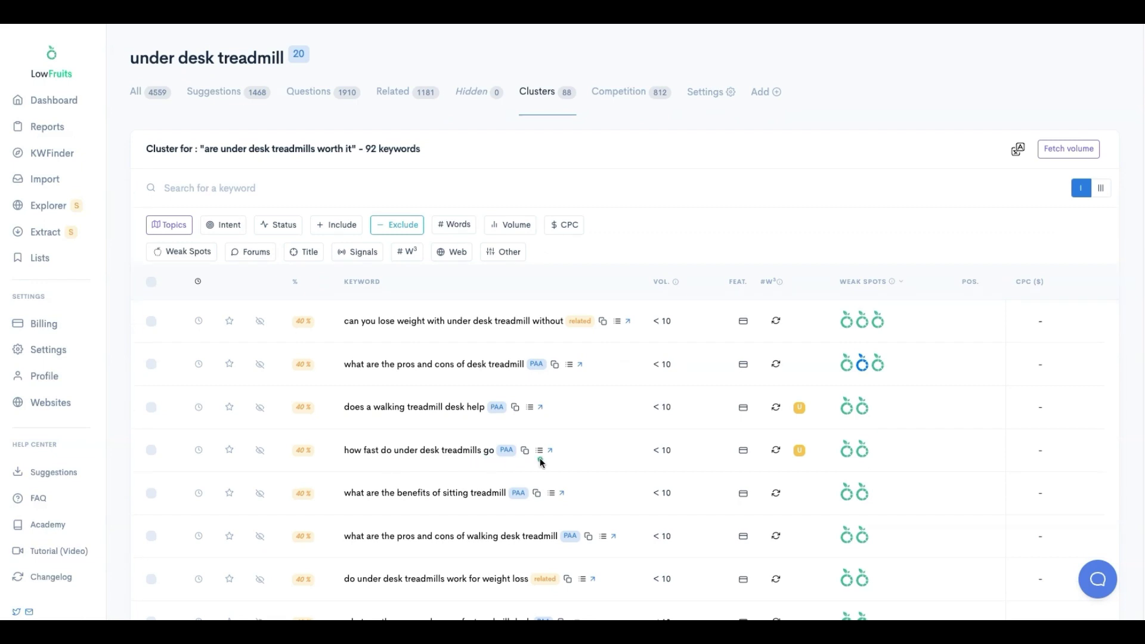
pyautogui.scroll(-1, 540, 464)
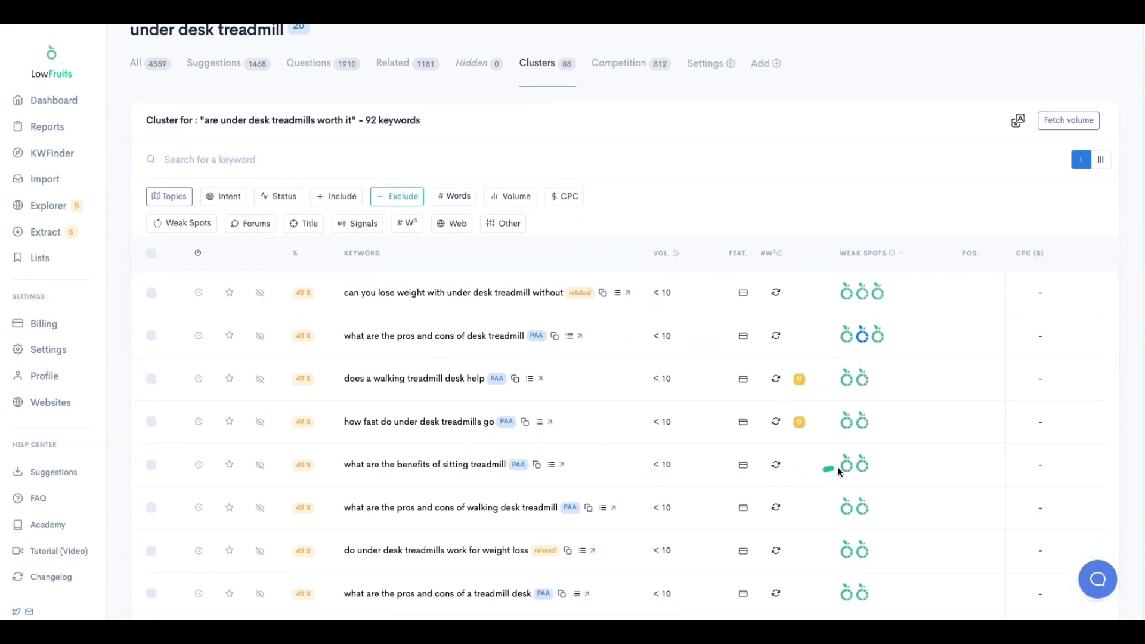
pyautogui.moveTo(842, 472)
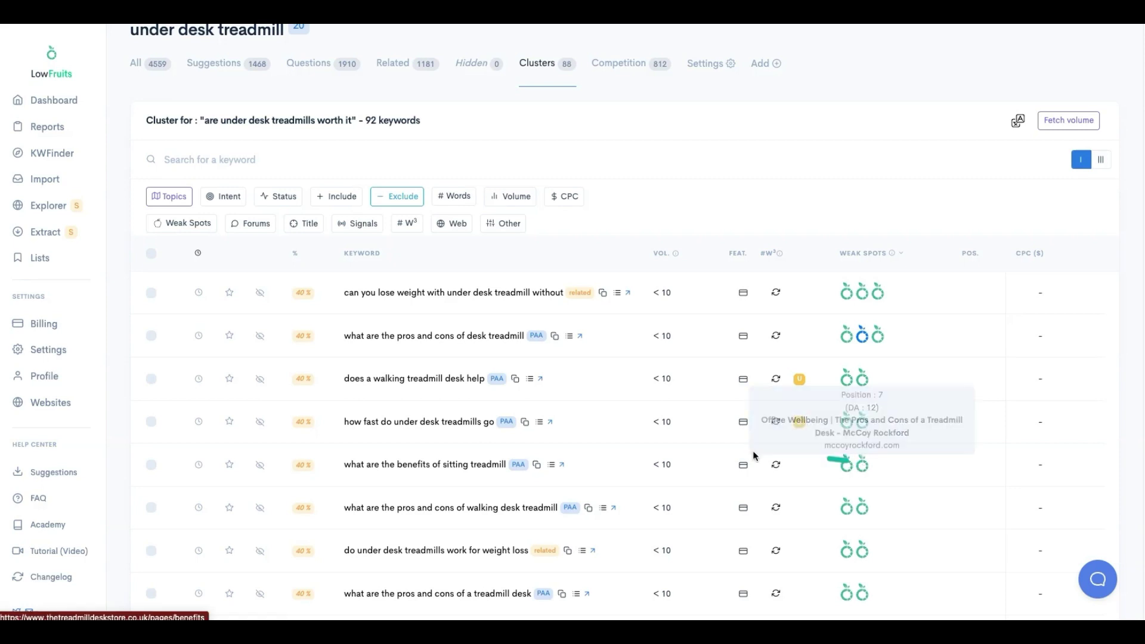
# Open the "can you put a treadmill on carpet" cluster from the cluster list and review its keywords and weak spots.
pyautogui.click(533, 67)
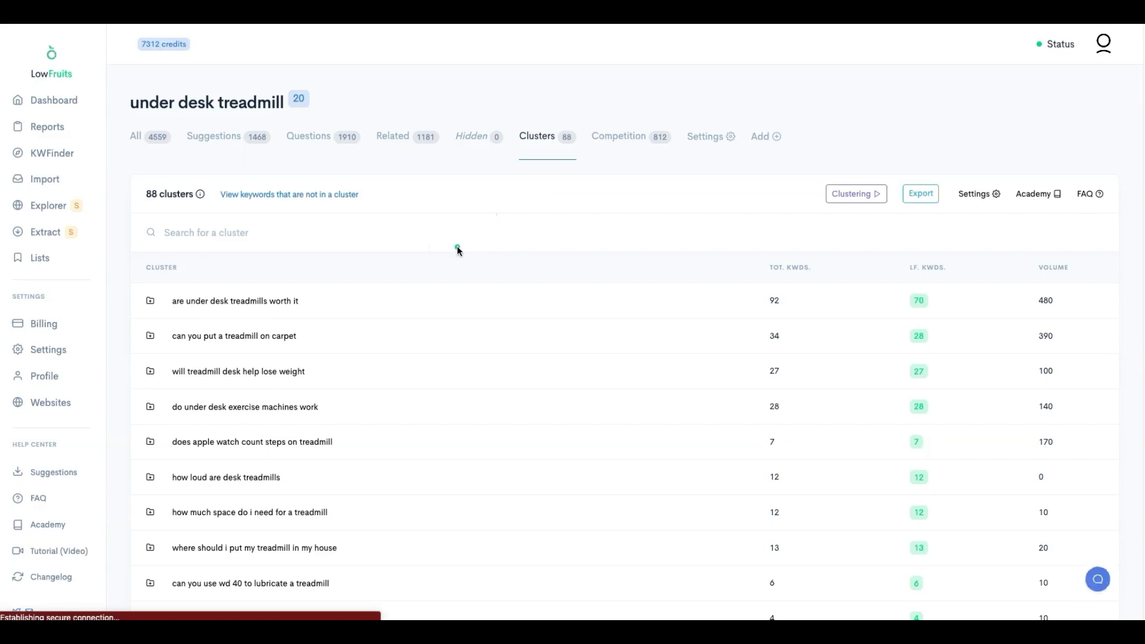
pyautogui.click(293, 347)
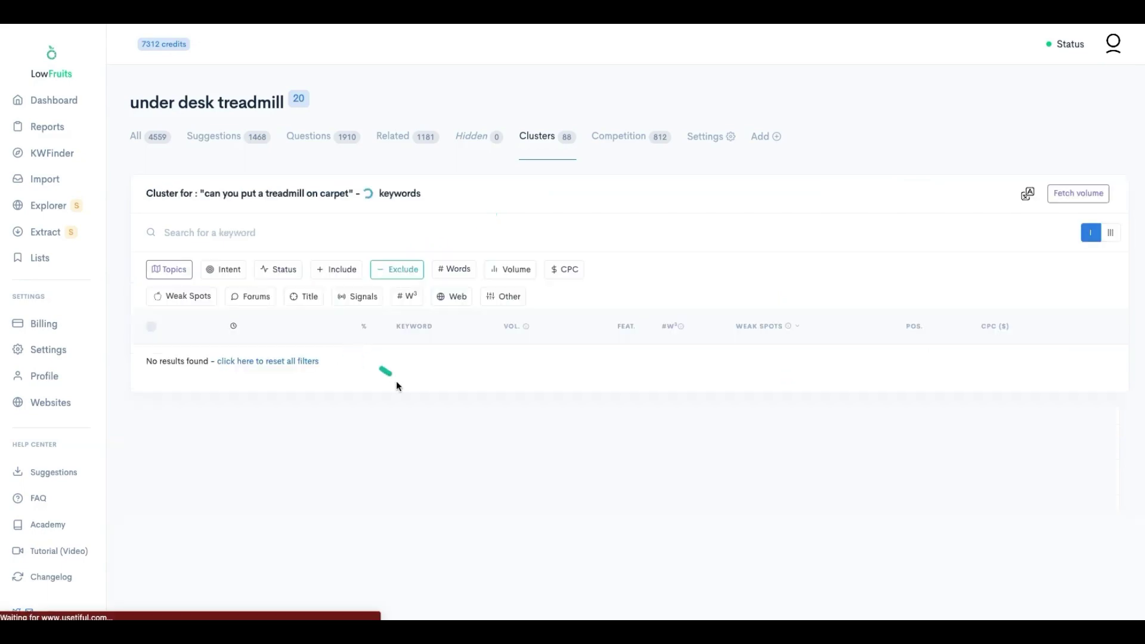
pyautogui.scroll(-3, 417, 399)
pyautogui.scroll(1, 421, 325)
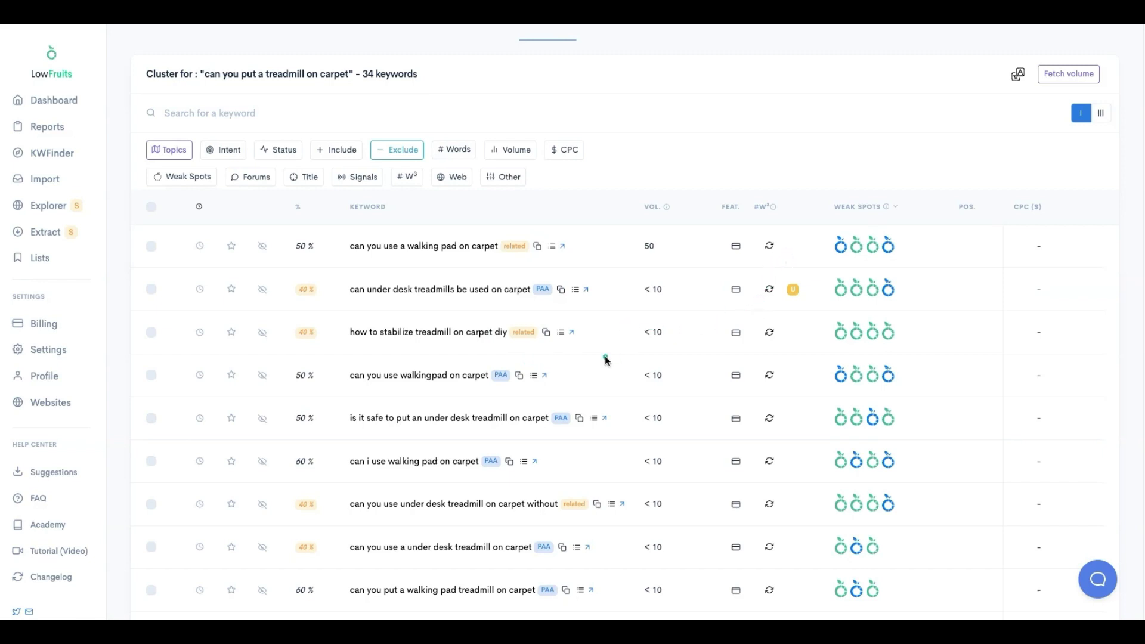
pyautogui.moveTo(890, 334)
pyautogui.scroll(-2, 507, 394)
pyautogui.scroll(1, 495, 382)
pyautogui.scroll(3, 493, 370)
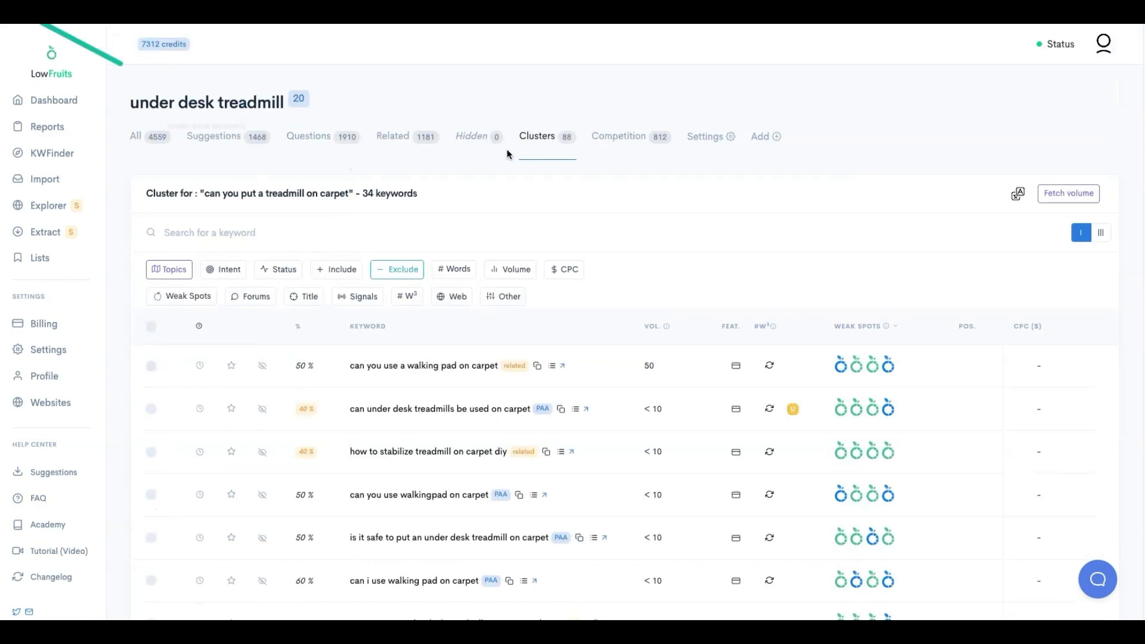
# Return to the cluster list, open the "can you use wd 40 to lubricate a treadmill" cluster and examine its keywords' weak spots.
pyautogui.click(537, 137)
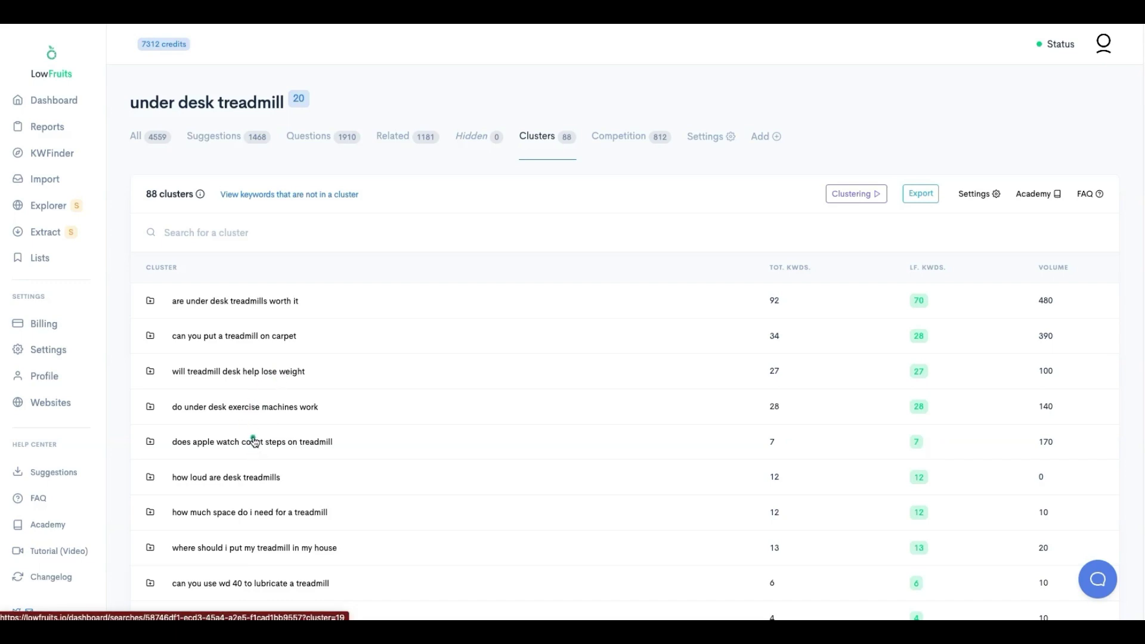
pyautogui.scroll(-2, 254, 442)
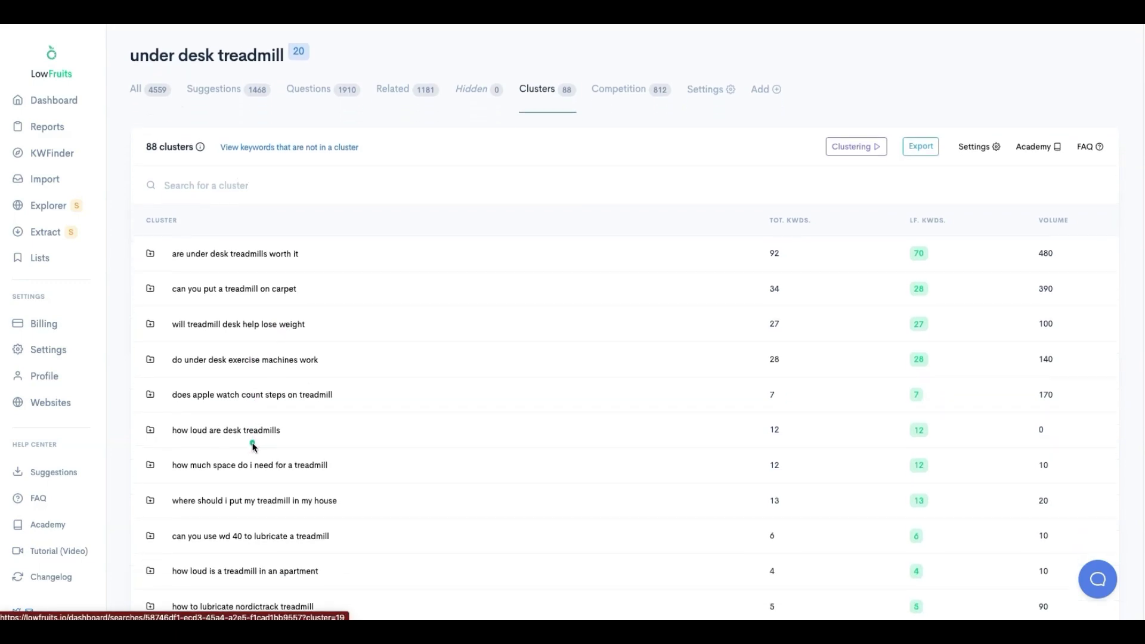
pyautogui.scroll(-1, 253, 447)
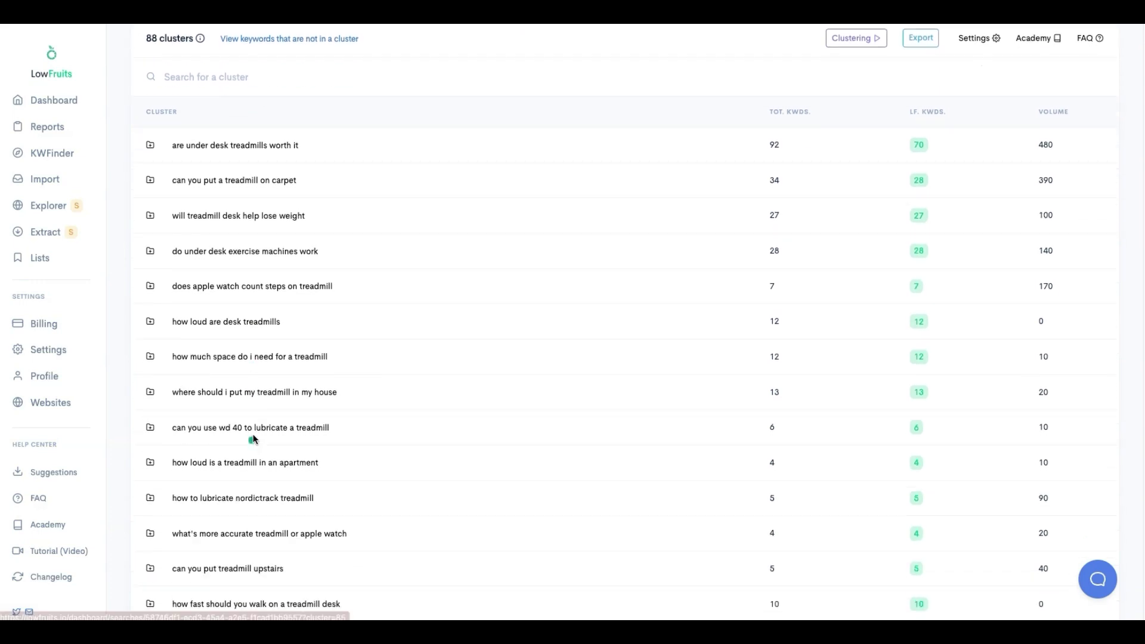
pyautogui.click(260, 430)
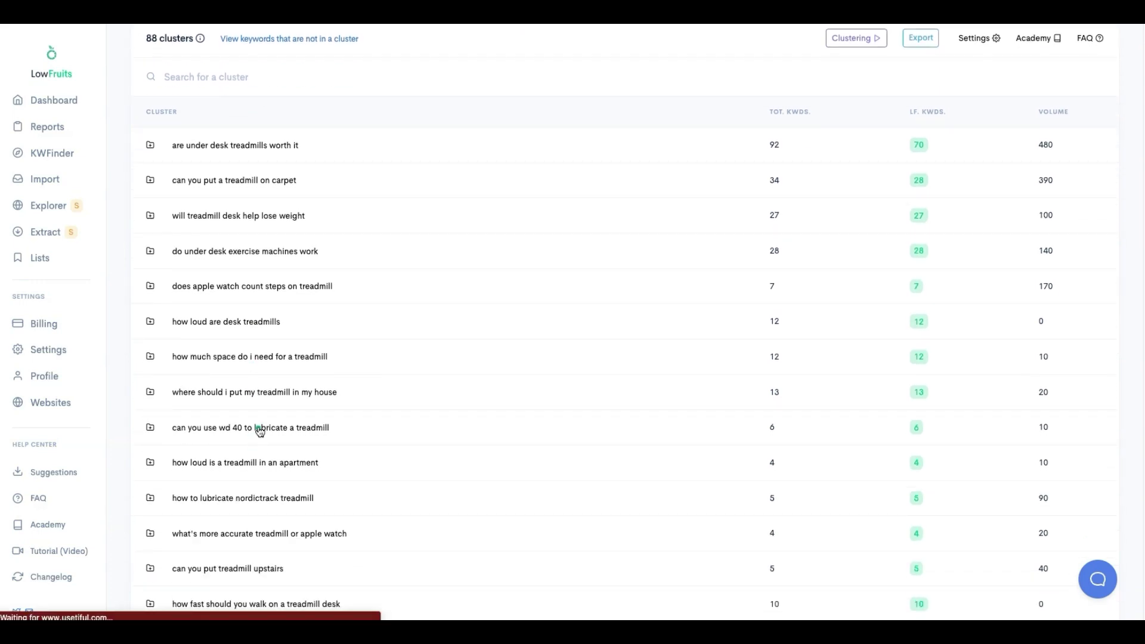
pyautogui.scroll(-1, 441, 429)
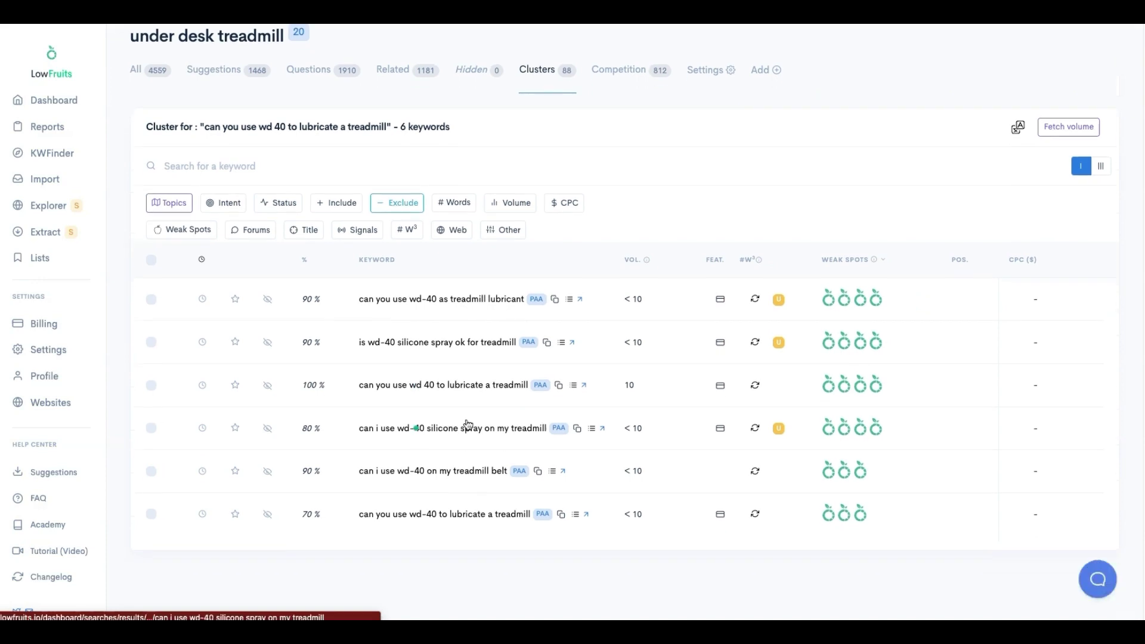
pyautogui.moveTo(831, 304)
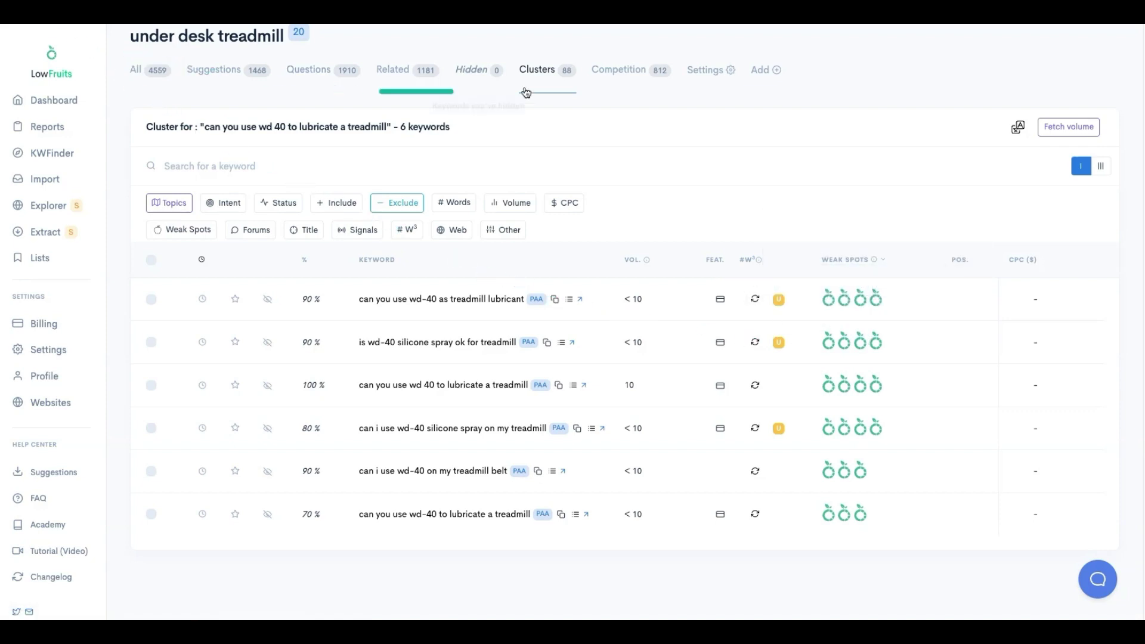
pyautogui.scroll(1, 284, 147)
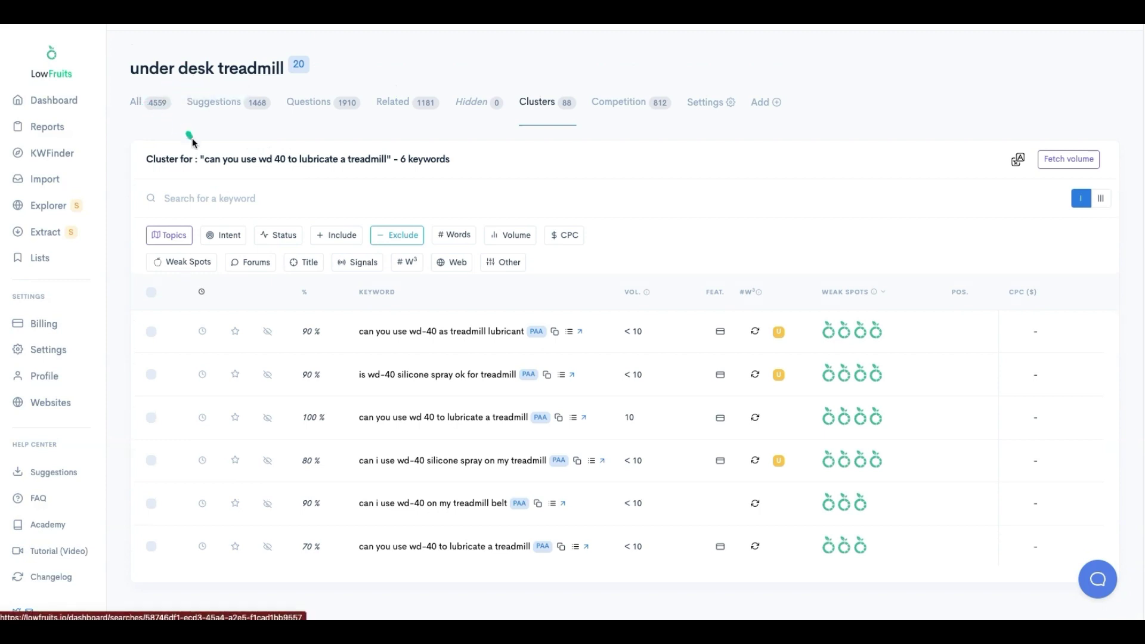
# Show all keywords of the report and browse the topics and the keyword list.
pyautogui.click(149, 107)
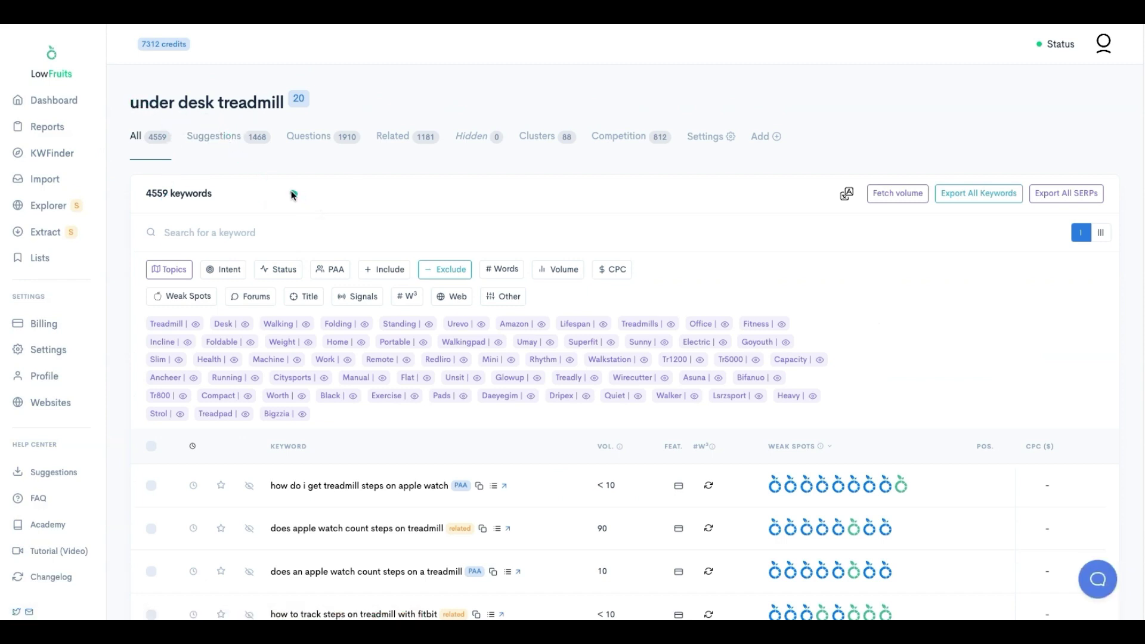
pyautogui.scroll(-1, 292, 200)
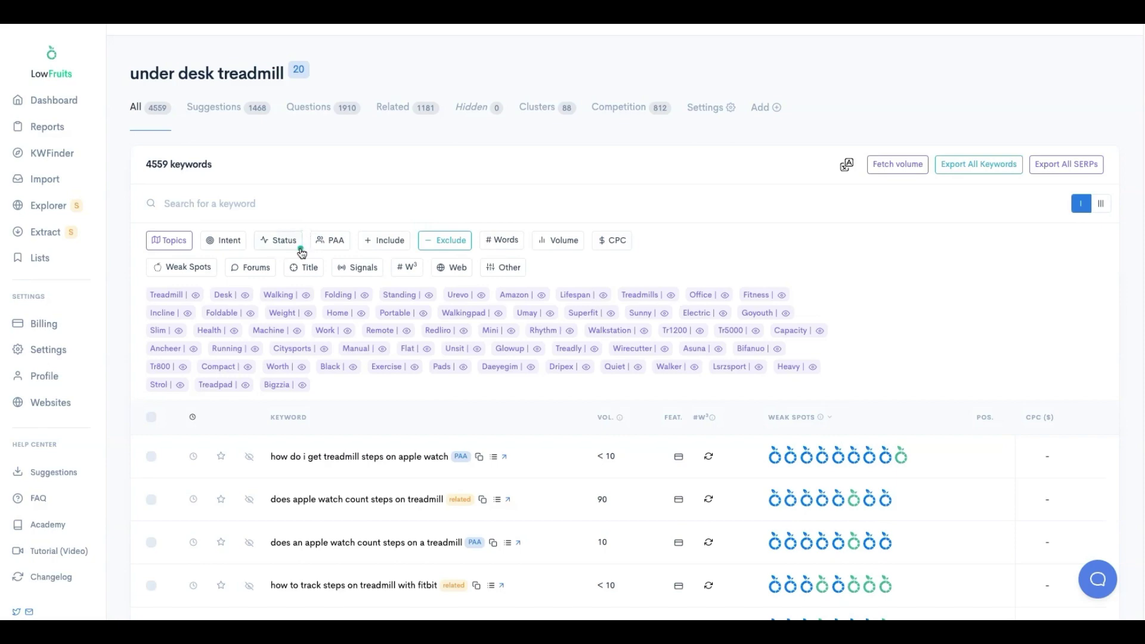
pyautogui.scroll(-4, 298, 248)
pyautogui.scroll(5, 297, 249)
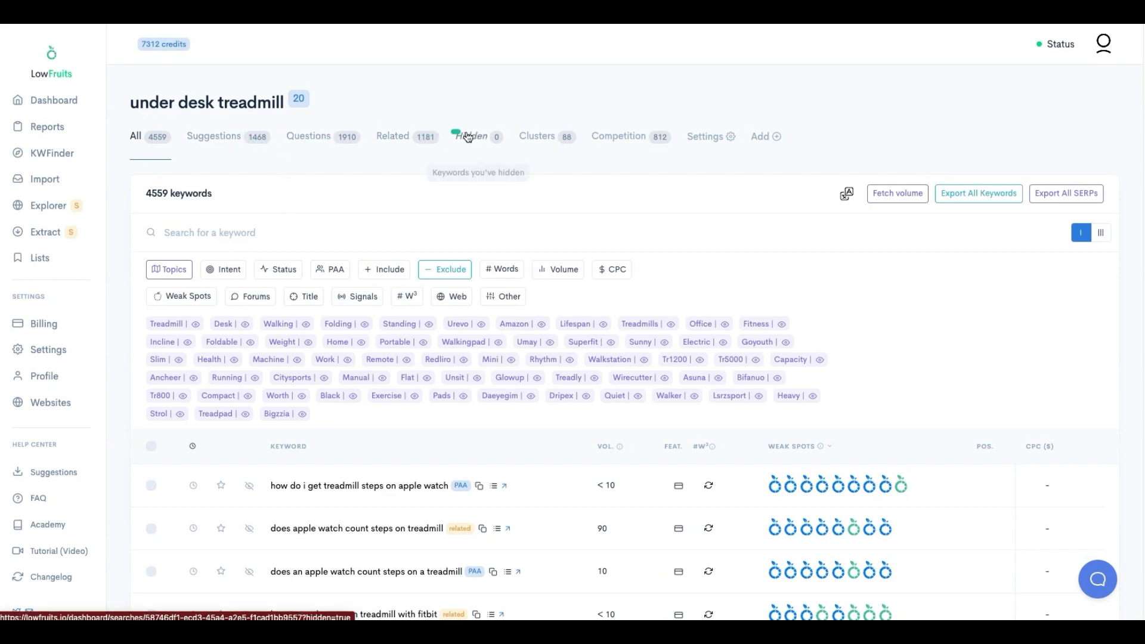
# Check the intent filter options and the status filter's analyzed and not-analyzed keyword counts, leaving the list unfiltered.
pyautogui.click(231, 272)
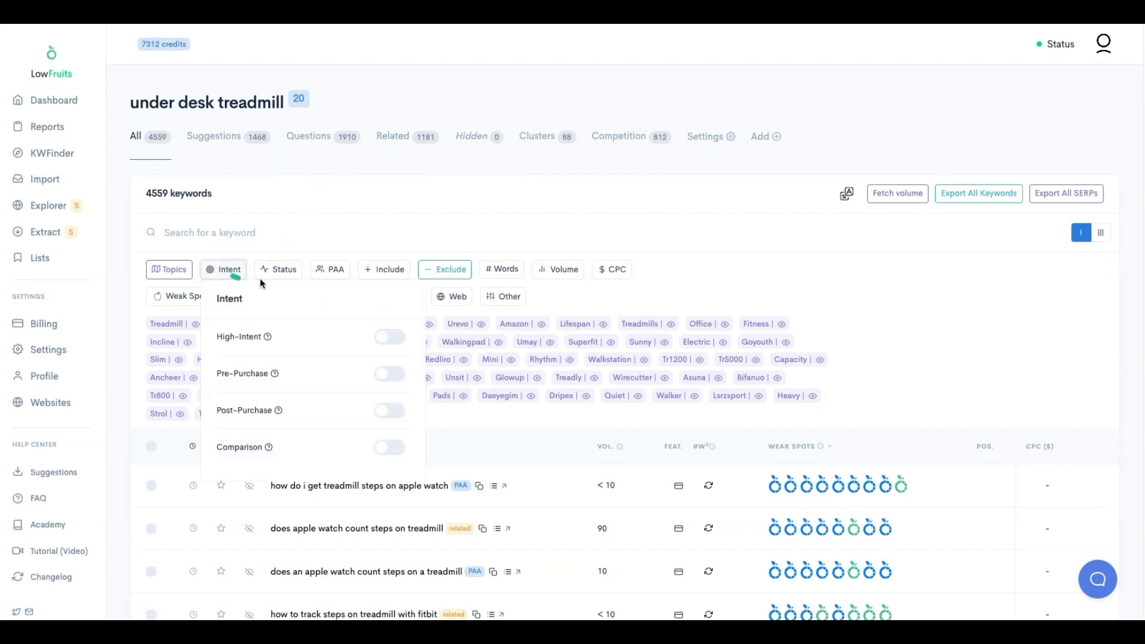
pyautogui.click(283, 271)
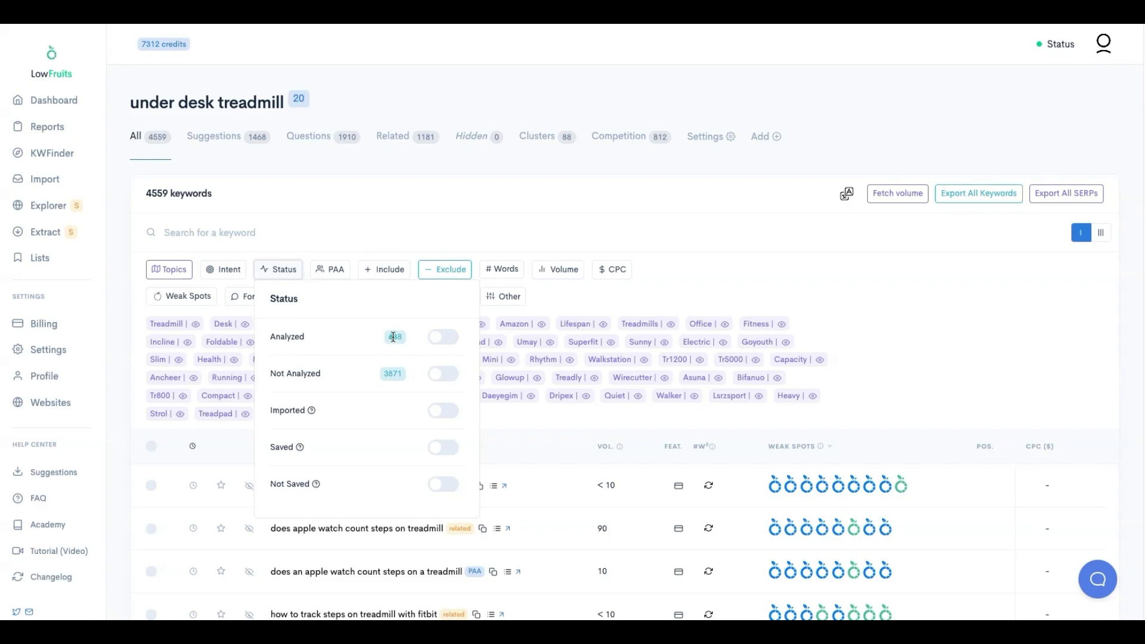
pyautogui.click(429, 378)
pyautogui.click(404, 180)
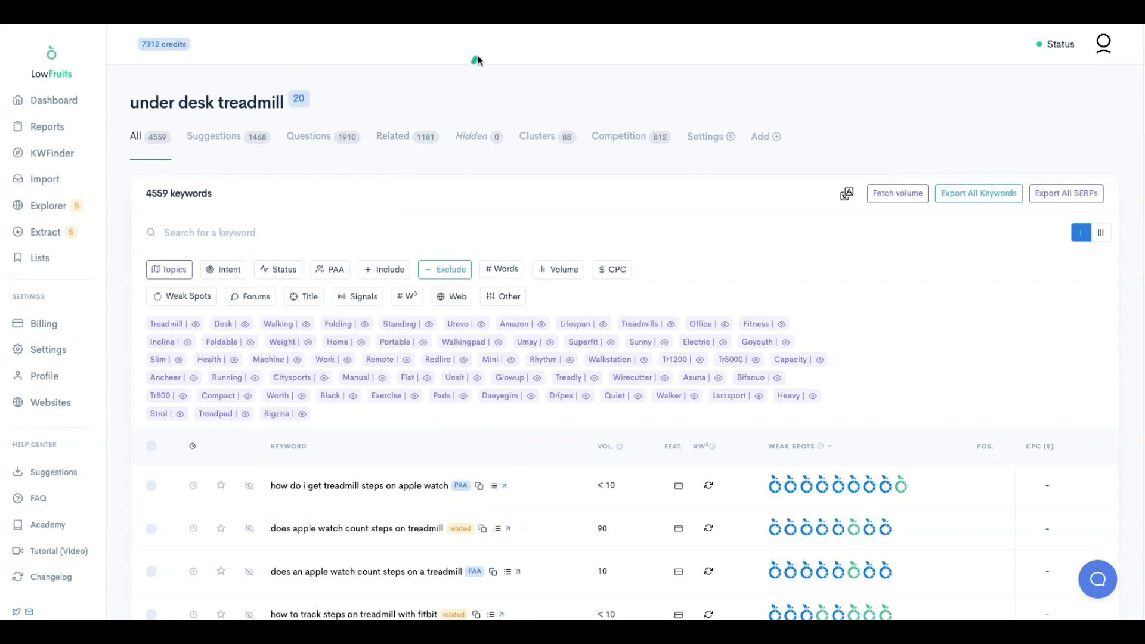